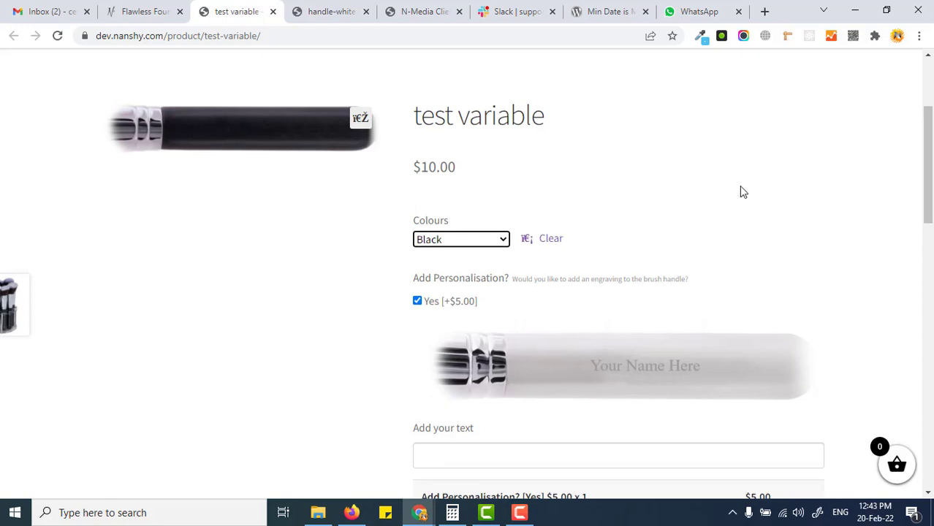
# Examine the test variable product page, including its colour options, personalisation preview and engraving text field.
pyautogui.moveTo(932, 186); pyautogui.dragTo(932, 185)
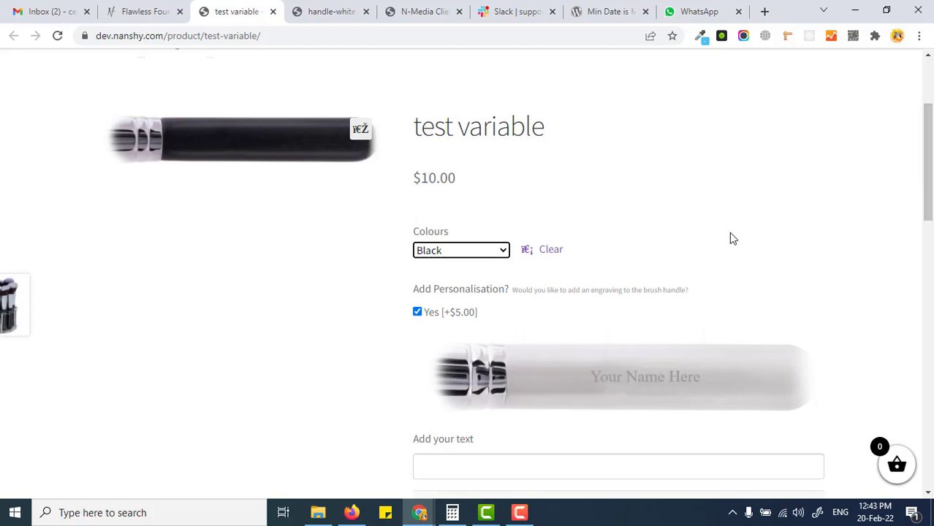
pyautogui.moveTo(932, 191)
pyautogui.mouseDown()
pyautogui.moveTo(932, 229)
pyautogui.moveTo(931, 201)
pyautogui.mouseUp()
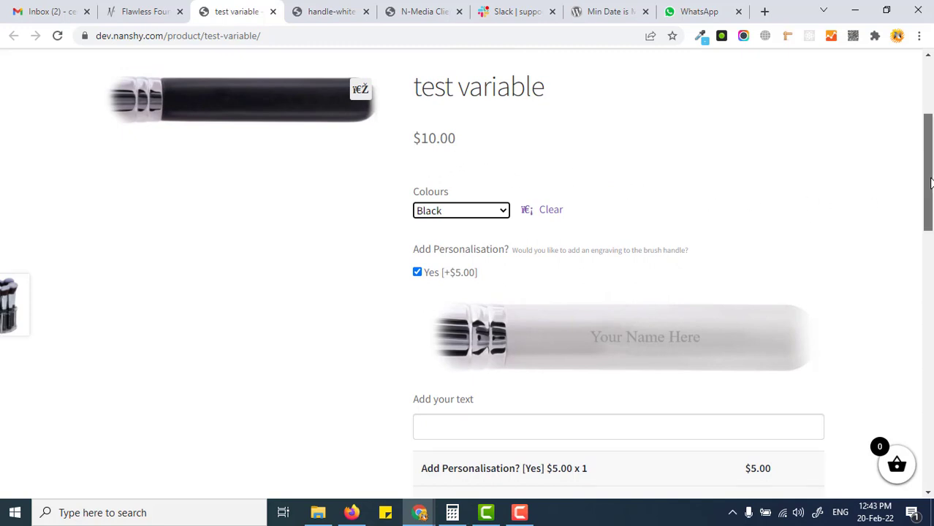
pyautogui.moveTo(930, 235); pyautogui.dragTo(918, 210)
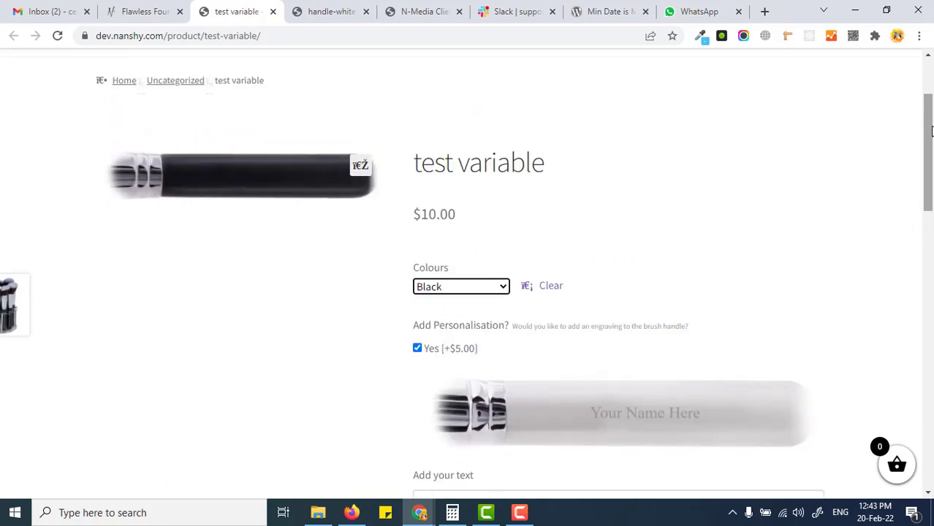
pyautogui.moveTo(932, 132); pyautogui.dragTo(932, 102)
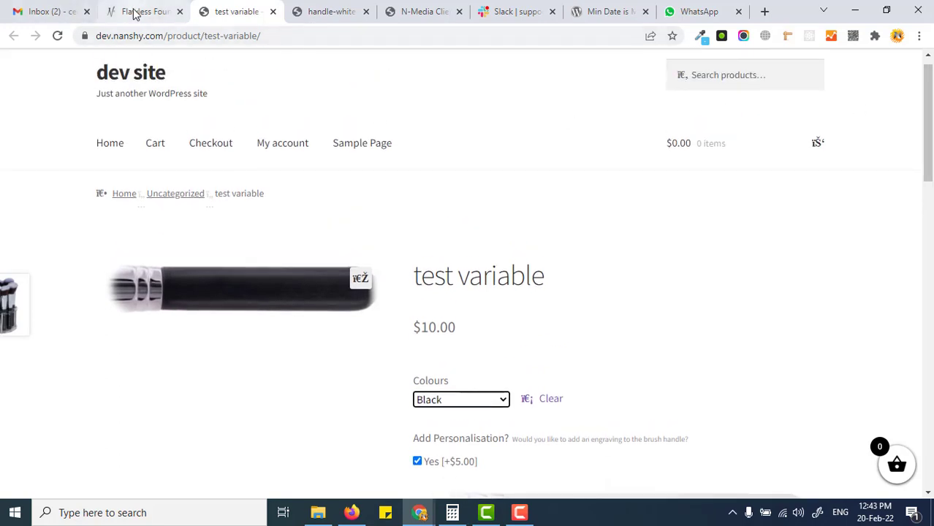
pyautogui.moveTo(928, 121); pyautogui.dragTo(928, 193)
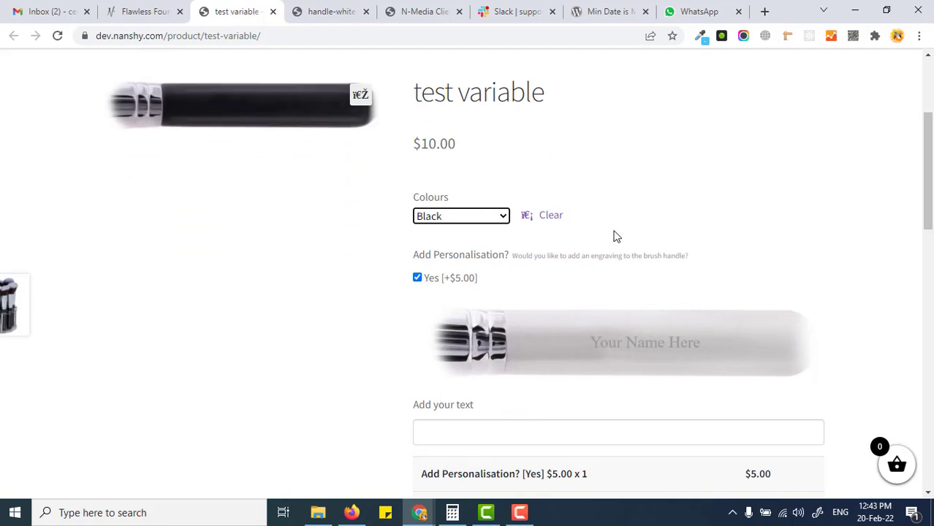
pyautogui.click(498, 217)
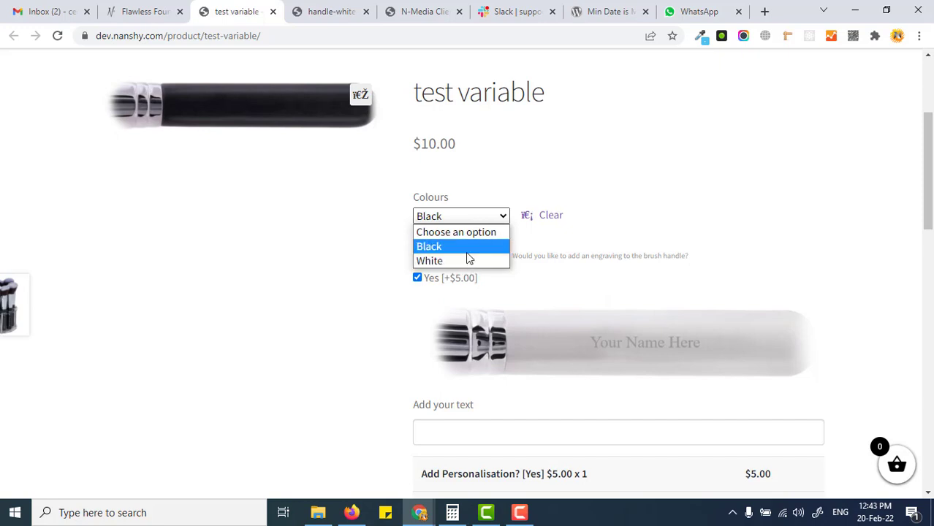
pyautogui.click(577, 284)
pyautogui.moveTo(930, 173); pyautogui.dragTo(930, 199)
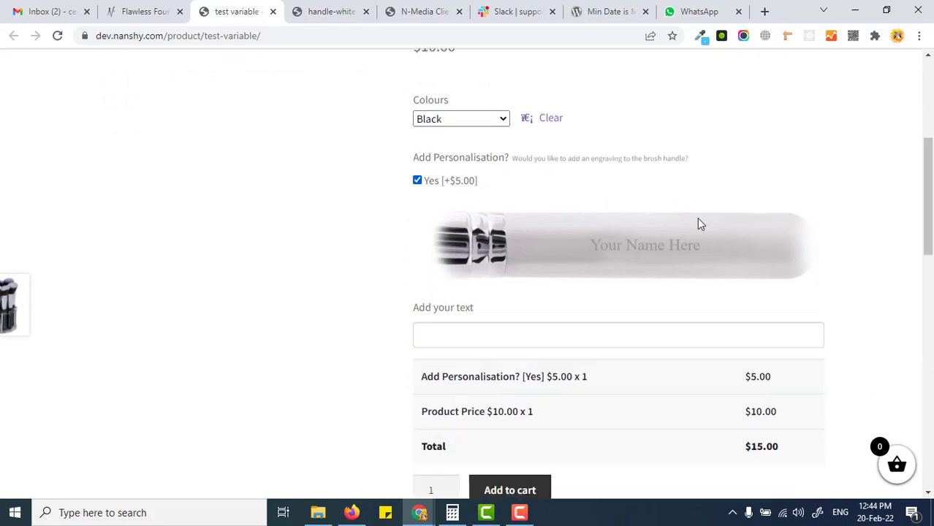
pyautogui.click(521, 334)
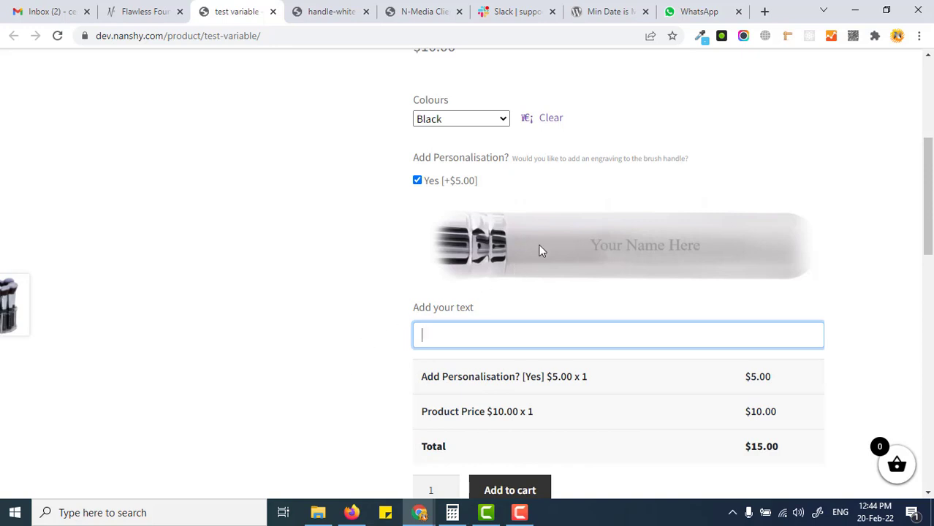
# Switch to the WordPress admin window with the Edit product page and reload it.
pyautogui.moveTo(423, 515)
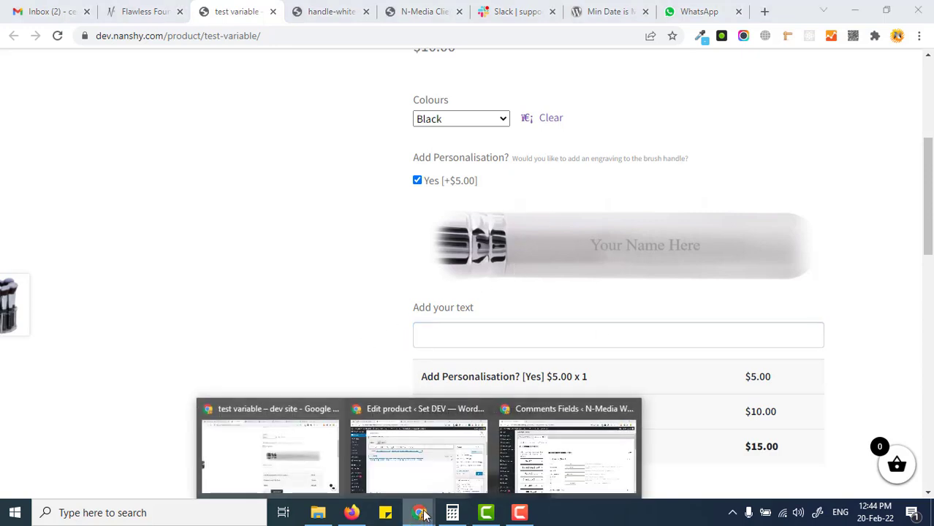
pyautogui.click(426, 492)
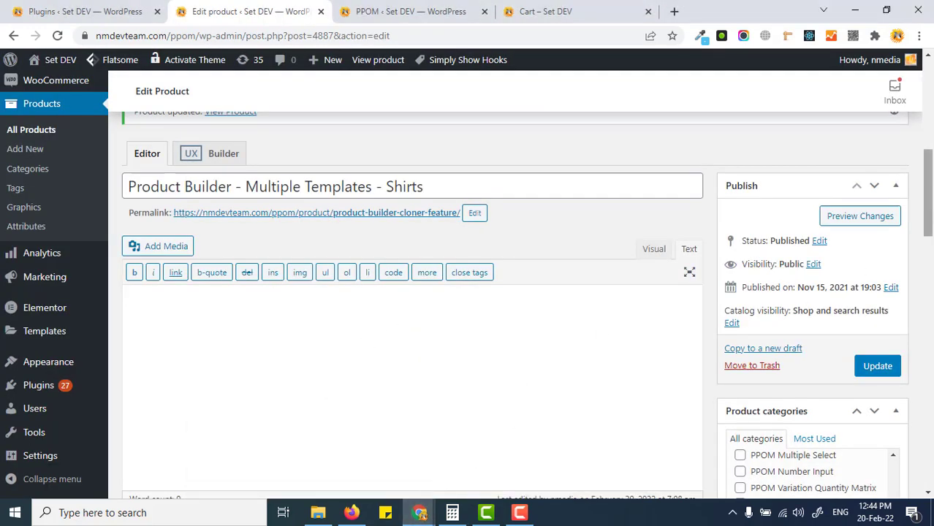
pyautogui.scroll(2, 626, 162)
pyautogui.scroll(2, 221, 188)
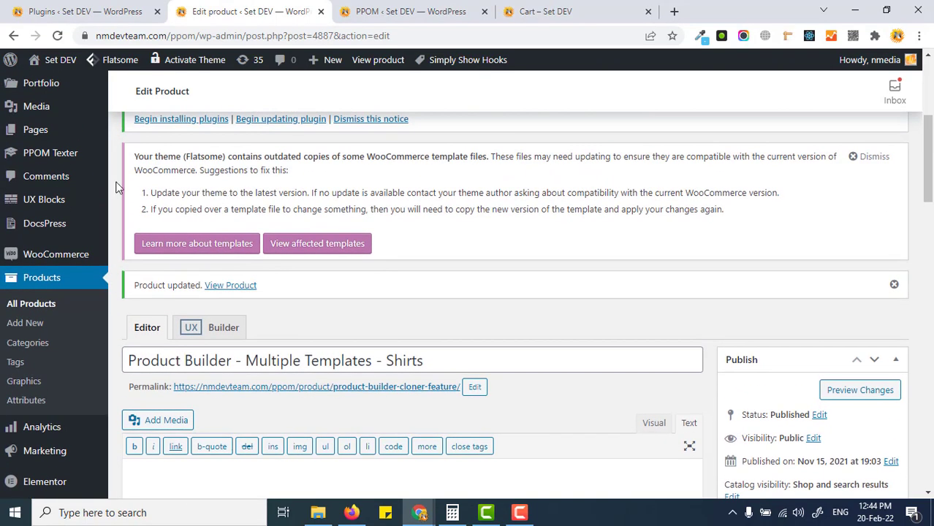
pyautogui.scroll(1, 220, 233)
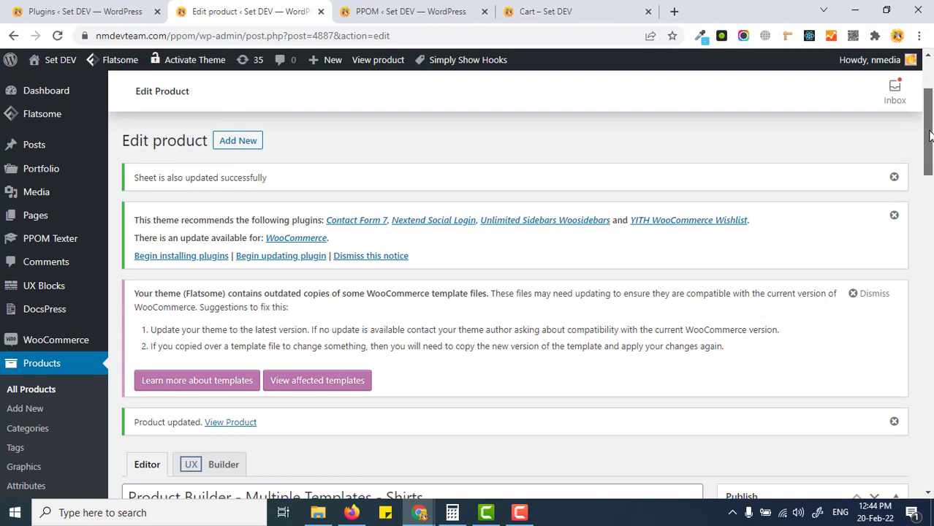
pyautogui.scroll(2, 932, 109)
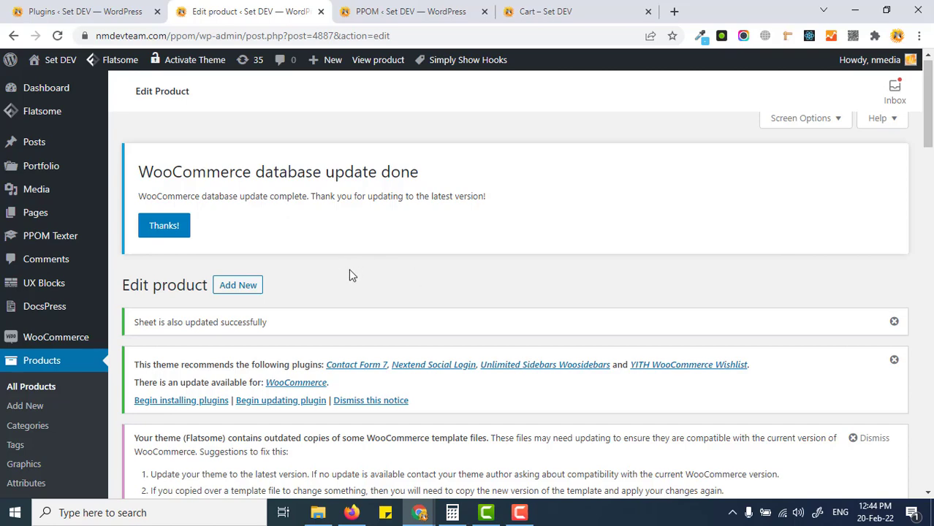
pyautogui.scroll(-2, 217, 260)
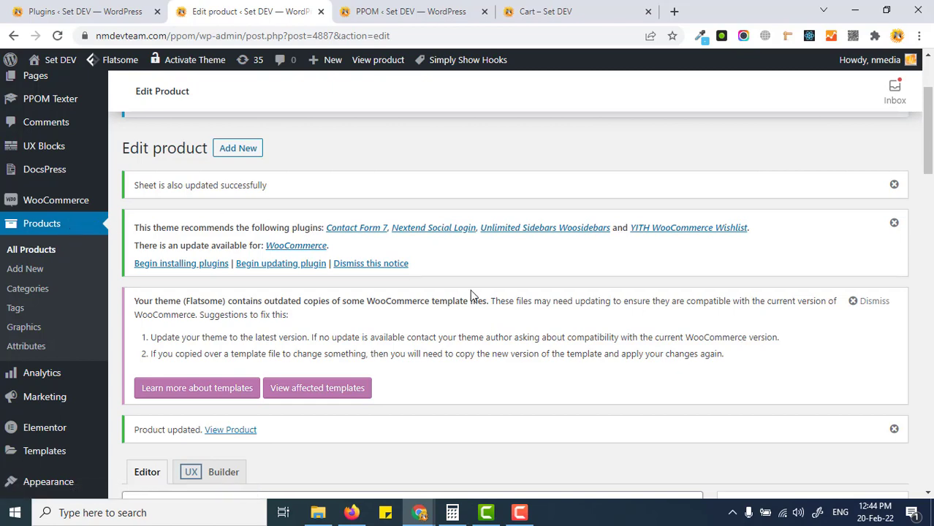
pyautogui.scroll(2, 471, 294)
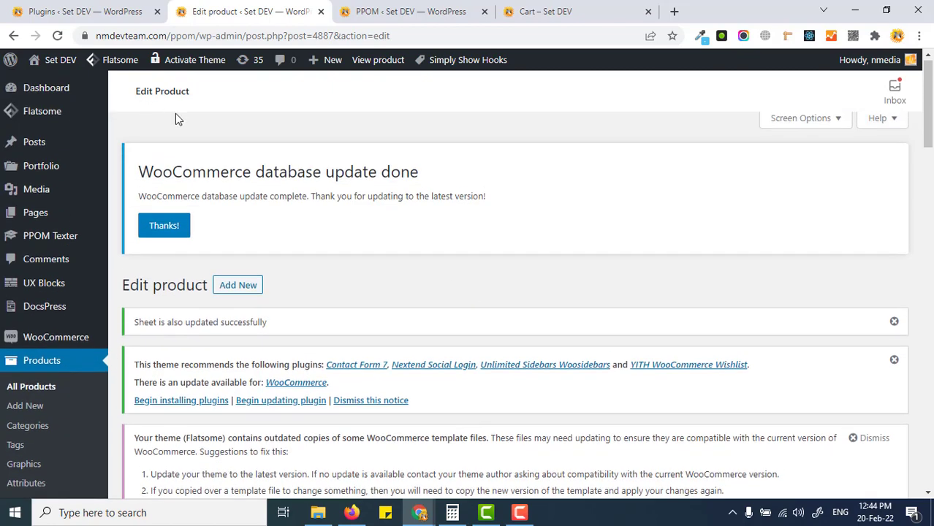
pyautogui.click(57, 35)
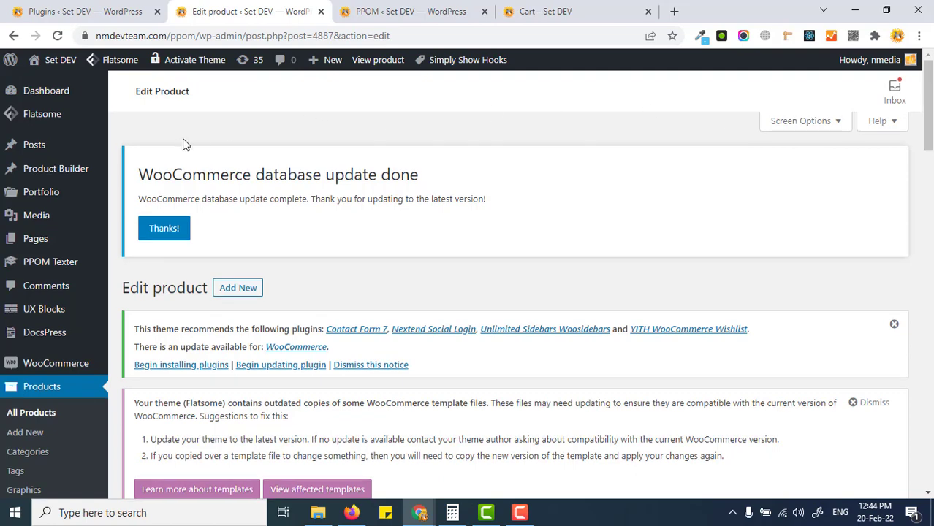
# Create a new Product Builder item and title it "Black Brush".
pyautogui.moveTo(81, 166)
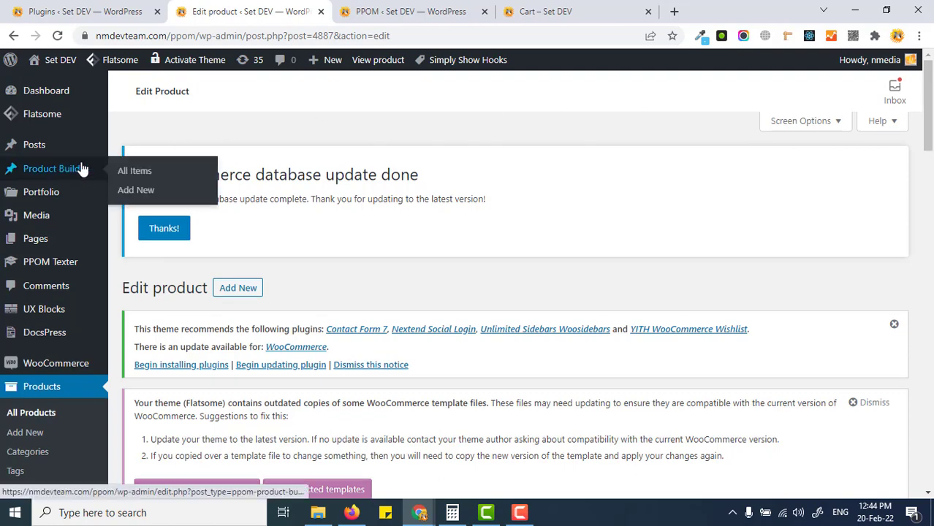
pyautogui.click(139, 192)
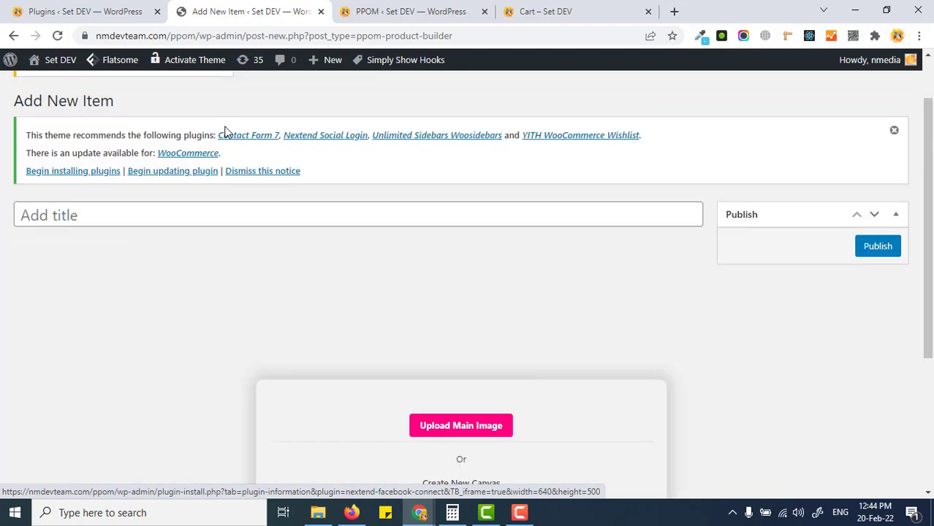
pyautogui.click(194, 214)
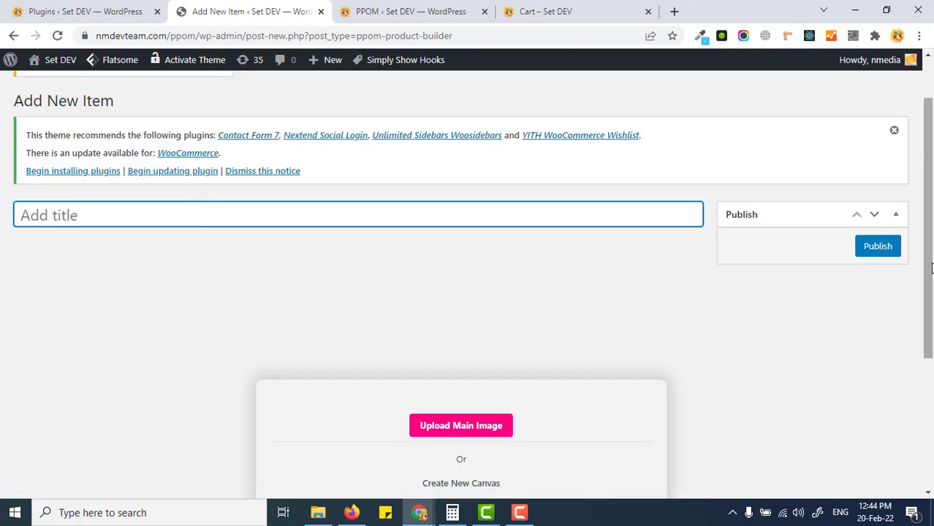
pyautogui.scroll(-1, 257, 259)
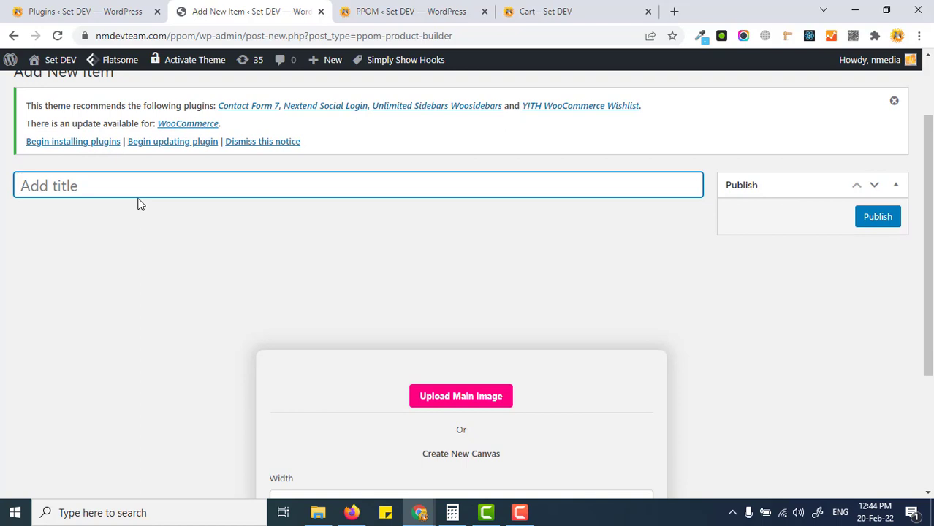
pyautogui.write('Black Bru')
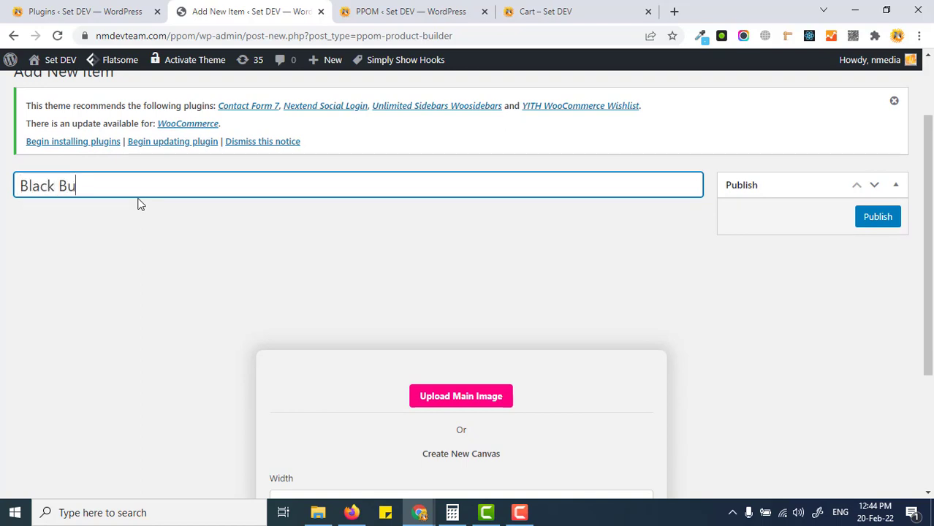
pyautogui.write('sh')
# Upload brush-black.png from the Pictures folder and use it as the template's main image.
pyautogui.scroll(-3, 418, 253)
pyautogui.scroll(-1, 930, 265)
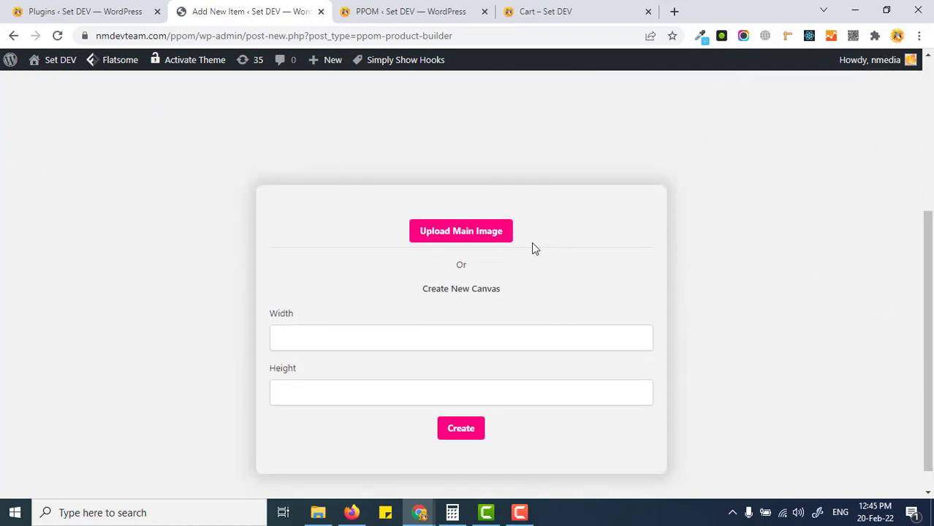
pyautogui.scroll(-1, 501, 220)
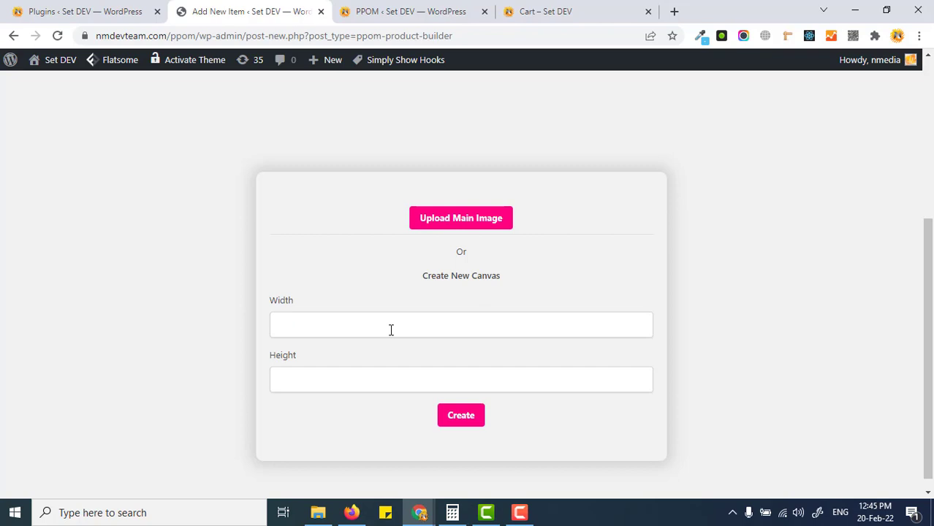
pyautogui.click(456, 225)
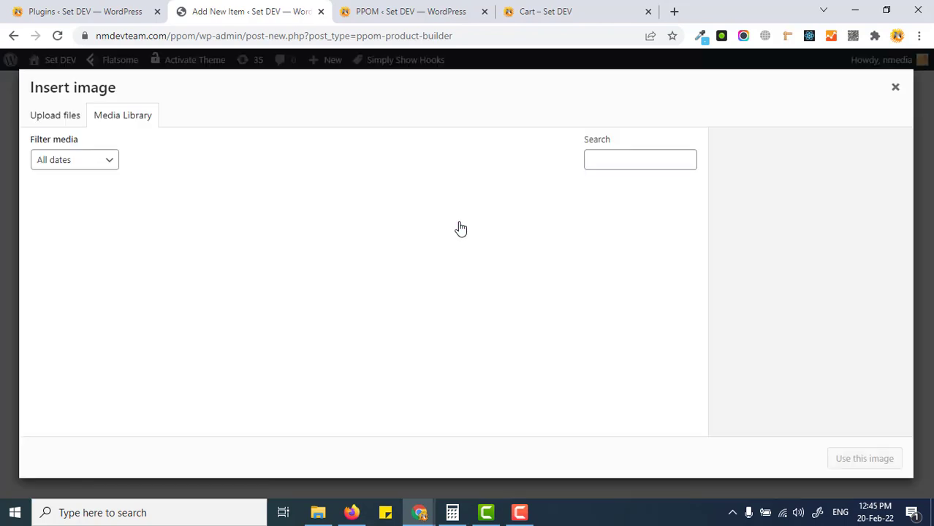
pyautogui.click(40, 118)
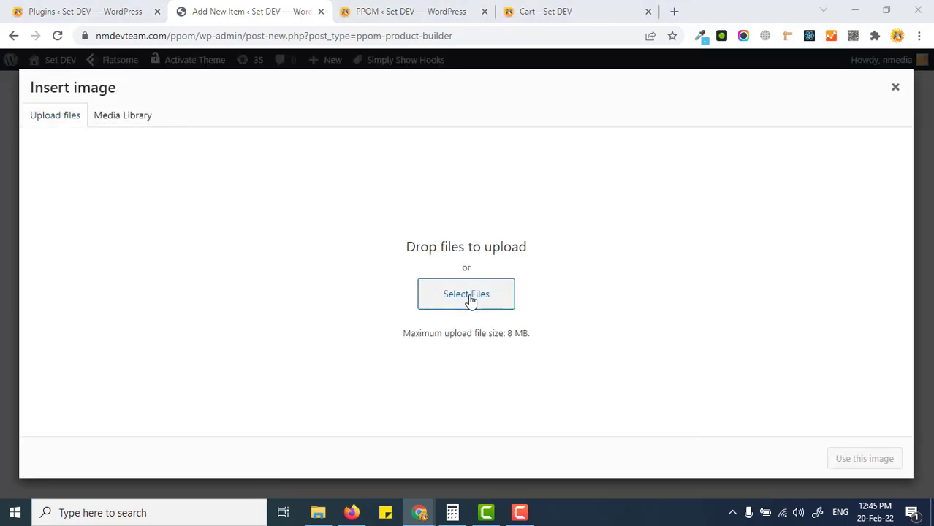
pyautogui.click(468, 297)
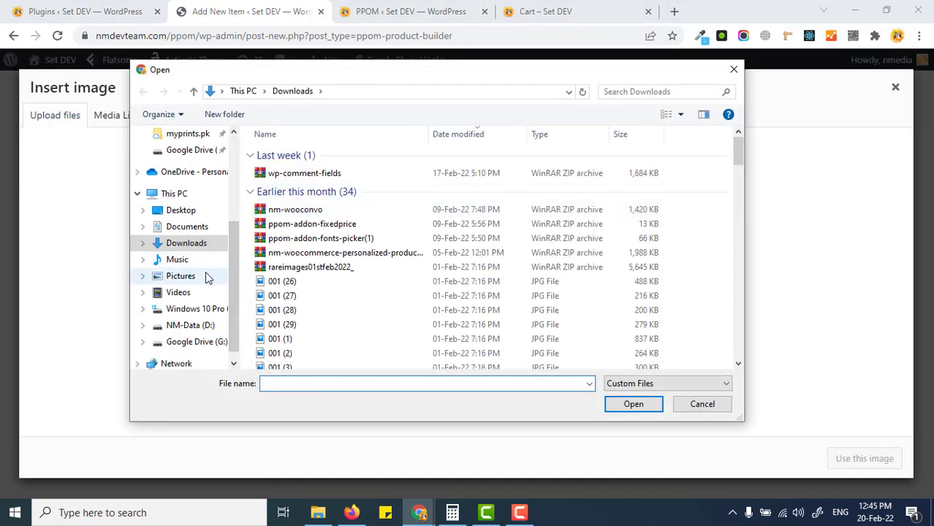
pyautogui.click(206, 276)
pyautogui.doubleClick(610, 197)
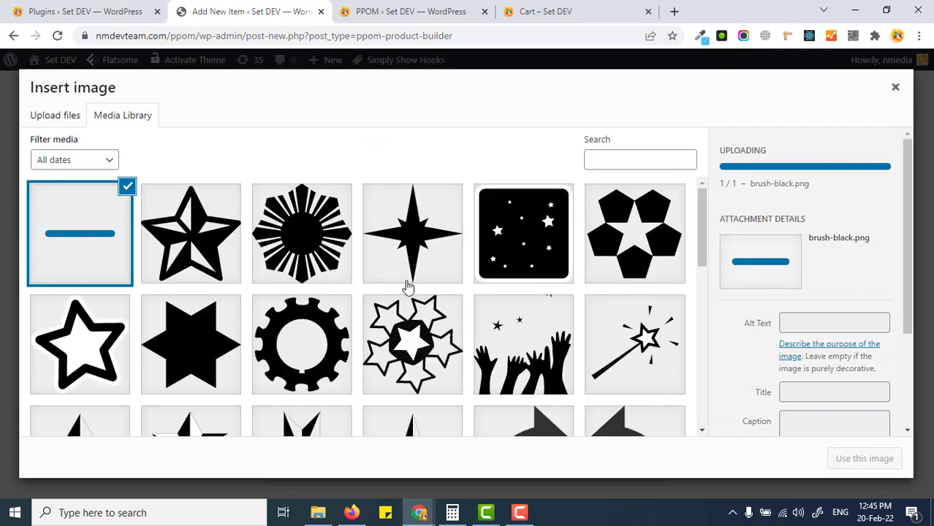
pyautogui.click(862, 459)
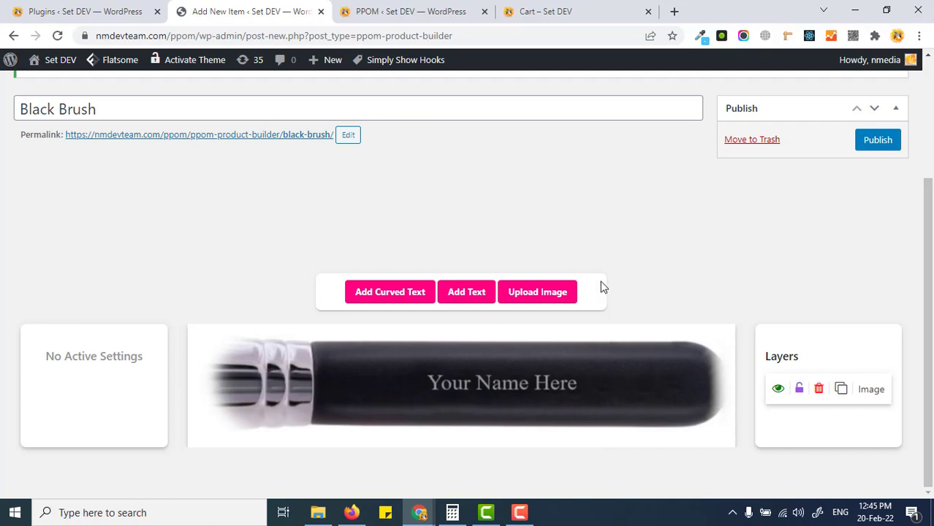
# Add a text box to the canvas and place it on the black handle just above the image's printed sample text.
pyautogui.click(471, 293)
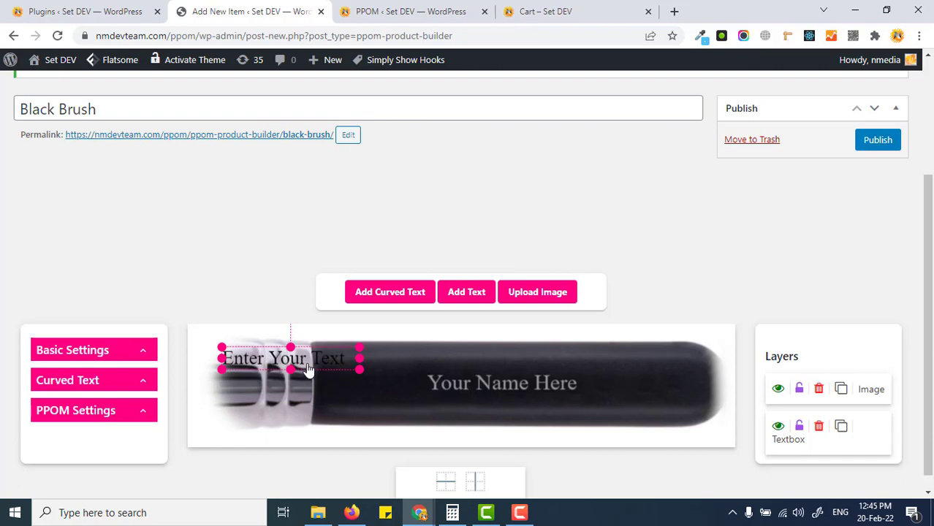
pyautogui.moveTo(309, 371)
pyautogui.mouseDown()
pyautogui.moveTo(516, 389)
pyautogui.moveTo(489, 371)
pyautogui.moveTo(526, 363)
pyautogui.moveTo(515, 359)
pyautogui.mouseUp()
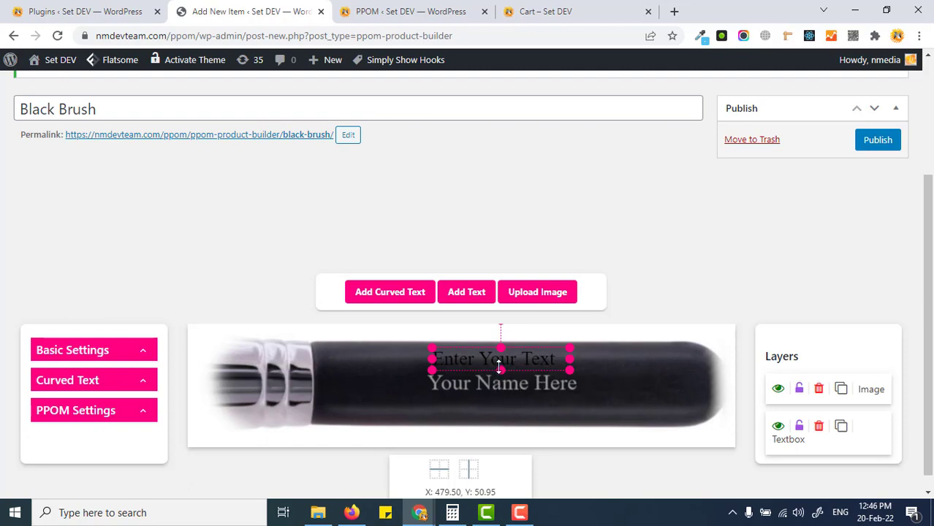
pyautogui.moveTo(501, 366)
pyautogui.mouseDown()
pyautogui.moveTo(636, 370)
pyautogui.moveTo(646, 381)
pyautogui.moveTo(481, 354)
pyautogui.moveTo(516, 362)
pyautogui.moveTo(506, 357)
pyautogui.mouseUp()
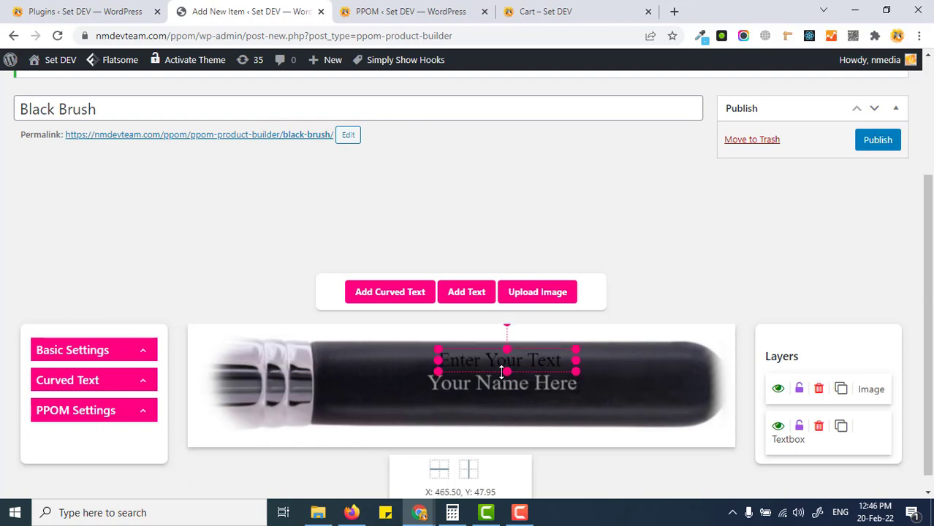
# Replace the placeholder in the new text box with "Your Name Here".
pyautogui.scroll(-1, 927, 292)
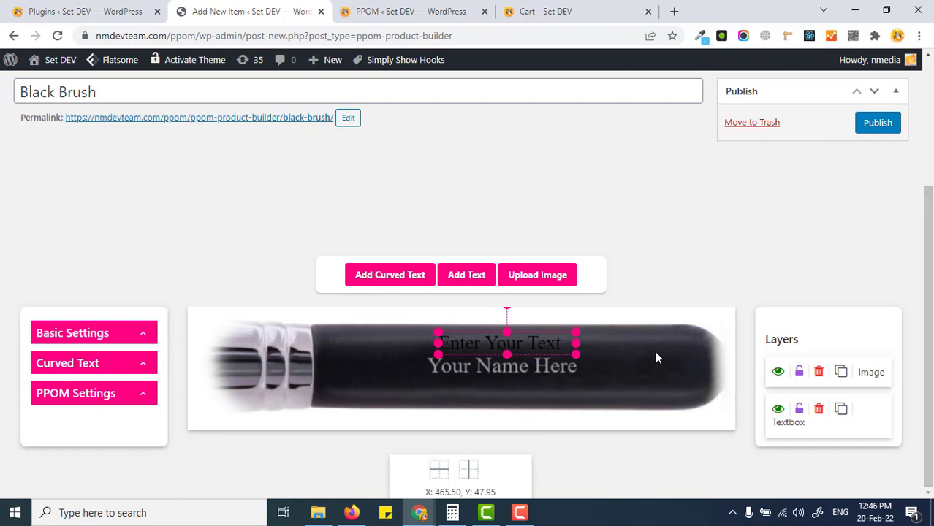
pyautogui.doubleClick(533, 343)
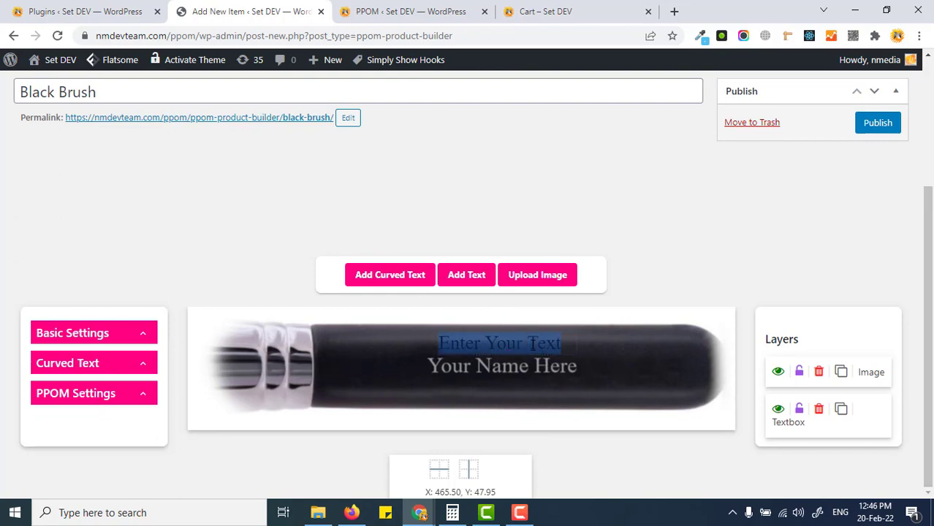
pyautogui.write('Your Name')
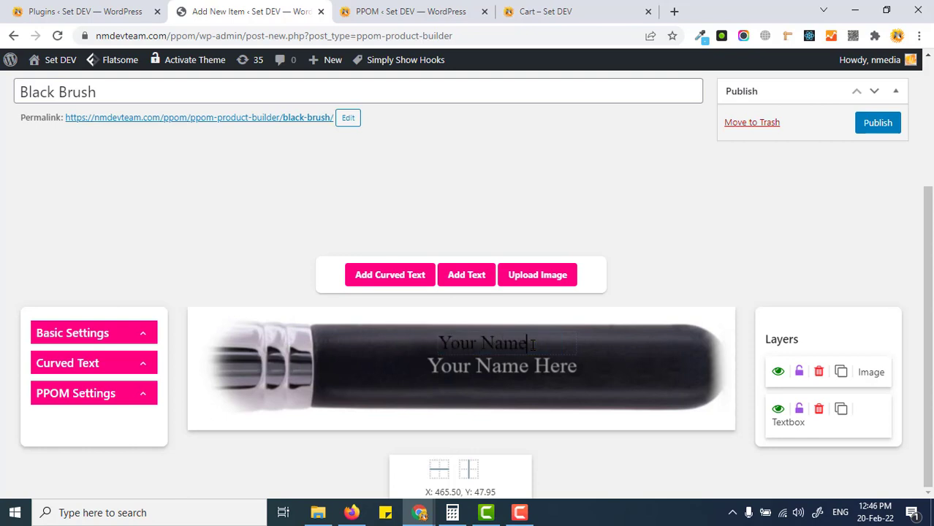
pyautogui.write(' Here')
pyautogui.click(641, 349)
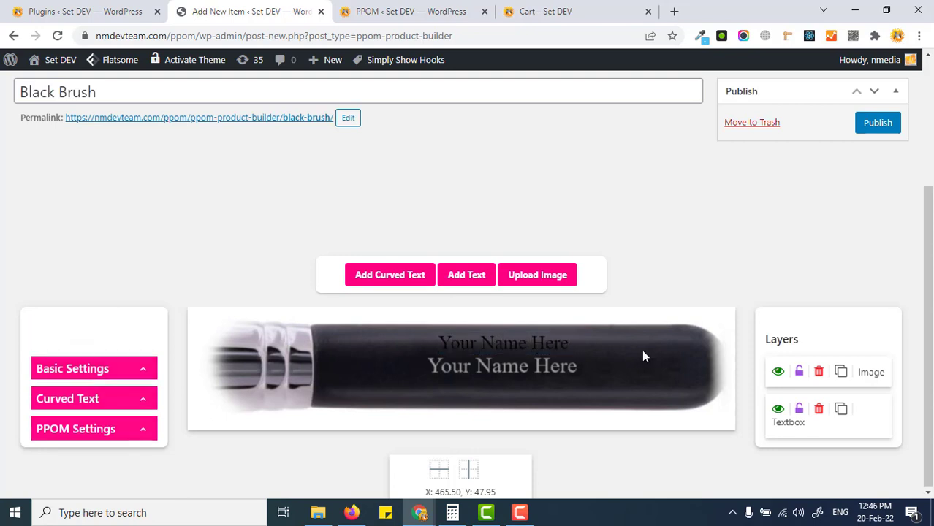
# Center-align the text in the "Your Name Here" text box on the black handle.
pyautogui.click(511, 344)
pyautogui.click(513, 344)
pyautogui.click(516, 344)
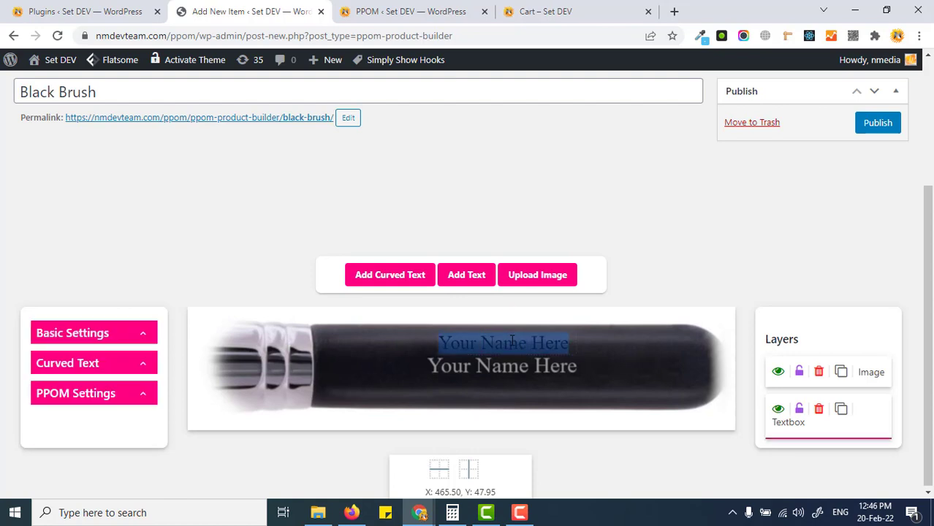
pyautogui.click(150, 340)
pyautogui.scroll(-3, 117, 380)
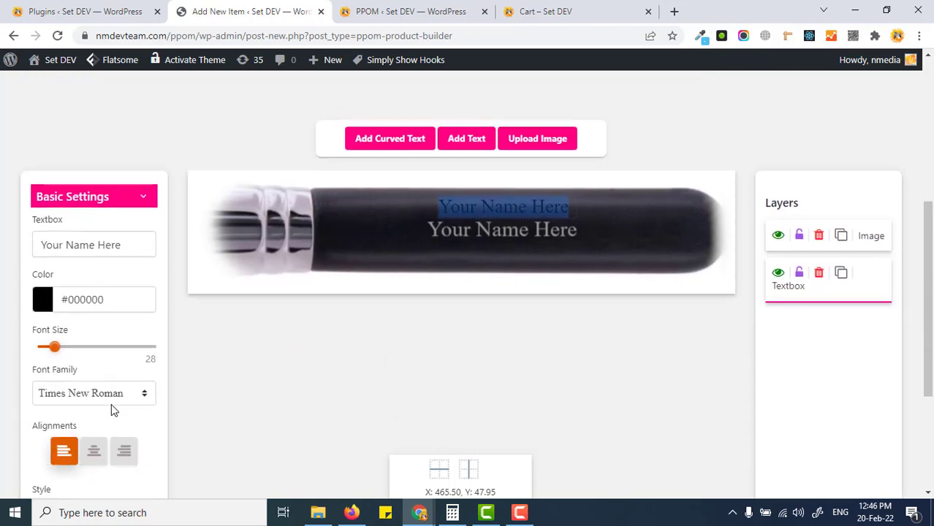
pyautogui.click(95, 383)
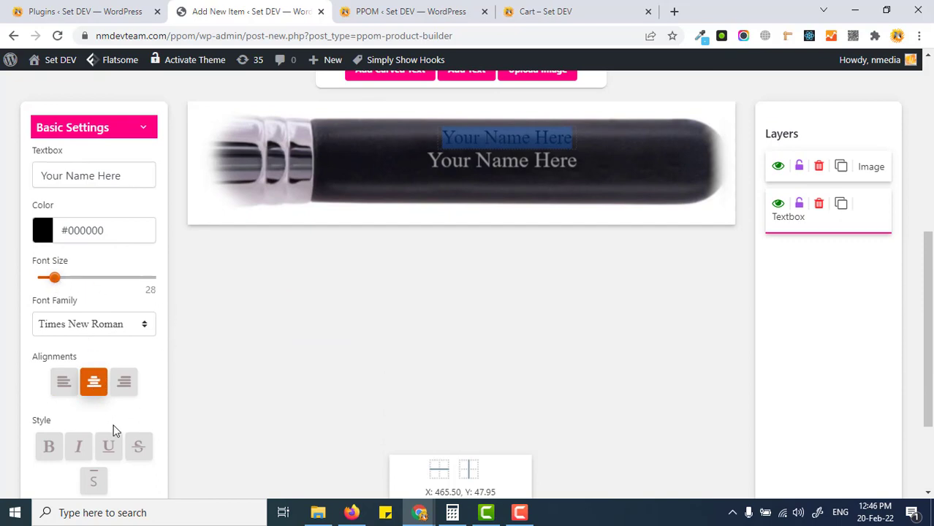
# Link the text box to the PPOM text field with data name "btext" and publish the Black Brush template.
pyautogui.moveTo(930, 278); pyautogui.dragTo(930, 234)
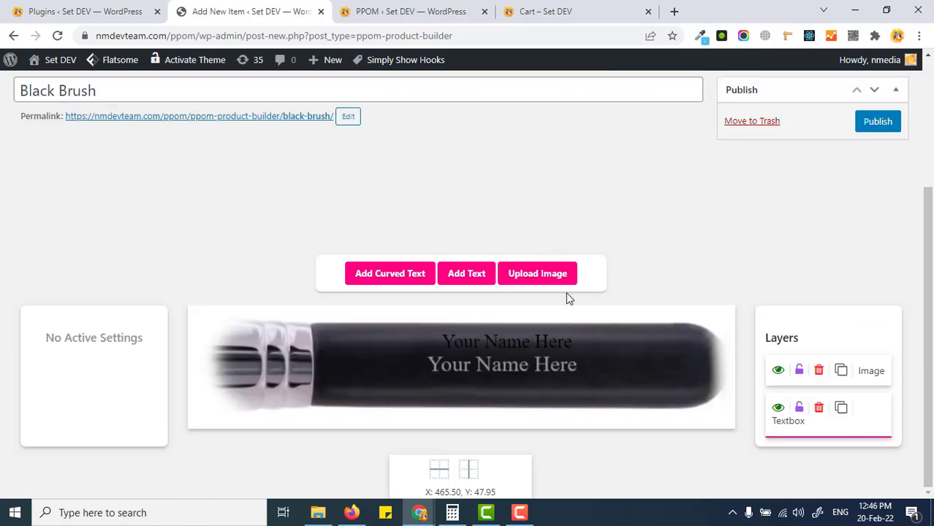
pyautogui.click(541, 345)
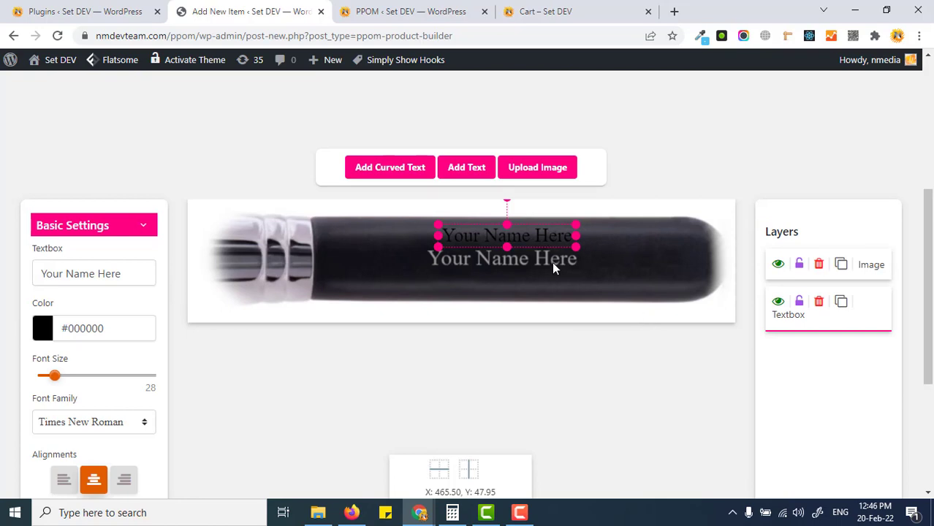
pyautogui.moveTo(930, 286)
pyautogui.mouseDown()
pyautogui.moveTo(930, 321)
pyautogui.moveTo(930, 294)
pyautogui.mouseUp()
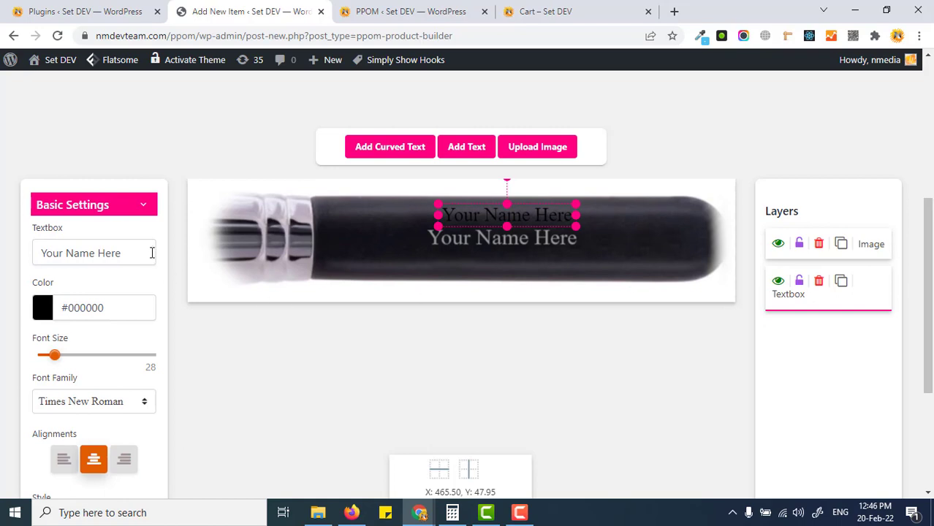
pyautogui.click(144, 209)
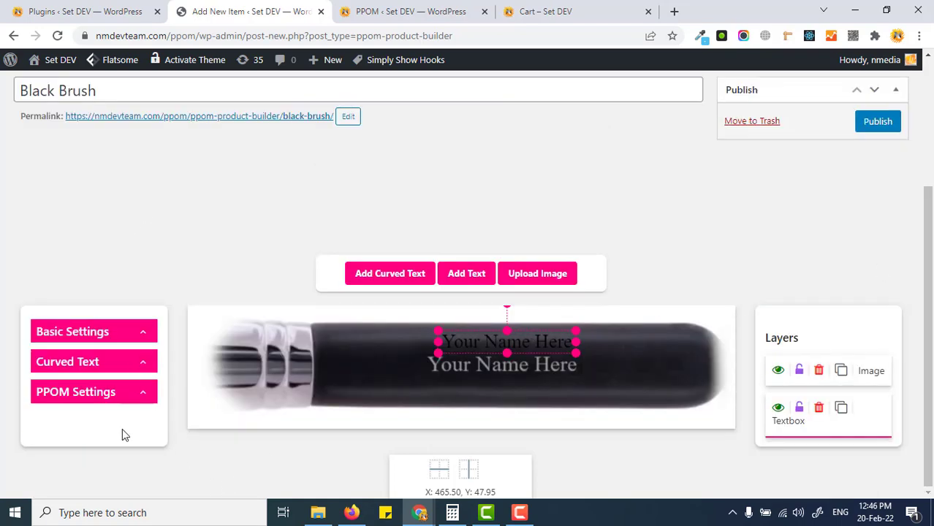
pyautogui.click(141, 395)
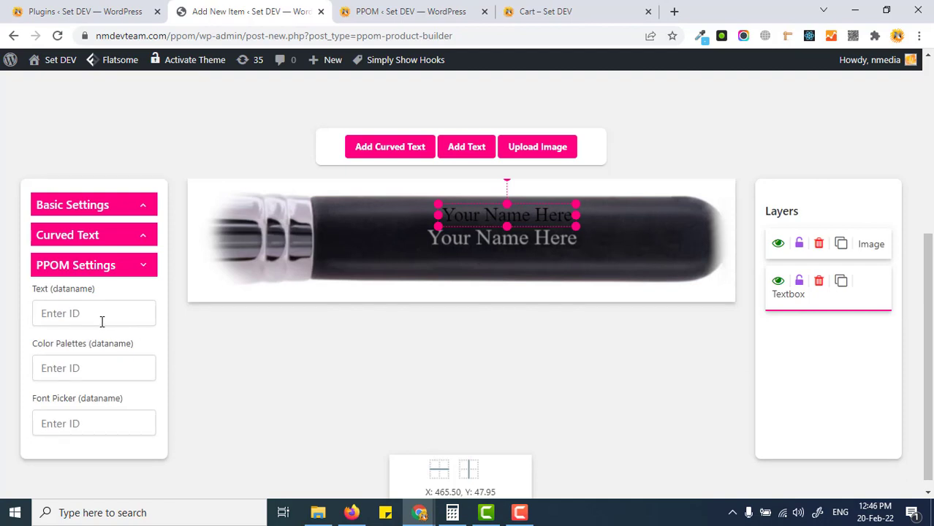
pyautogui.click(102, 322)
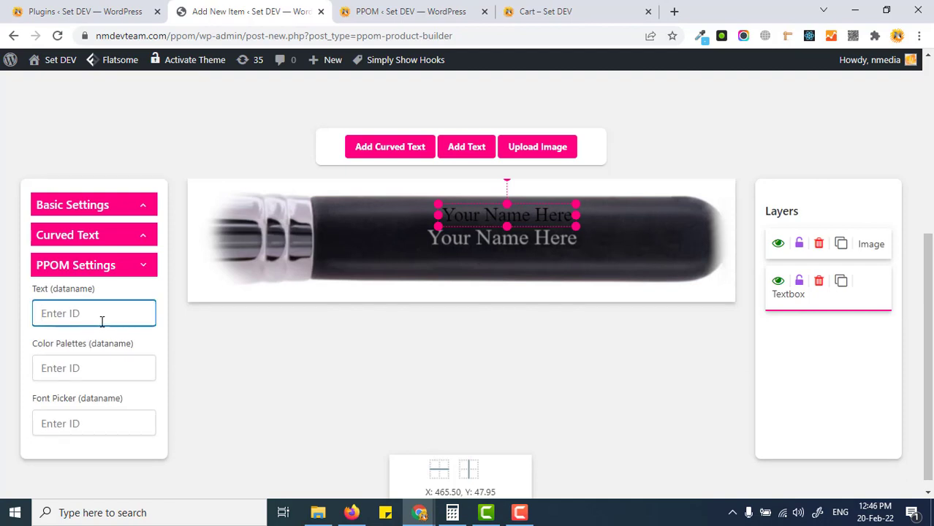
pyautogui.write('btext')
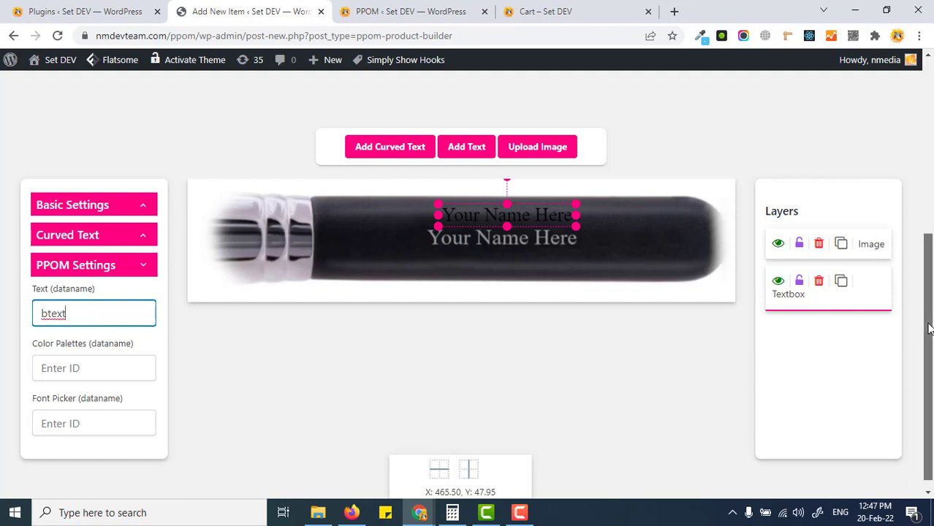
pyautogui.moveTo(930, 329); pyautogui.dragTo(929, 226)
pyautogui.click(878, 181)
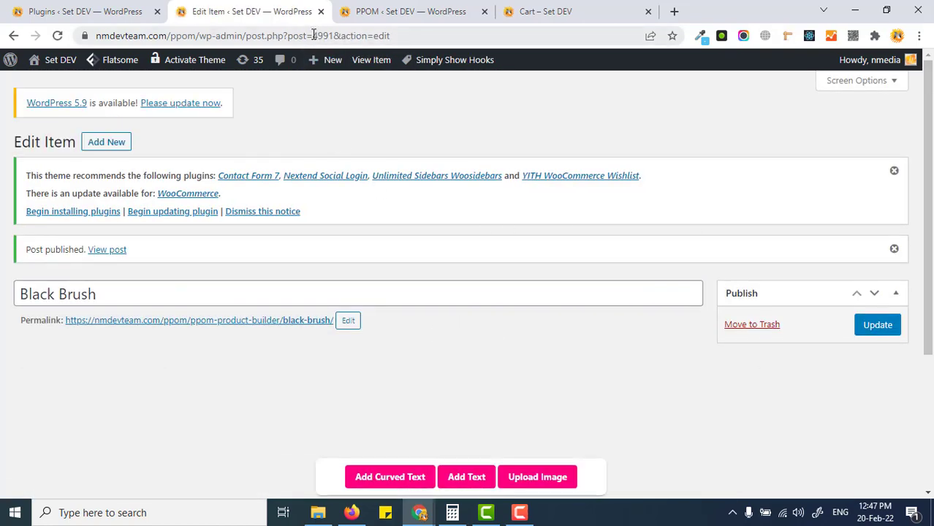
# Copy the published item's post ID 4991 from the page address into a new Notepad document, and return to the browser.
pyautogui.moveTo(310, 35); pyautogui.dragTo(334, 36)
pyautogui.hotkey('ctrl', 'c')
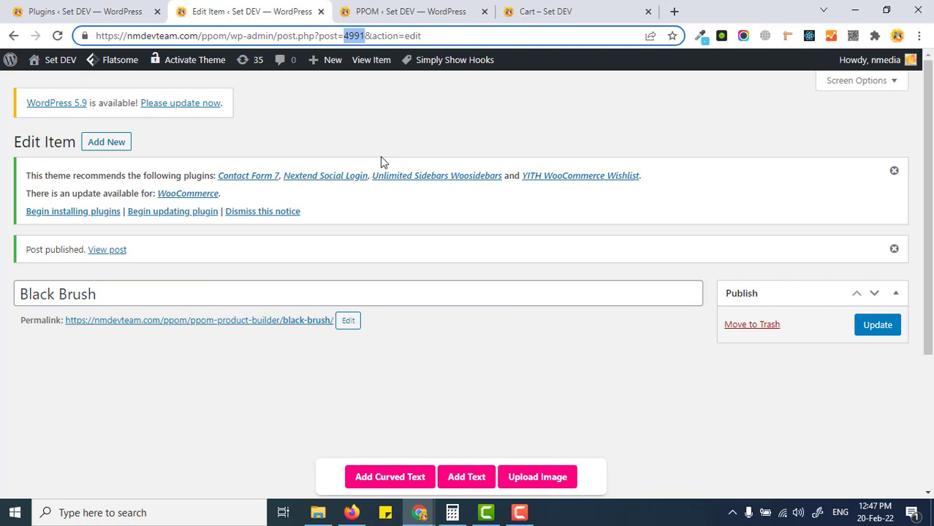
pyautogui.press('super+r')
pyautogui.write('note')
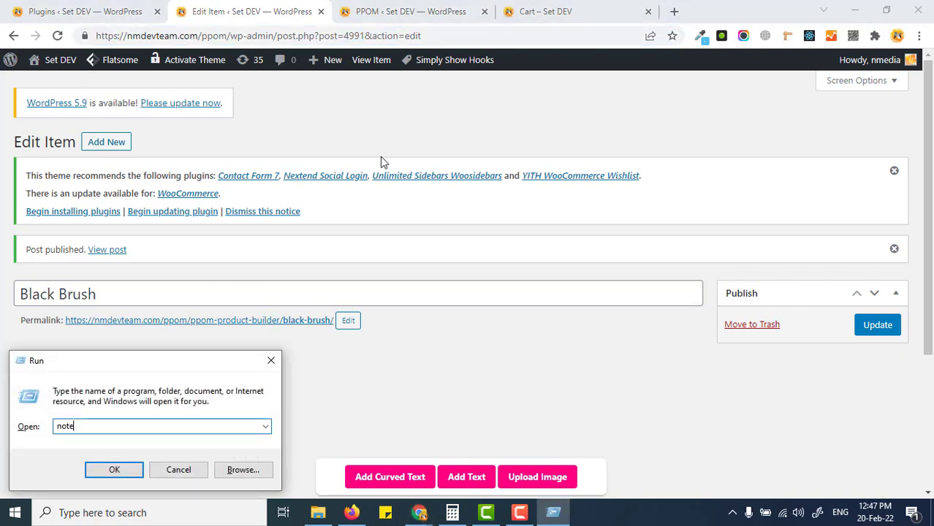
pyautogui.press('Return')
pyautogui.hotkey('ctrl', 'v')
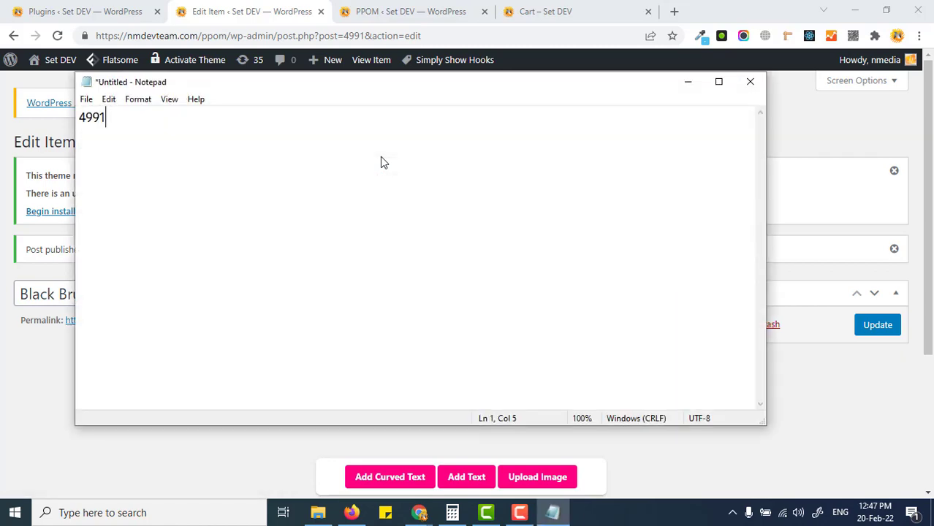
pyautogui.hotkey('alt', 'Tab')
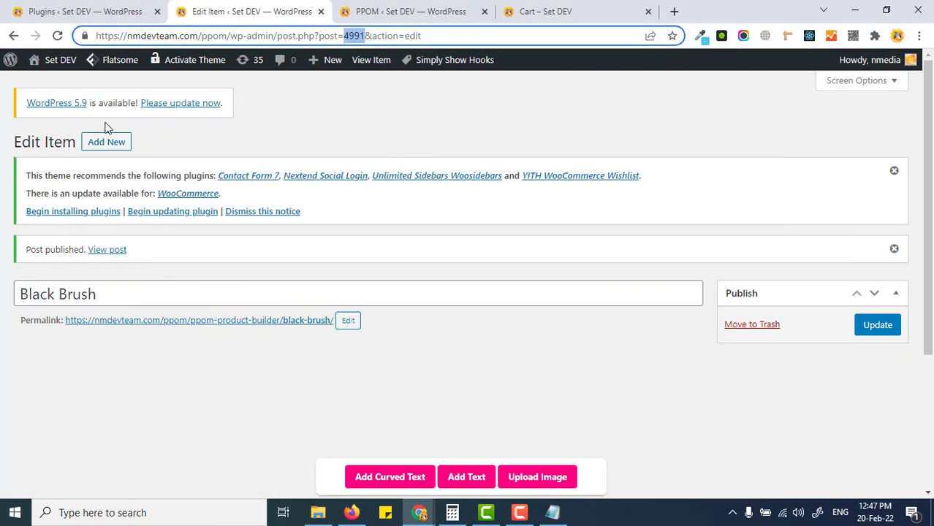
# Return to the Products list, create another Product Builder item and title it "White Brush".
pyautogui.rightClick(14, 35)
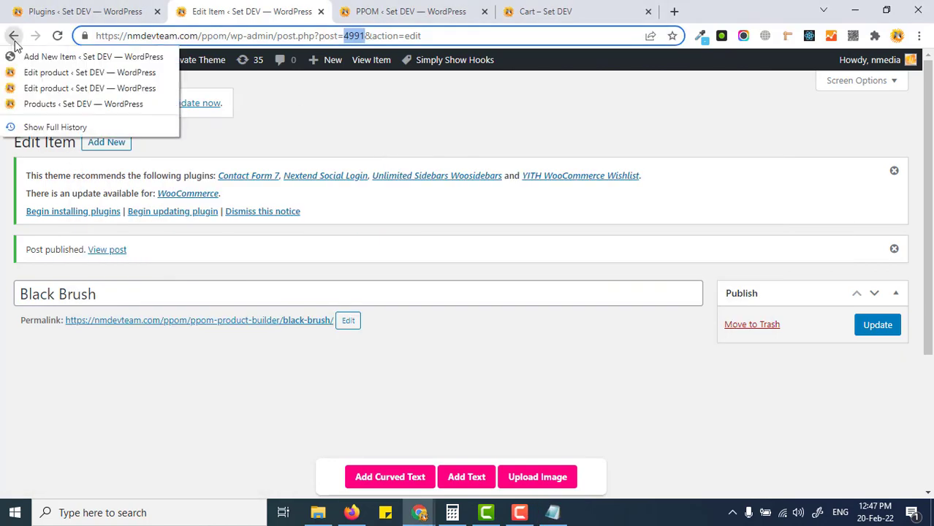
pyautogui.click(45, 103)
pyautogui.scroll(10, 234, 255)
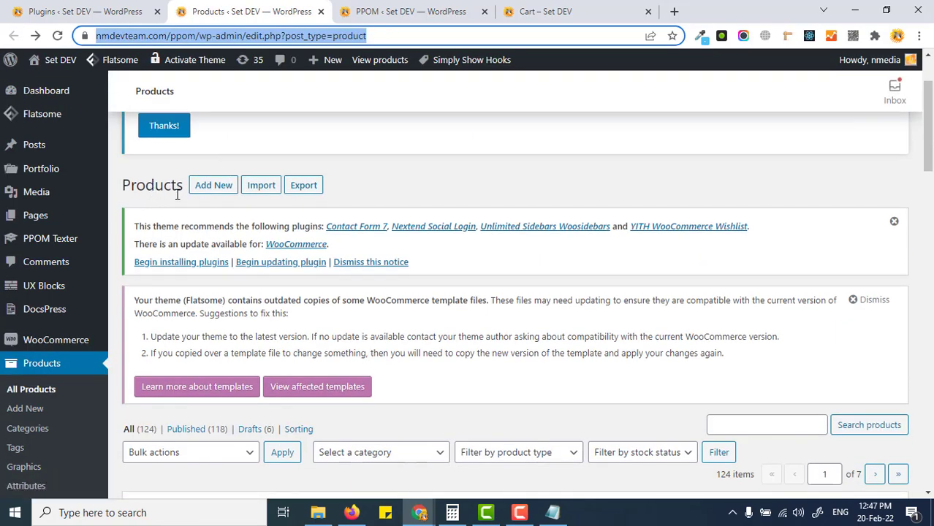
pyautogui.click(57, 35)
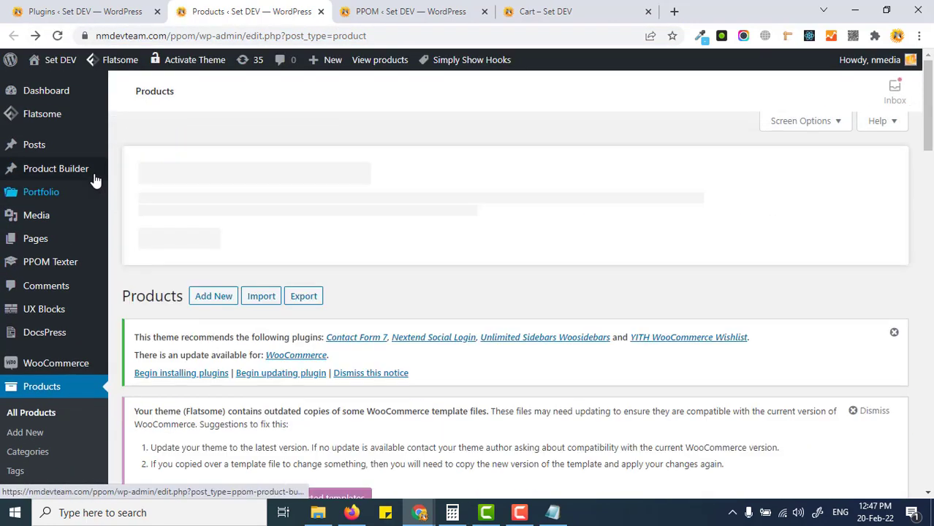
pyautogui.moveTo(94, 180)
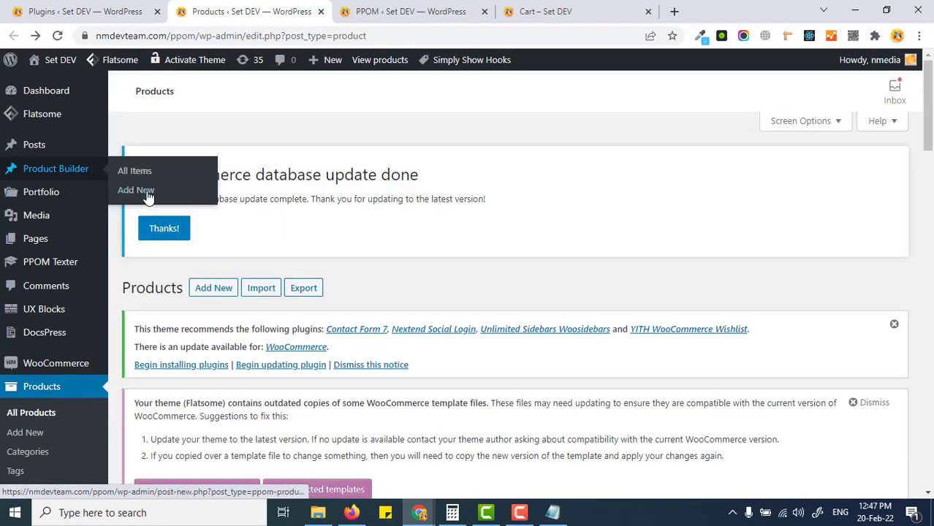
pyautogui.click(121, 191)
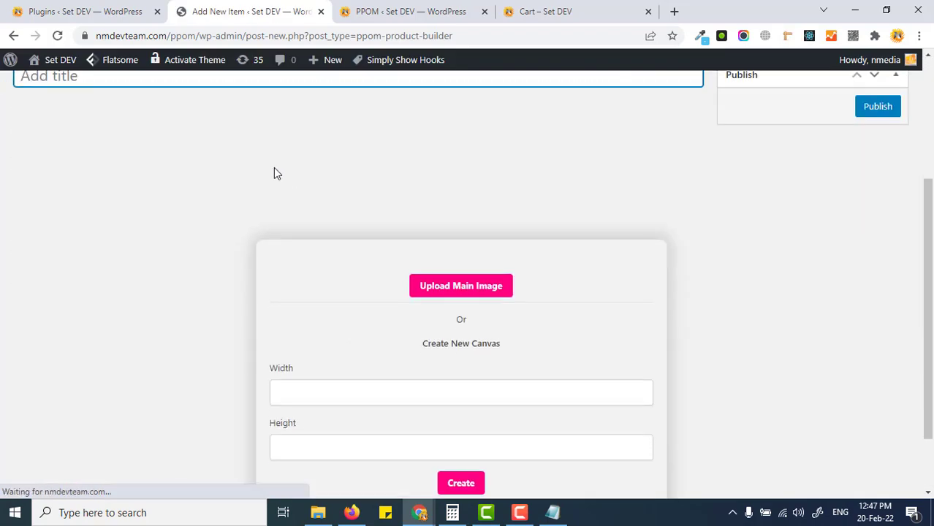
pyautogui.write('White Br')
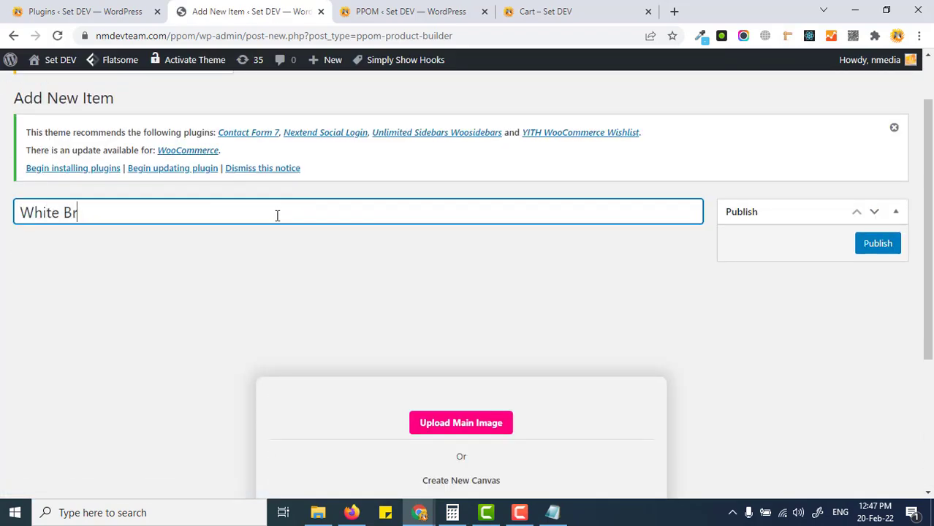
pyautogui.write('ush')
# Upload brush-white.png and use it as the White Brush template's main image.
pyautogui.scroll(-2, 276, 212)
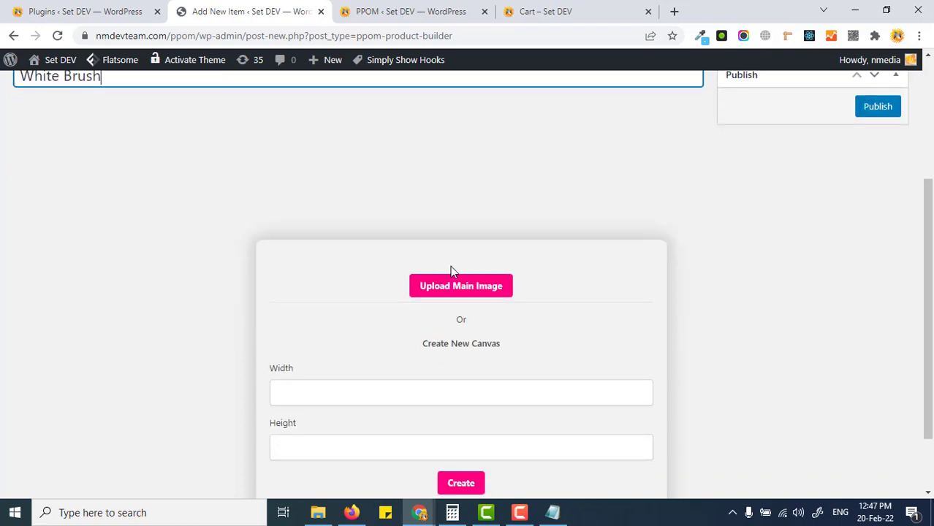
pyautogui.click(468, 284)
pyautogui.click(57, 117)
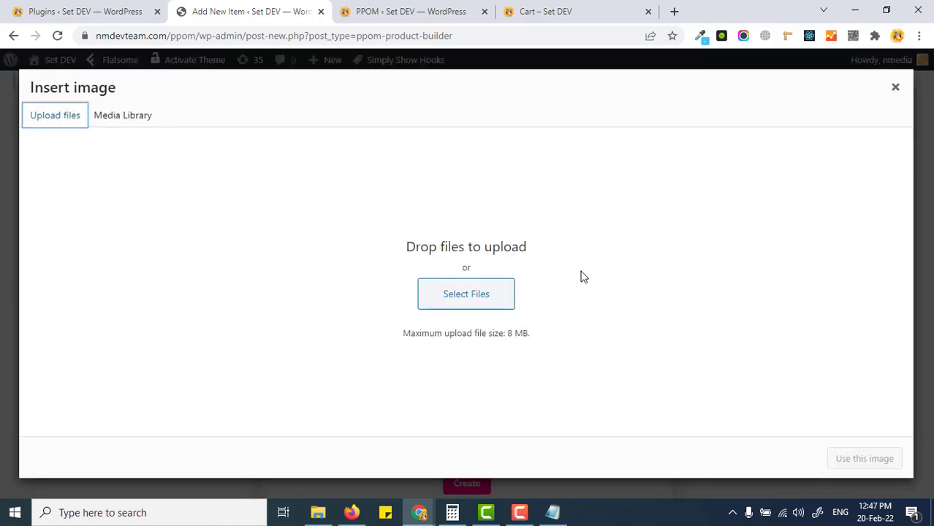
pyautogui.click(468, 296)
pyautogui.doubleClick(683, 183)
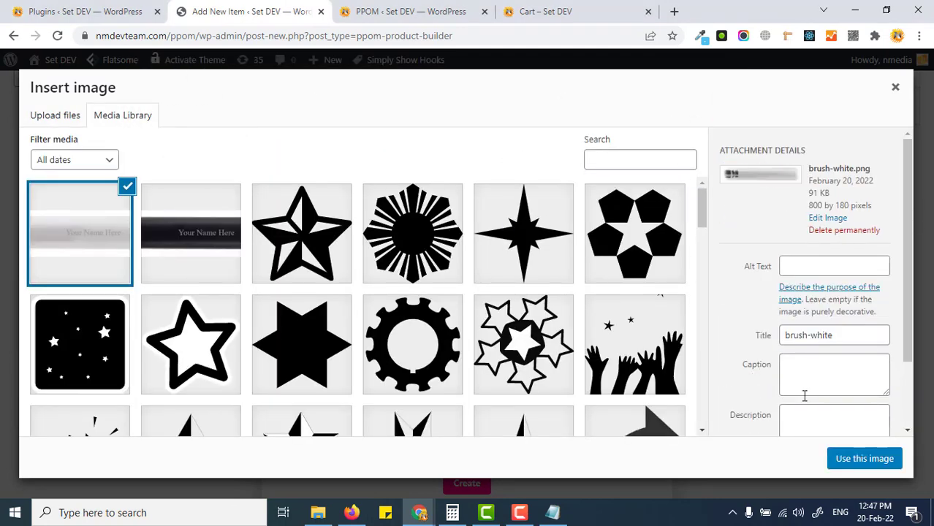
pyautogui.click(881, 465)
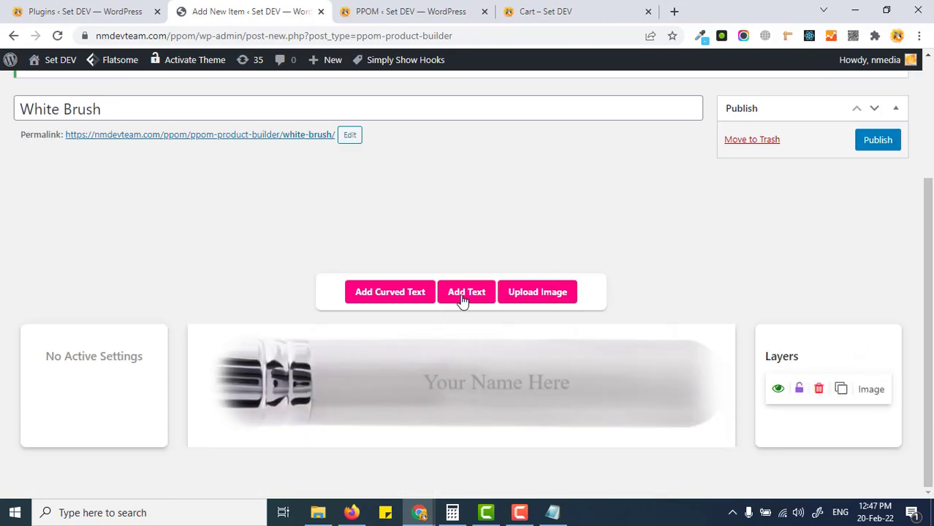
# Add a text box and place it on the white handle just above the image's printed sample text.
pyautogui.click(462, 296)
pyautogui.moveTo(313, 366); pyautogui.dragTo(529, 363)
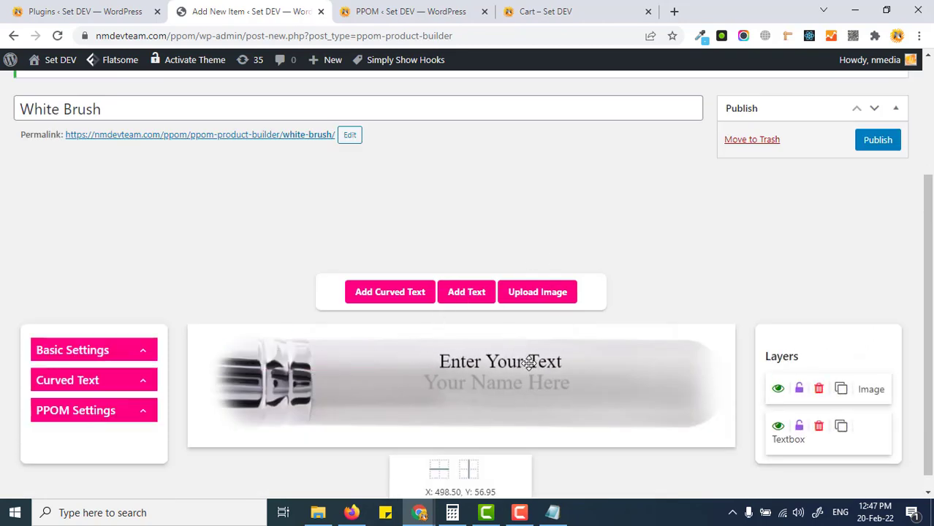
# Center-align the new text box's text and set its font size to 30.
pyautogui.click(150, 349)
pyautogui.scroll(-3, 93, 364)
pyautogui.click(93, 399)
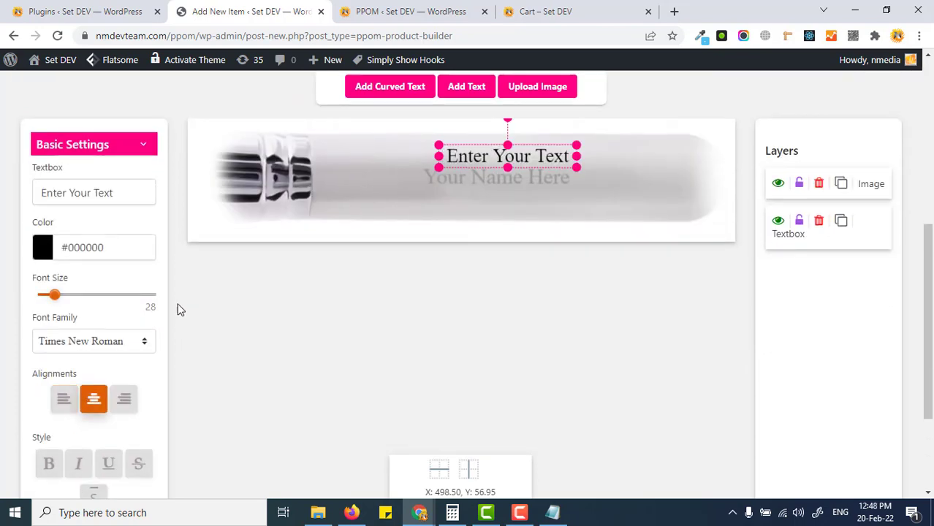
pyautogui.moveTo(52, 294); pyautogui.dragTo(57, 301)
# Link the white handle's text box to the PPOM text field with data name "btext".
pyautogui.scroll(-2, 132, 357)
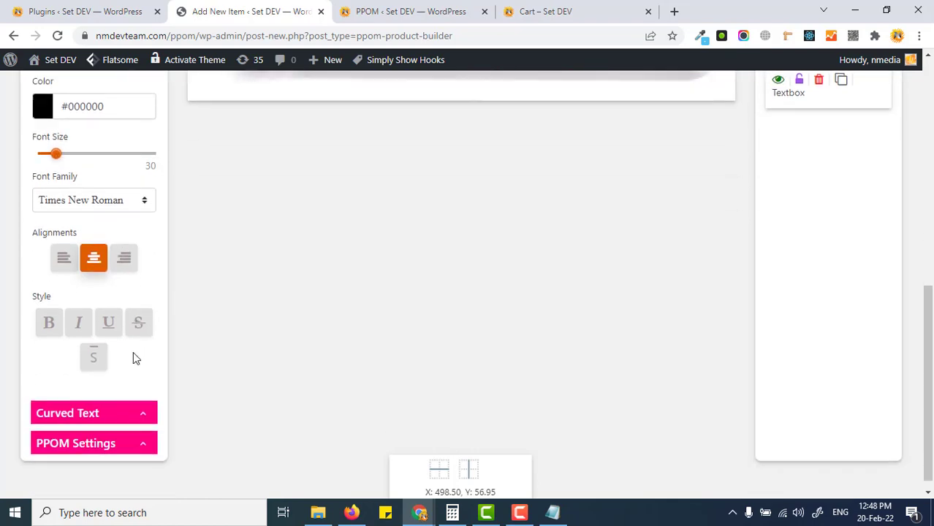
pyautogui.click(149, 433)
pyautogui.scroll(-2, 398, 298)
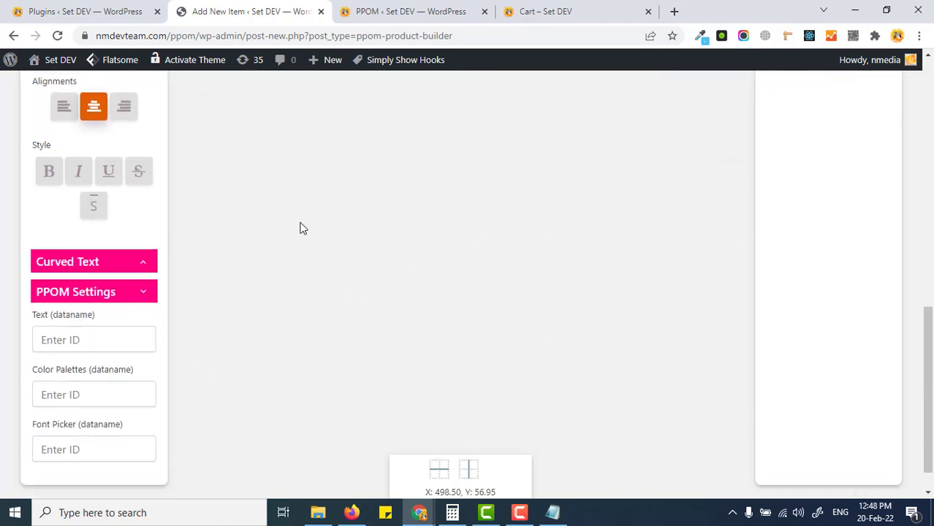
pyautogui.click(119, 337)
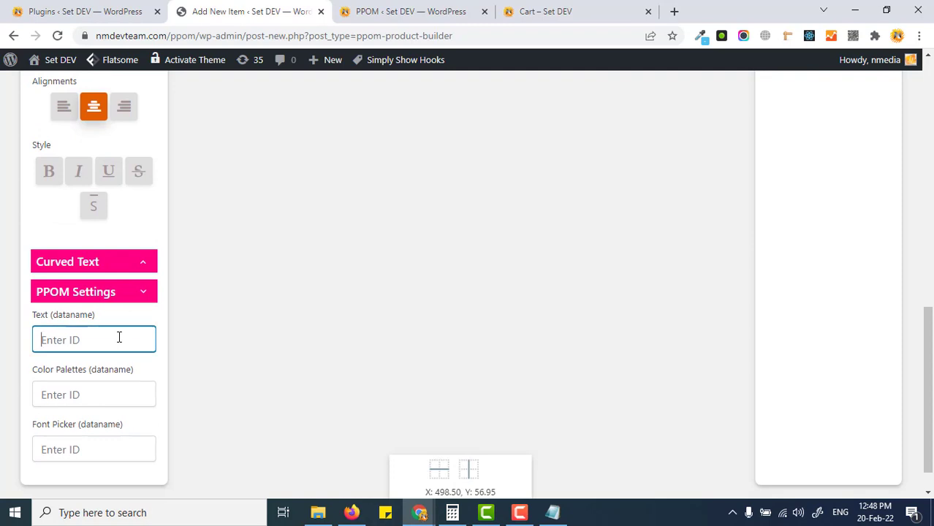
pyautogui.write('btext')
pyautogui.click(164, 330)
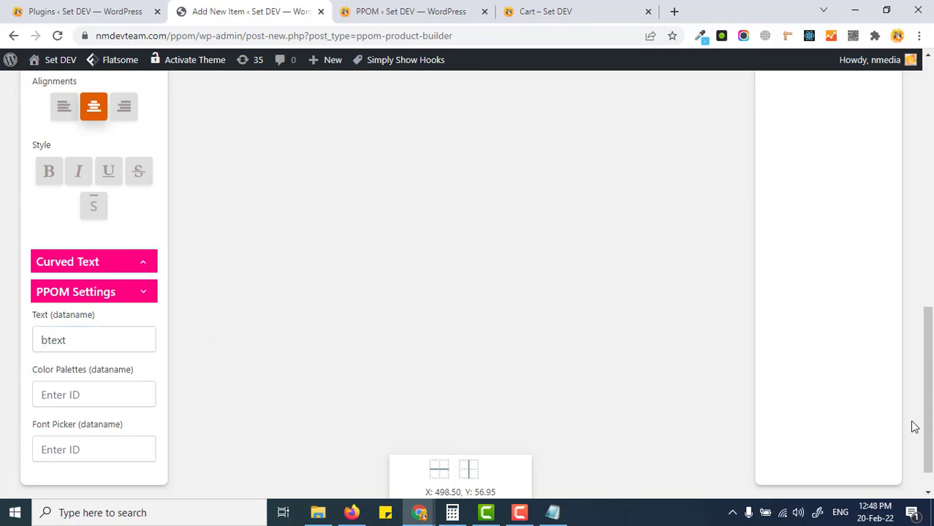
pyautogui.scroll(5, 914, 427)
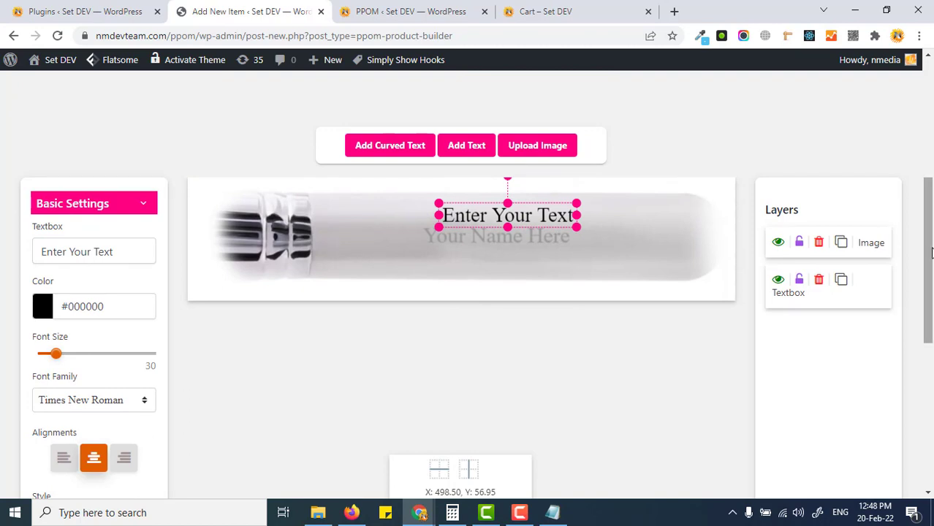
pyautogui.scroll(-3, 139, 366)
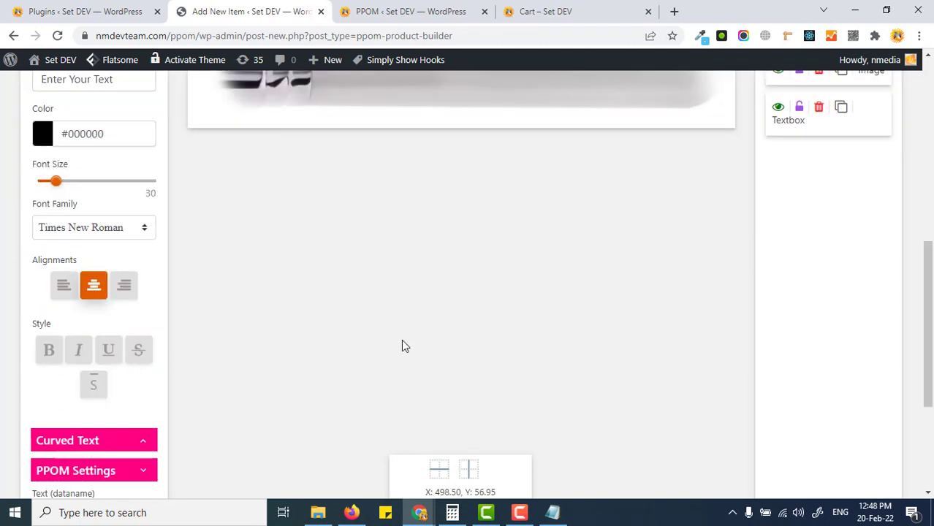
pyautogui.scroll(3, 406, 347)
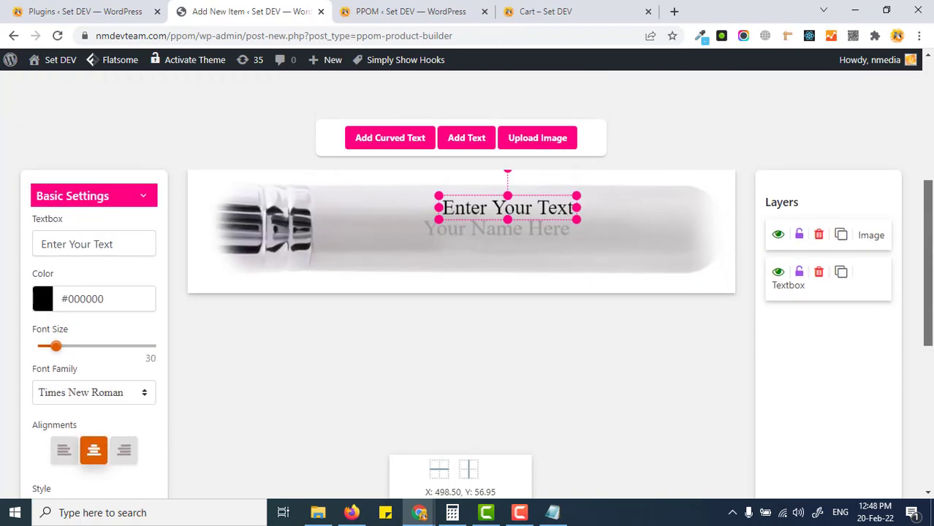
pyautogui.scroll(-3, 932, 234)
pyautogui.scroll(5, 468, 293)
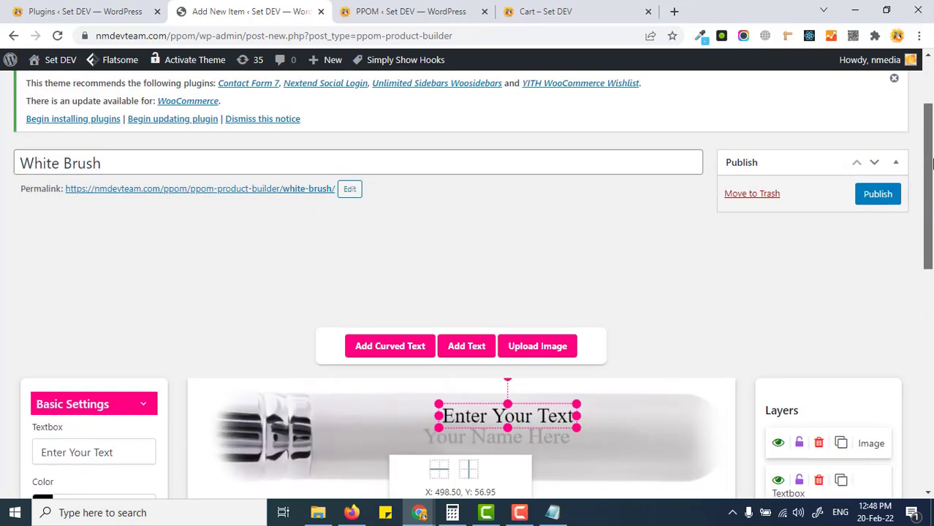
# Publish the White Brush template and note its post ID 4993 on a new line in the Notepad file.
pyautogui.click(877, 193)
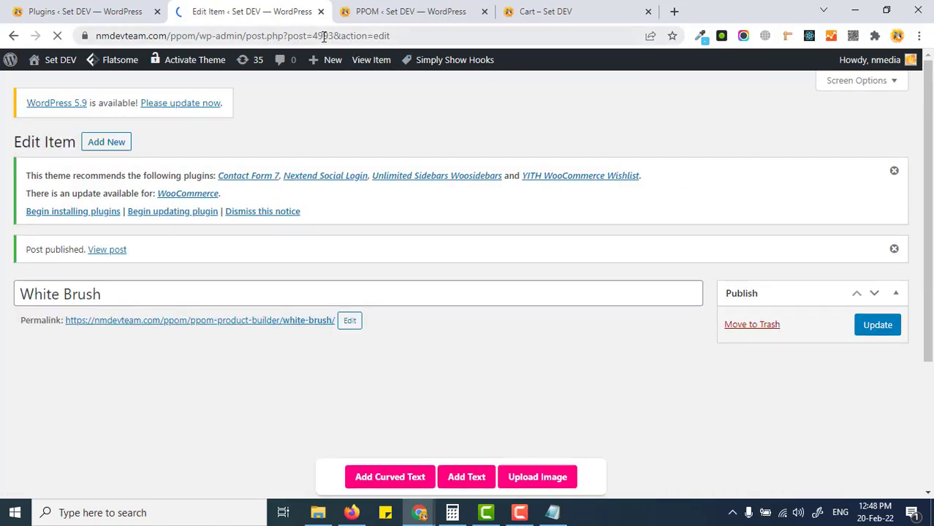
pyautogui.click(321, 37)
pyautogui.doubleClick(322, 37)
pyautogui.hotkey('ctrl', 'c')
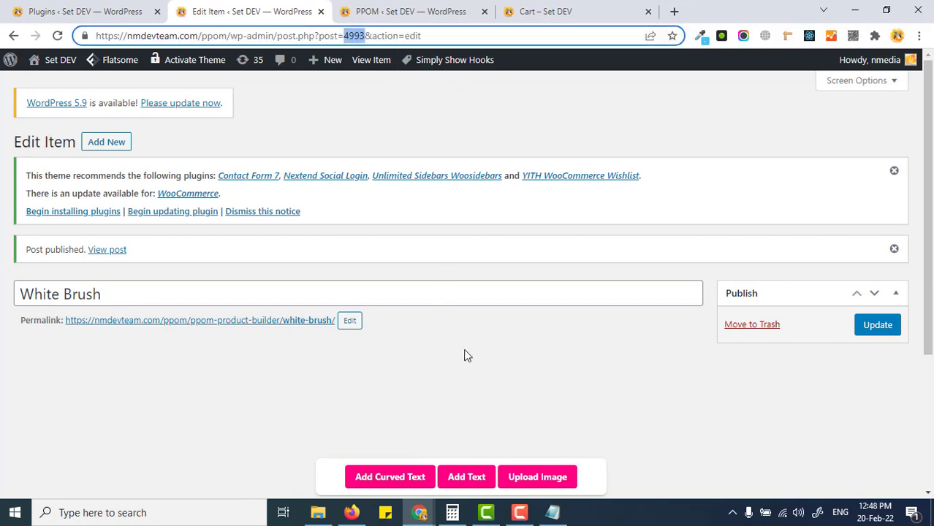
pyautogui.click(553, 513)
pyautogui.press('Return')
pyautogui.hotkey('ctrl', 'v')
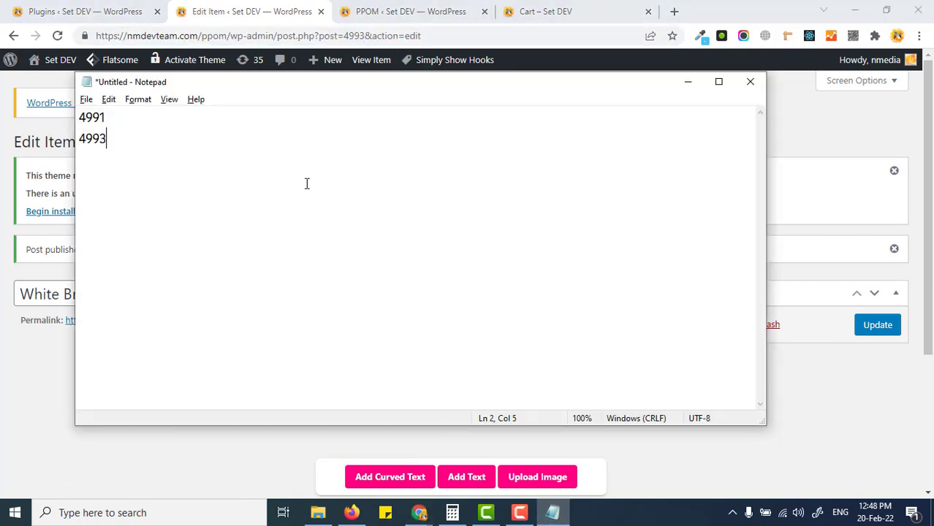
# Create a new PPOM meta group and name it "My Brushes".
pyautogui.click(399, 9)
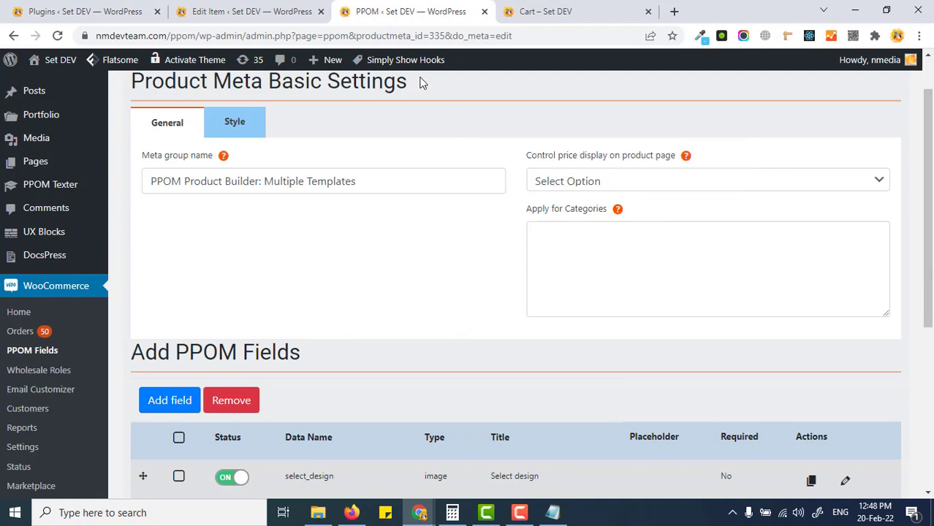
pyautogui.scroll(-1, 262, 297)
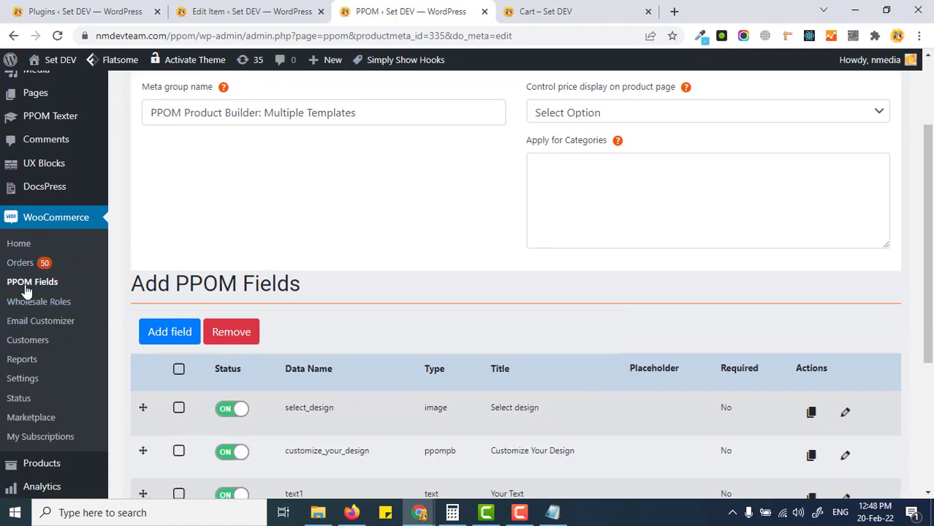
pyautogui.click(35, 282)
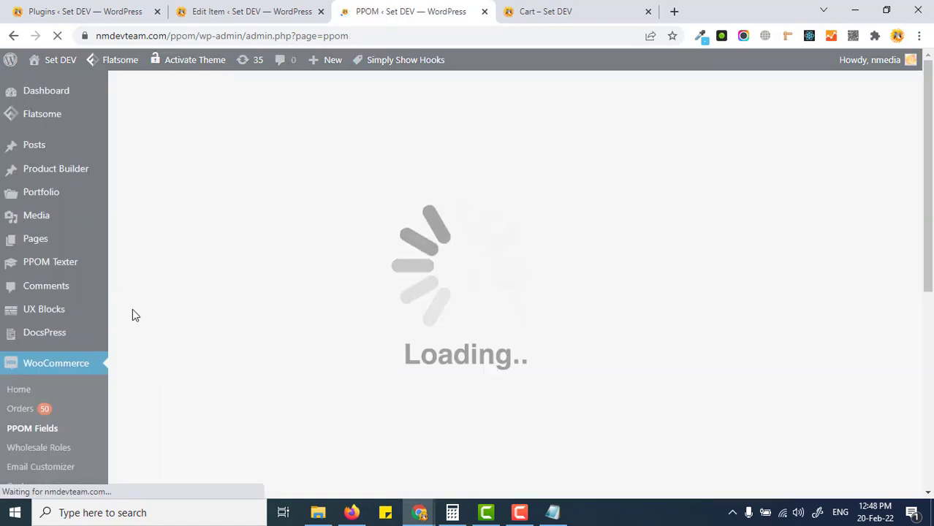
pyautogui.scroll(-4, 135, 315)
pyautogui.scroll(2, 241, 169)
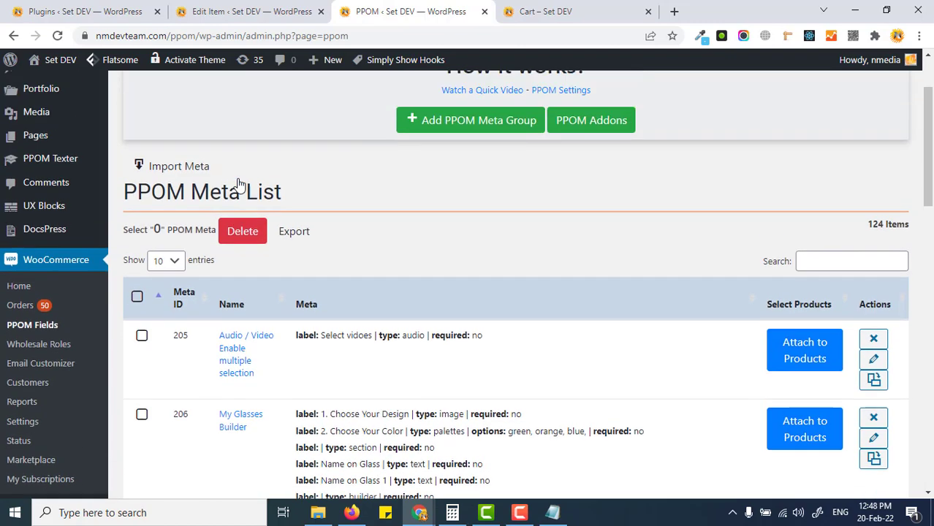
pyautogui.scroll(1, 239, 185)
pyautogui.click(490, 167)
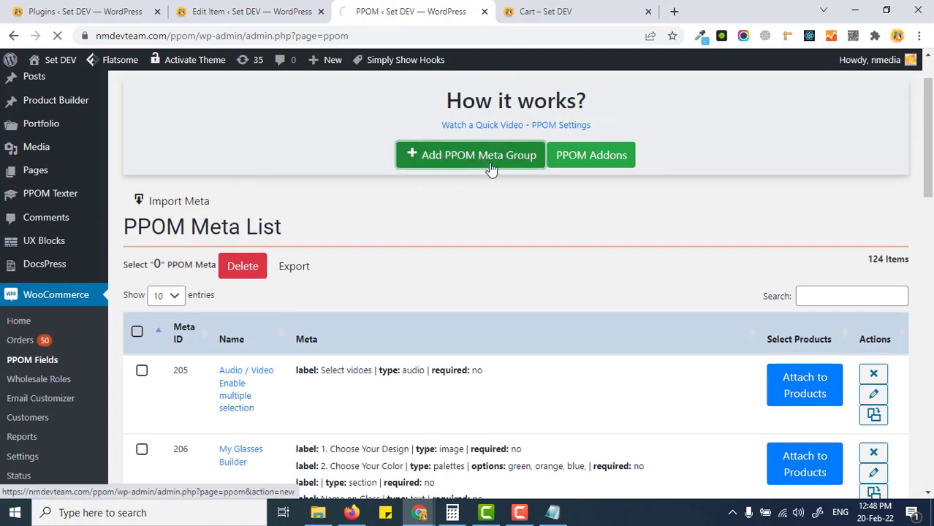
pyautogui.scroll(-3, 268, 223)
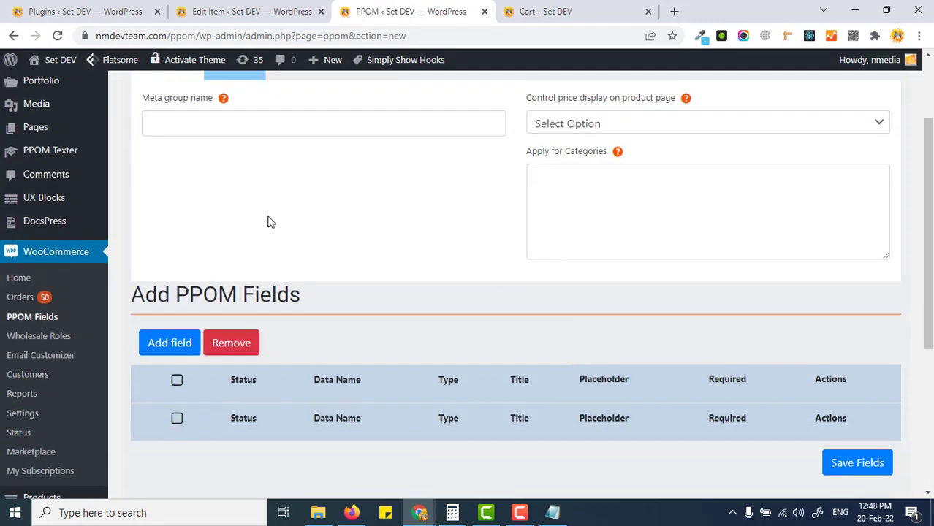
pyautogui.click(261, 130)
pyautogui.write('My ')
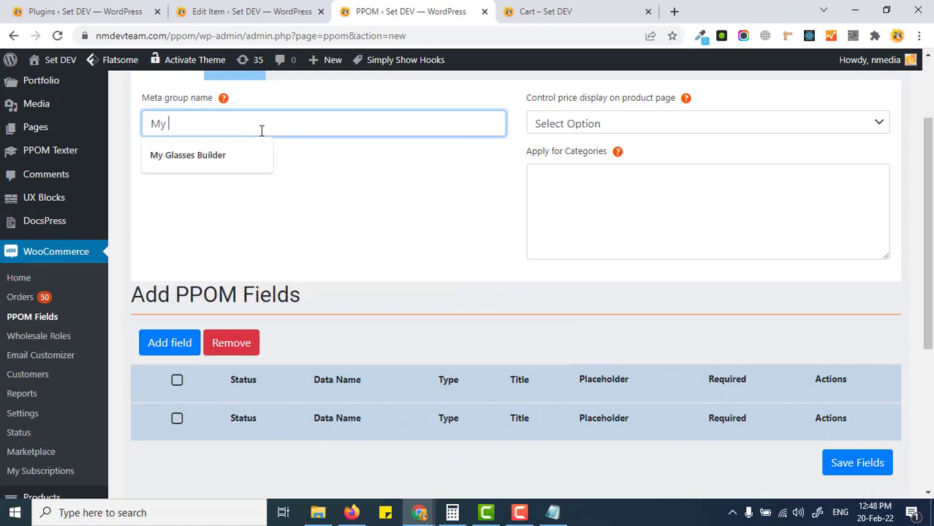
pyautogui.write('Brs')
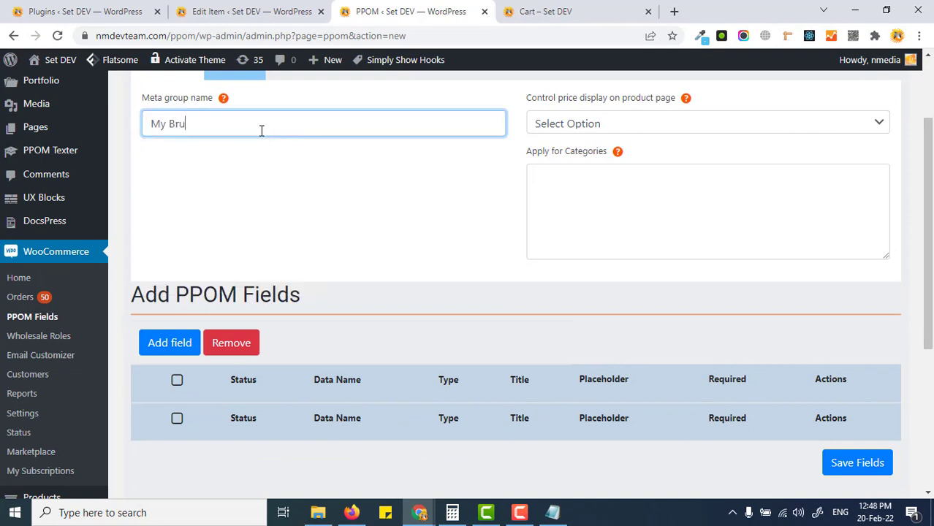
pyautogui.write('shes')
# Add an Images field to the My Brushes group and title it "Select Color".
pyautogui.scroll(-1, 260, 146)
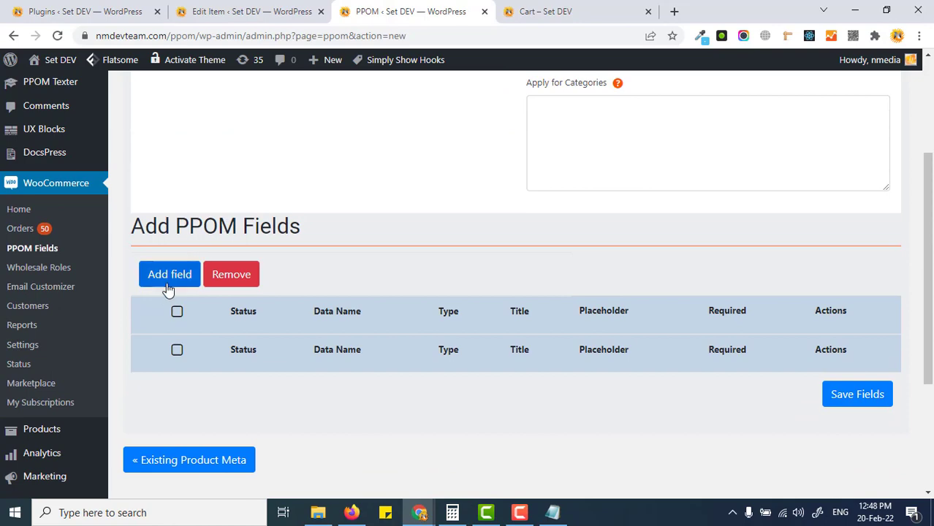
pyautogui.click(169, 276)
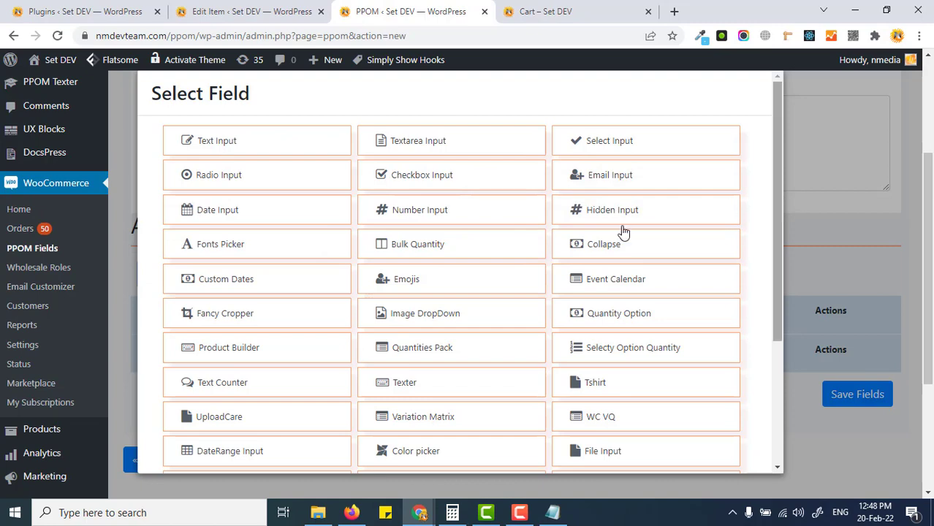
pyautogui.scroll(-2, 450, 271)
pyautogui.click(298, 389)
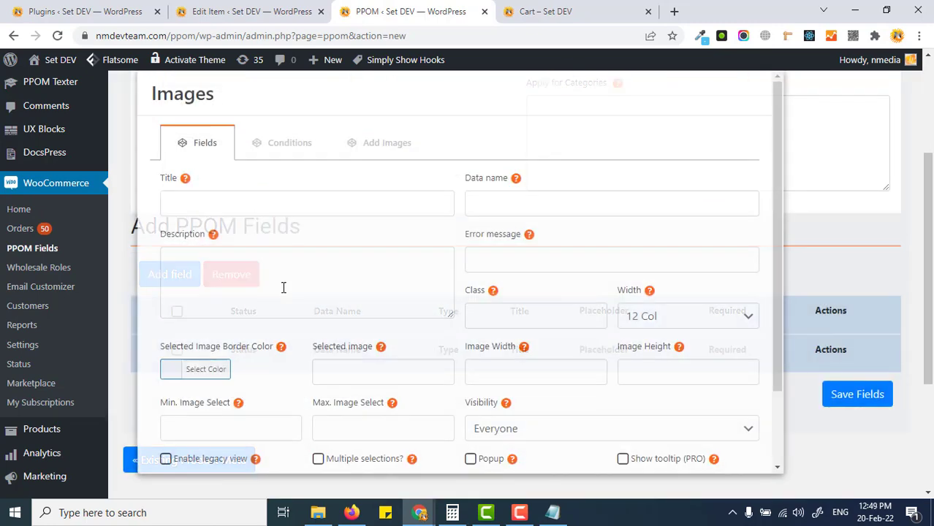
pyautogui.click(256, 207)
pyautogui.write('Sele')
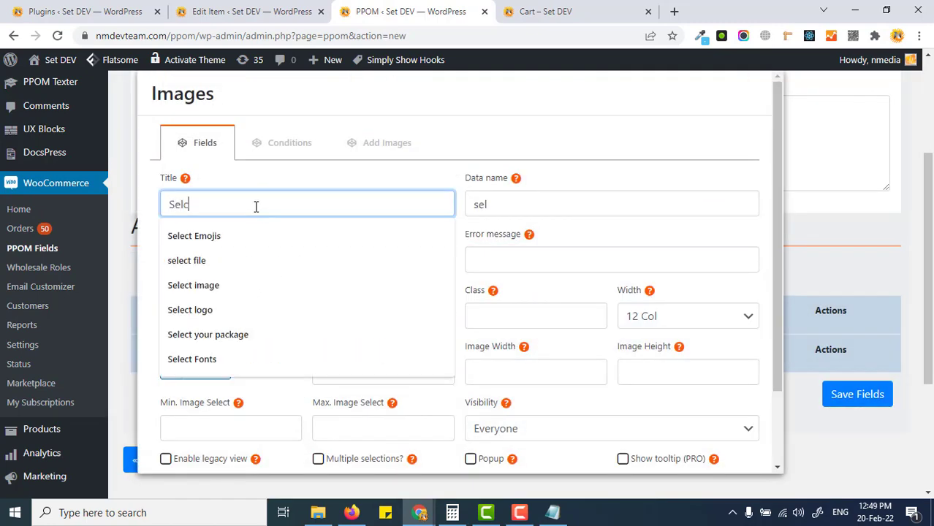
pyautogui.write('ct Col')
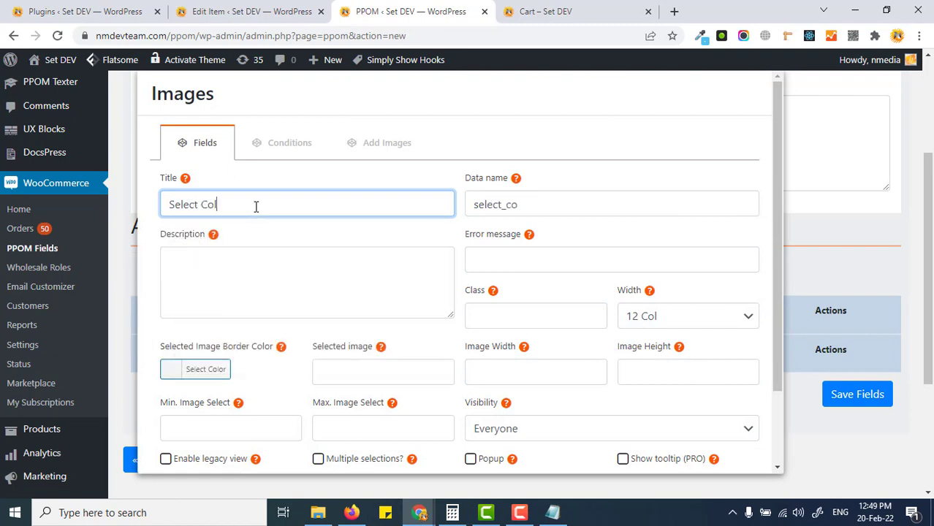
pyautogui.write('or')
# Attach brush-white.png and brush-black.png from the media library to the Select Color field.
pyautogui.click(380, 143)
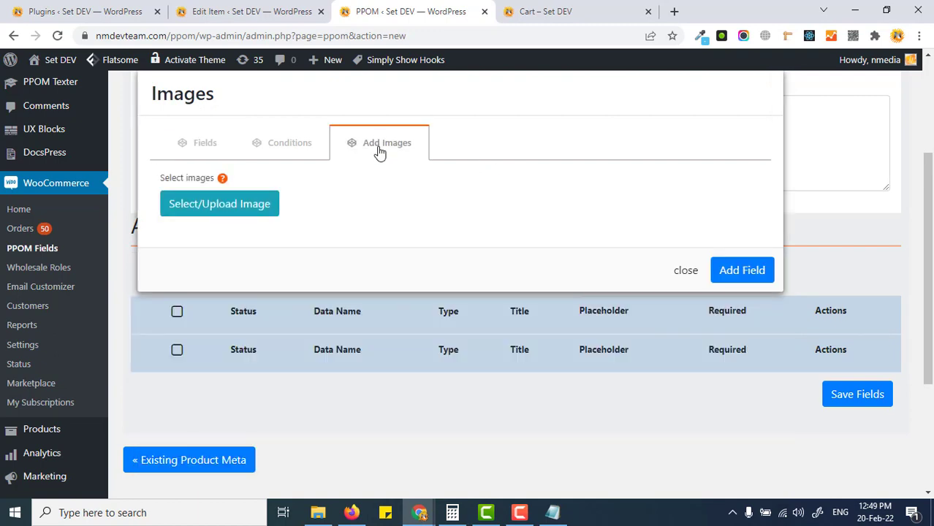
pyautogui.click(232, 202)
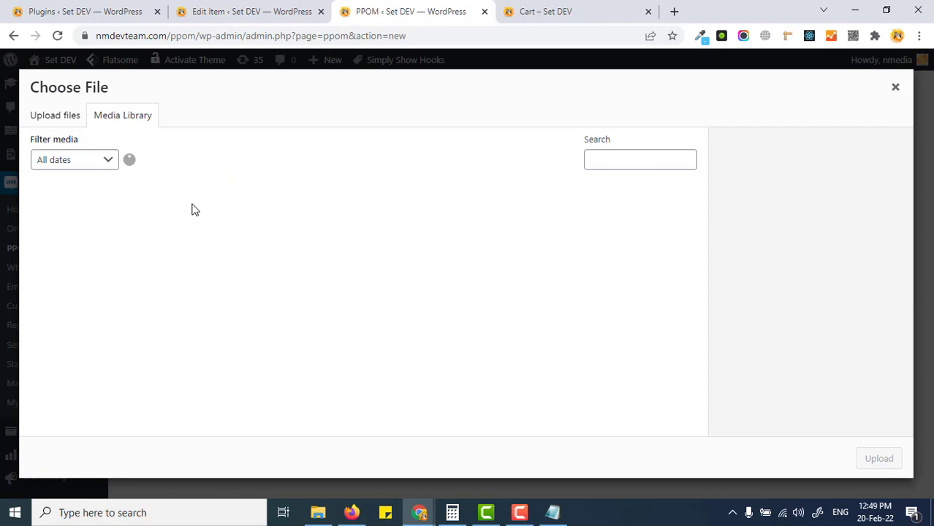
pyautogui.click(88, 234)
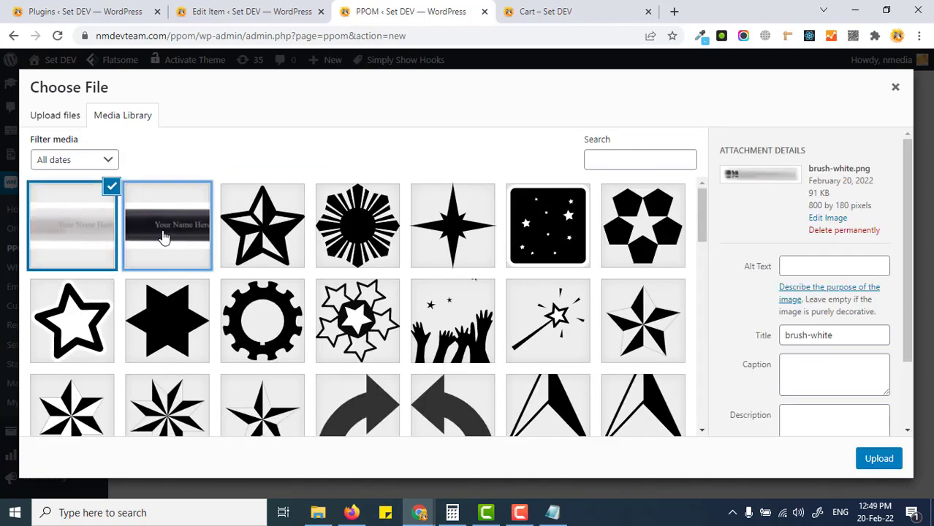
pyautogui.click(164, 236)
pyautogui.click(877, 459)
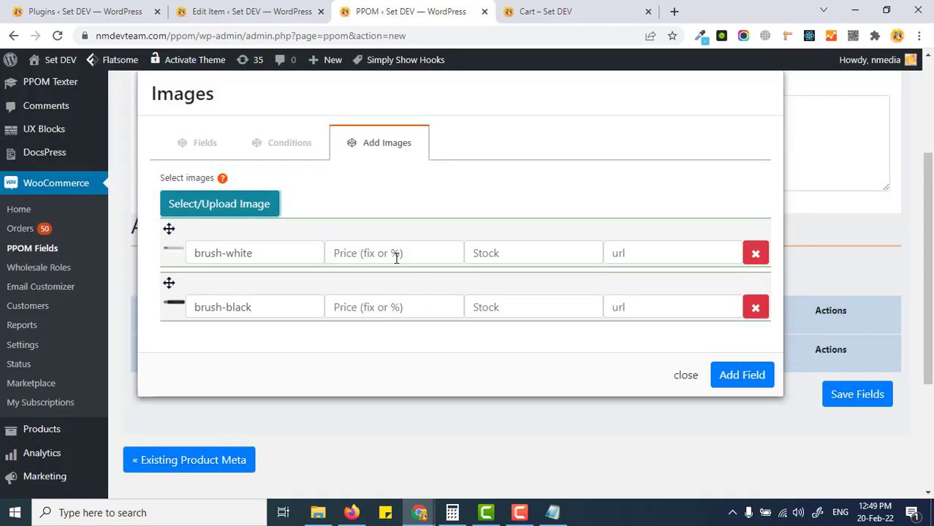
# Title the two brush images "White" and "Black", and save the Select Color field in the meta group.
pyautogui.tripleClick(280, 255)
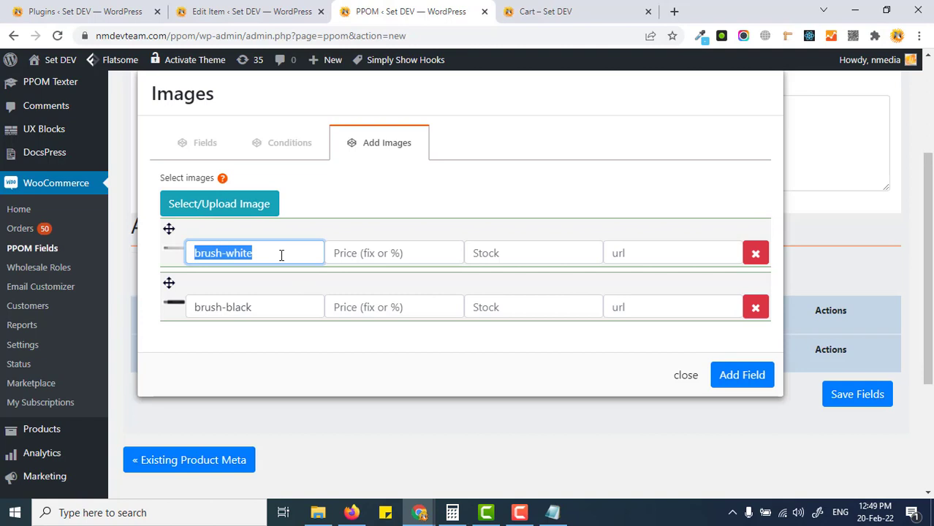
pyautogui.write('White')
pyautogui.doubleClick(292, 315)
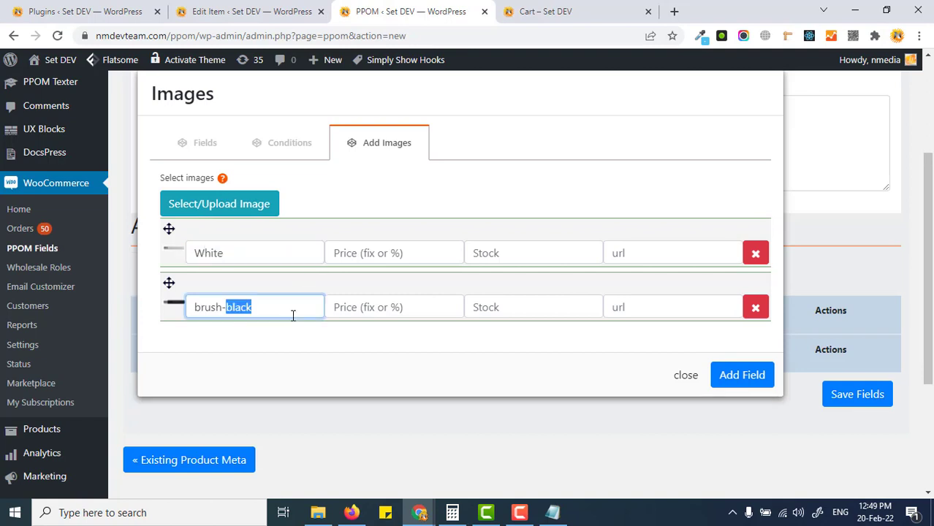
pyautogui.press('BackSpace')
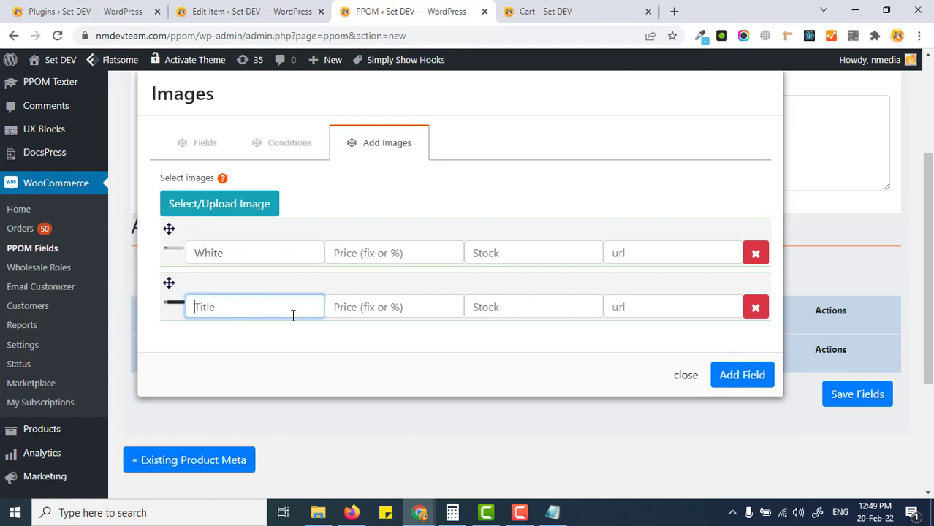
pyautogui.write('Black')
pyautogui.click(742, 375)
pyautogui.click(857, 439)
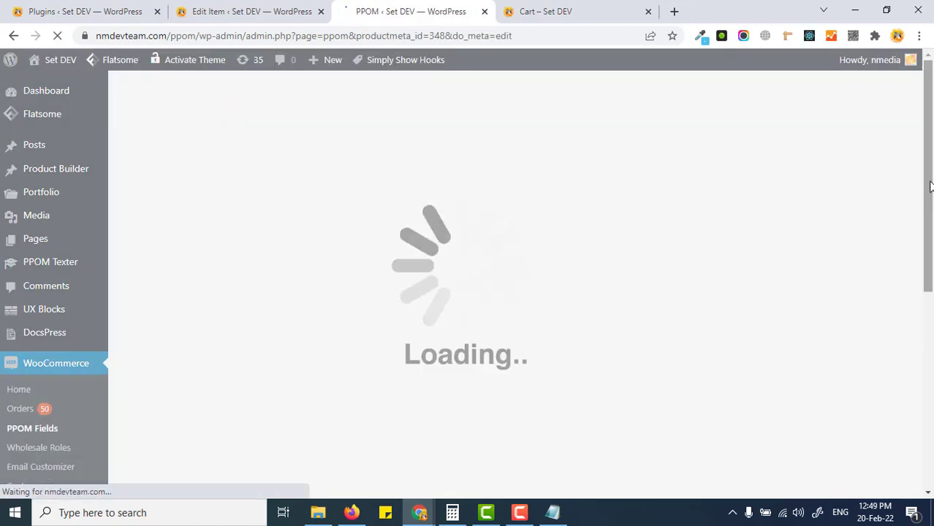
# Reopen the Select Color field's images and set the White image's Builder ID to 4993, copied from Notepad.
pyautogui.scroll(-3, 872, 314)
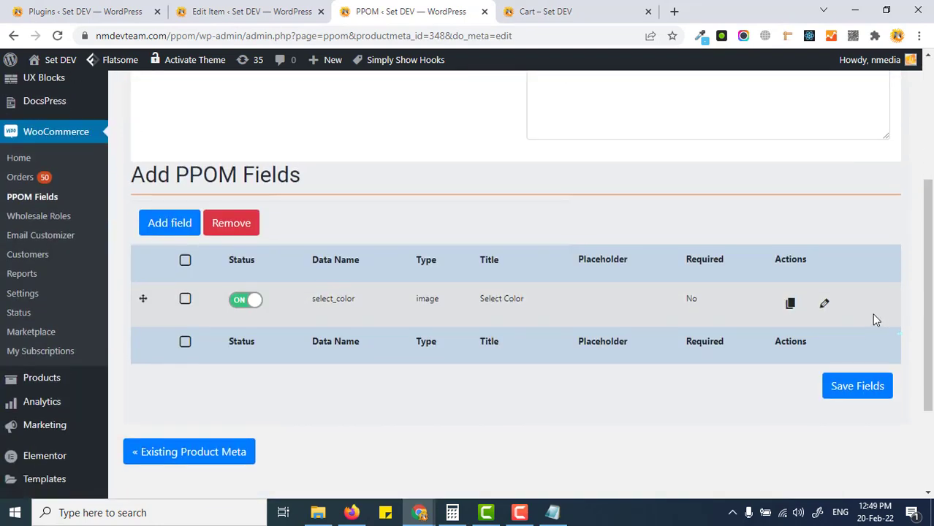
pyautogui.click(825, 305)
pyautogui.click(384, 144)
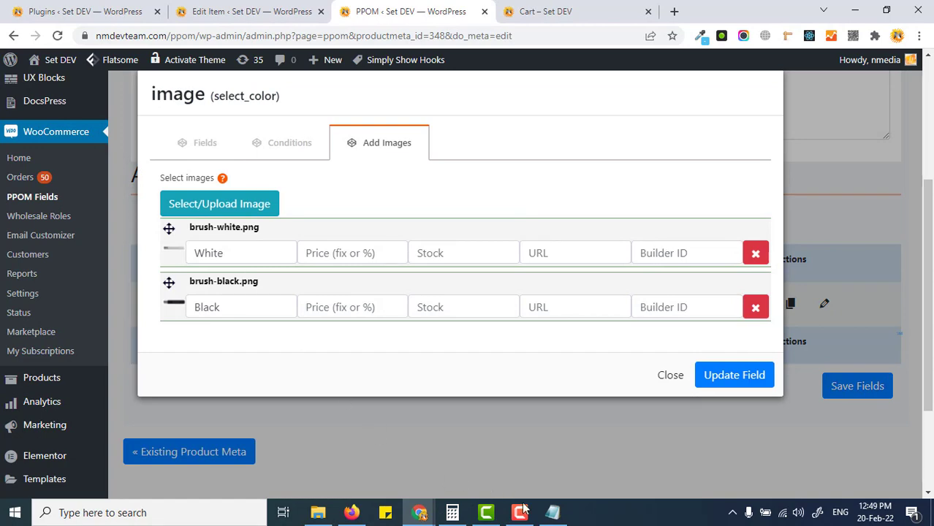
pyautogui.click(553, 513)
pyautogui.doubleClick(105, 139)
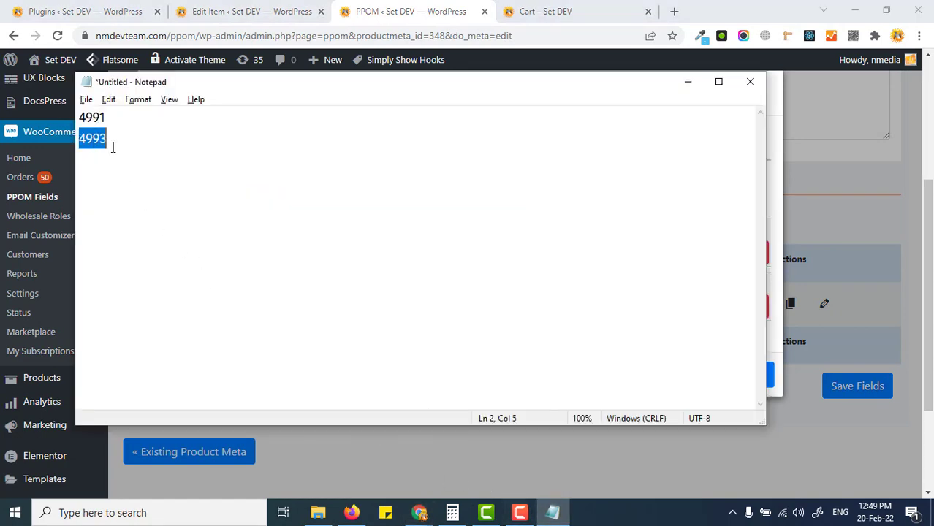
pyautogui.hotkey('ctrl', 'c')
pyautogui.hotkey('alt', 'Tab')
pyautogui.click(680, 254)
pyautogui.hotkey('ctrl', 'v')
# Set the Black image's Builder ID to 4991, copied from Notepad.
pyautogui.hotkey('alt', 'Tab')
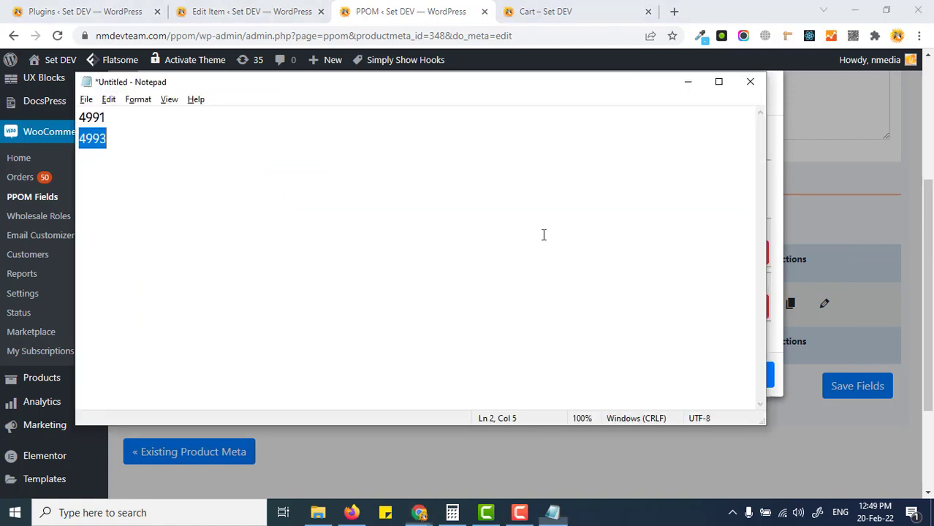
pyautogui.doubleClick(101, 116)
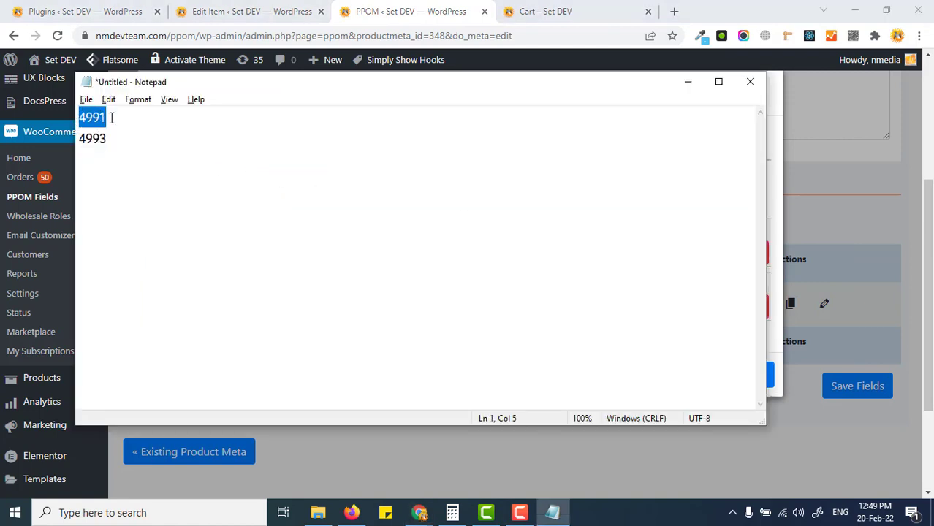
pyautogui.hotkey('ctrl', 'c')
pyautogui.hotkey('alt', 'Tab')
pyautogui.click(638, 307)
pyautogui.hotkey('ctrl', 'v')
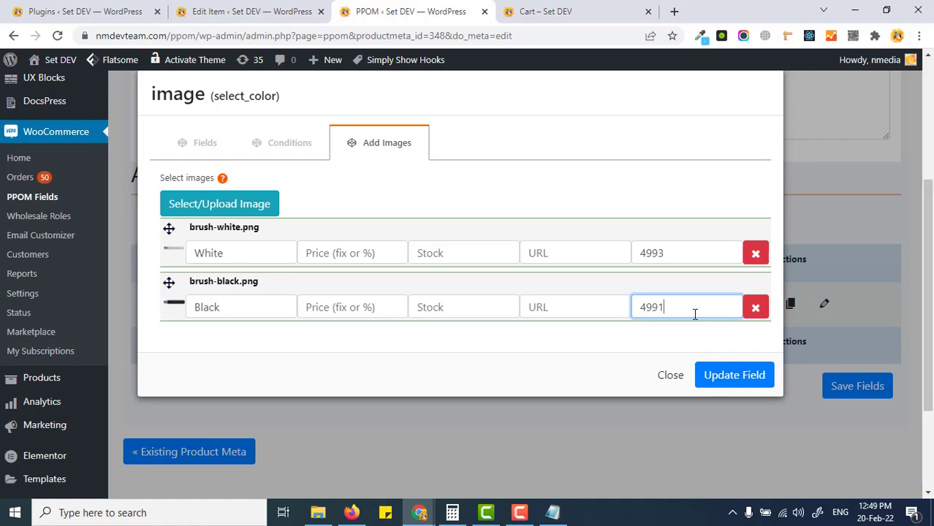
# Update the Select Color field with the Builder IDs and save the meta group's fields.
pyautogui.click(734, 375)
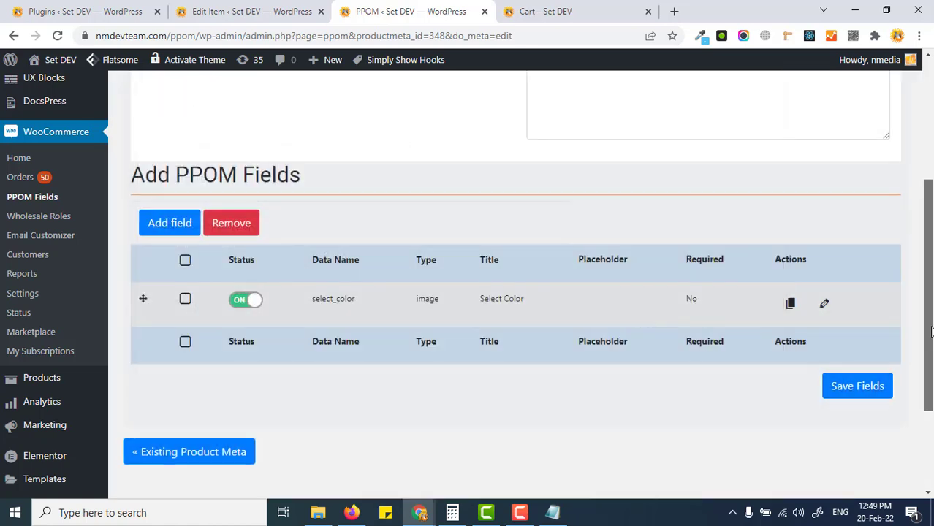
pyautogui.scroll(-1, 523, 247)
pyautogui.moveTo(930, 341); pyautogui.dragTo(930, 326)
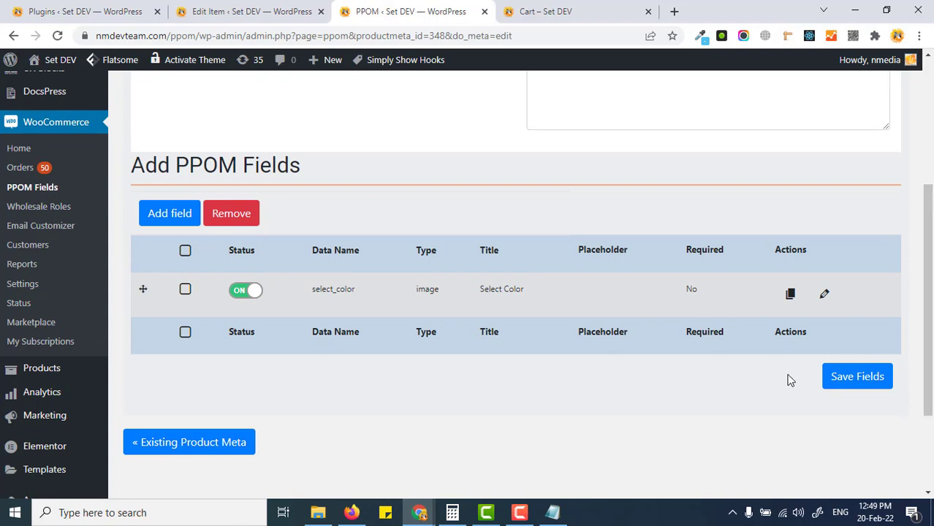
pyautogui.click(840, 377)
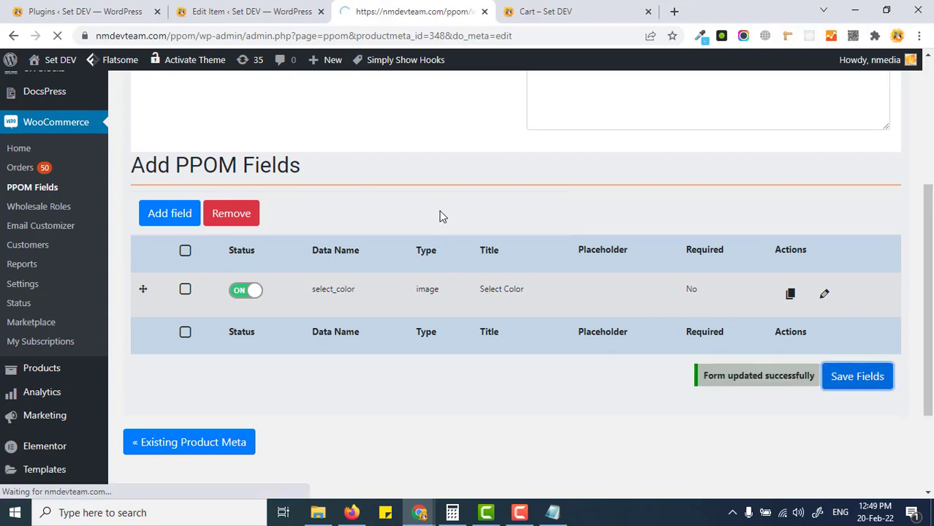
# Open the WooCommerce products list in a separate tab and locate the Product Customizer product.
pyautogui.scroll(-3, 202, 203)
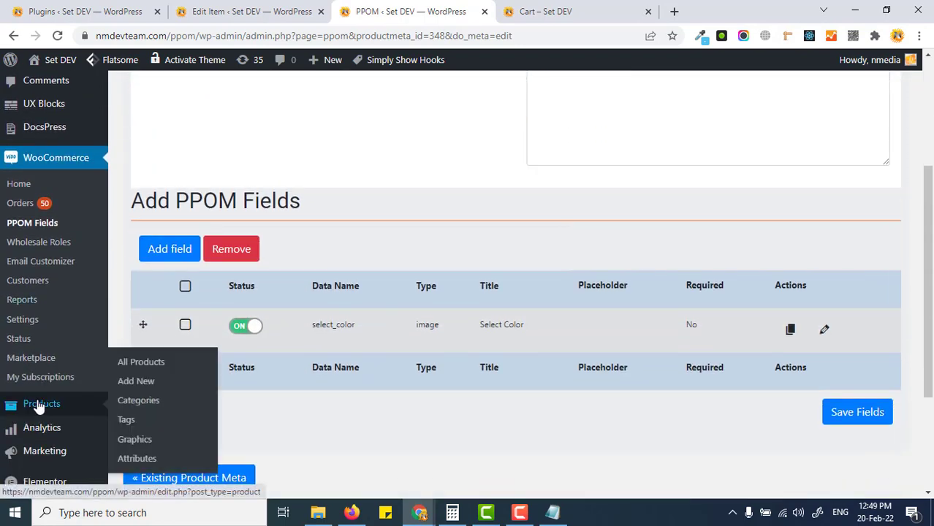
pyautogui.middleClick(38, 407)
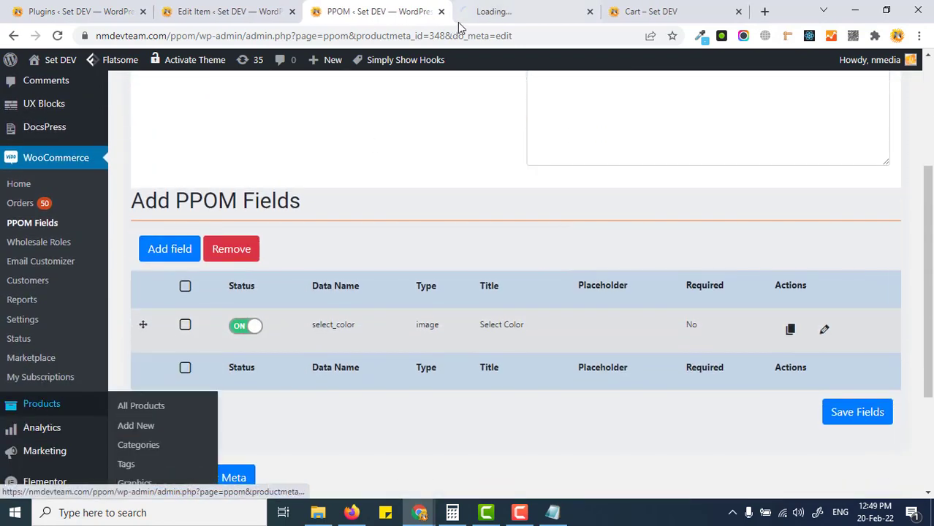
pyautogui.click(501, 11)
pyautogui.scroll(-1, 597, 194)
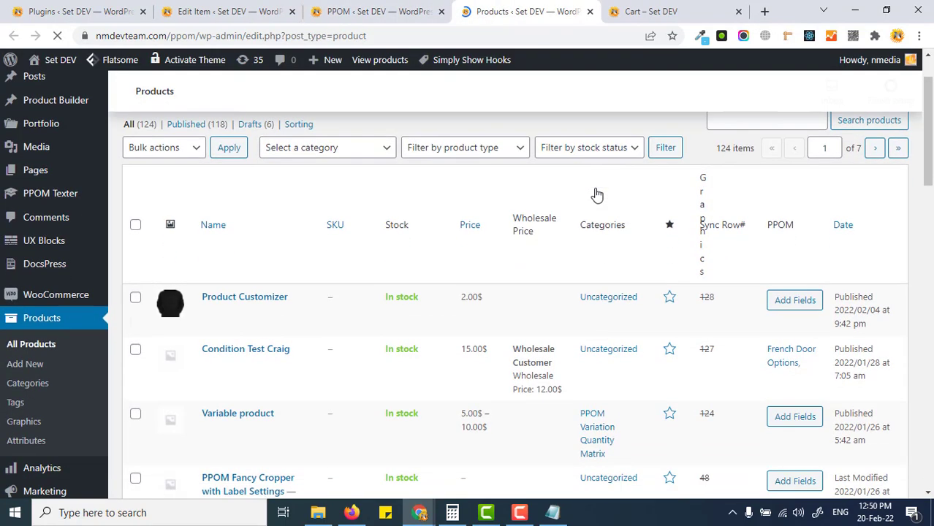
pyautogui.scroll(-4, 788, 270)
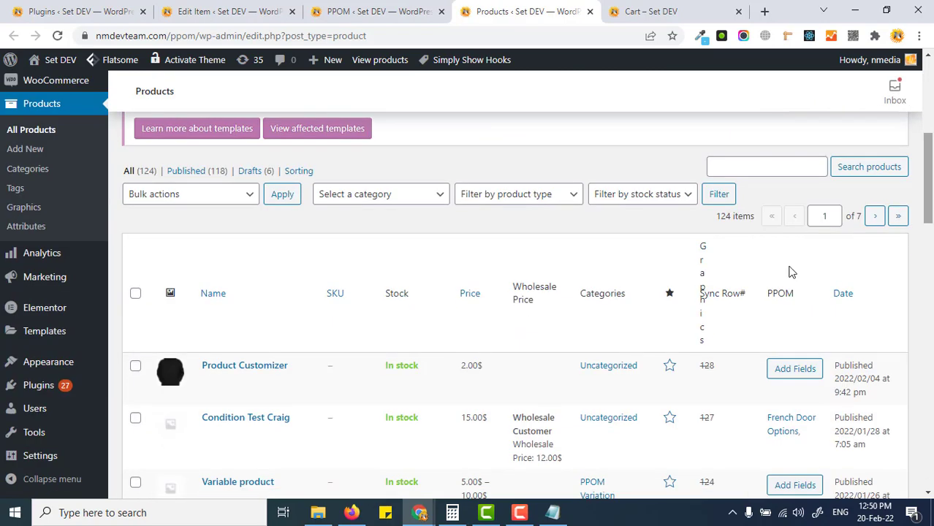
pyautogui.scroll(-2, 375, 278)
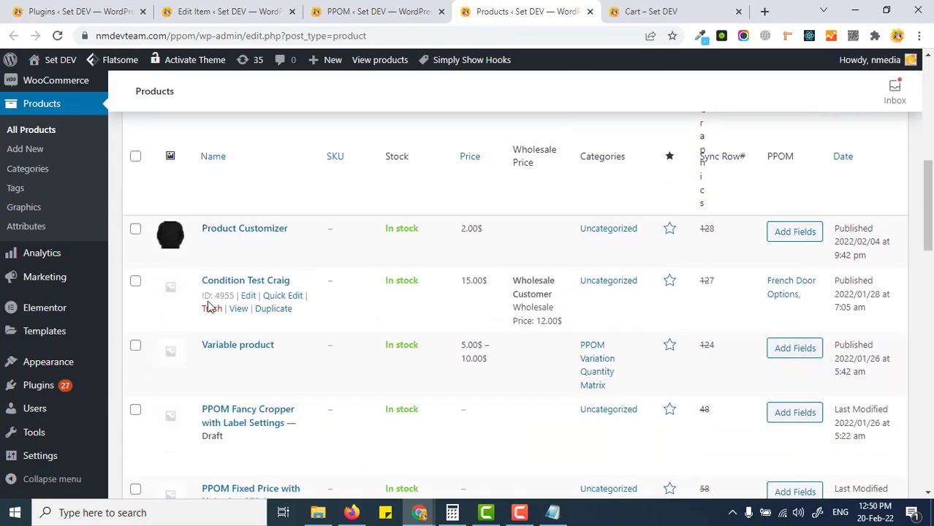
pyautogui.scroll(2, 220, 299)
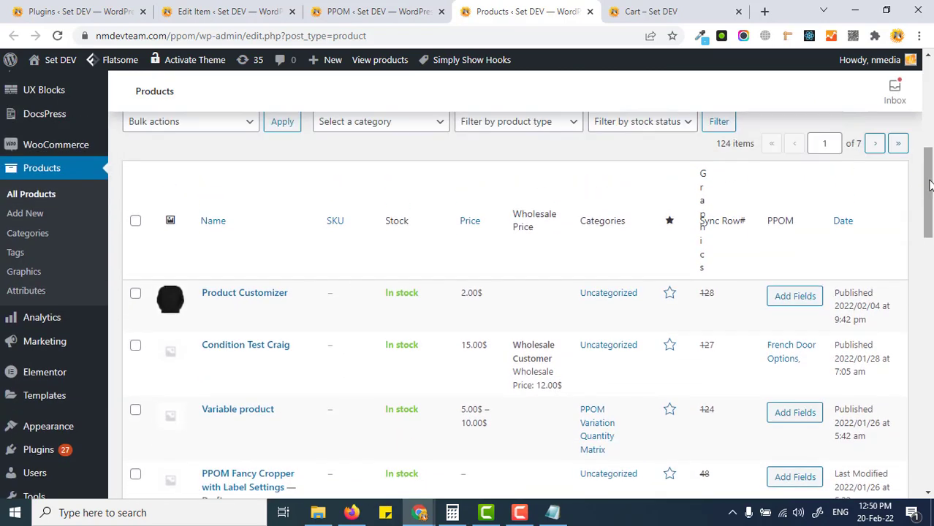
# Attach the My Brushes meta group to the Product Customizer product with a bulk action.
pyautogui.click(136, 296)
pyautogui.click(244, 123)
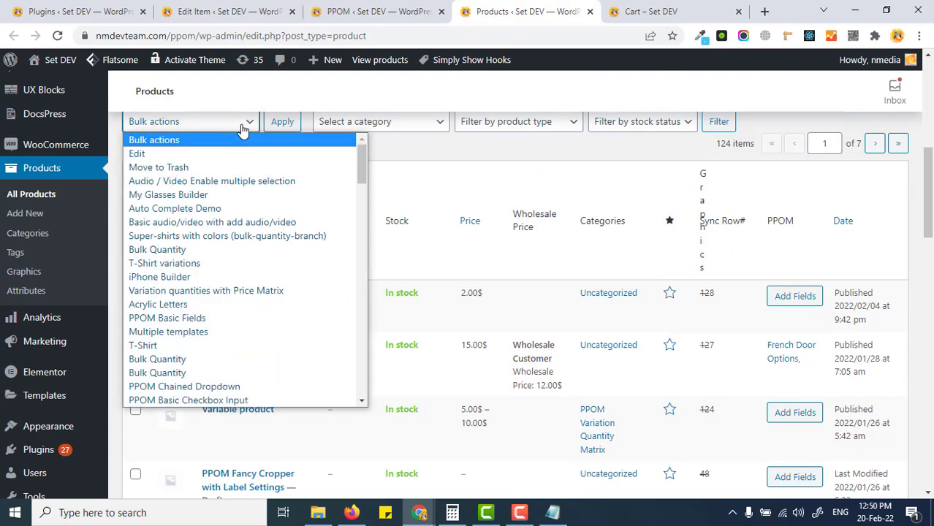
pyautogui.scroll(-10, 364, 167)
pyautogui.scroll(10, 241, 351)
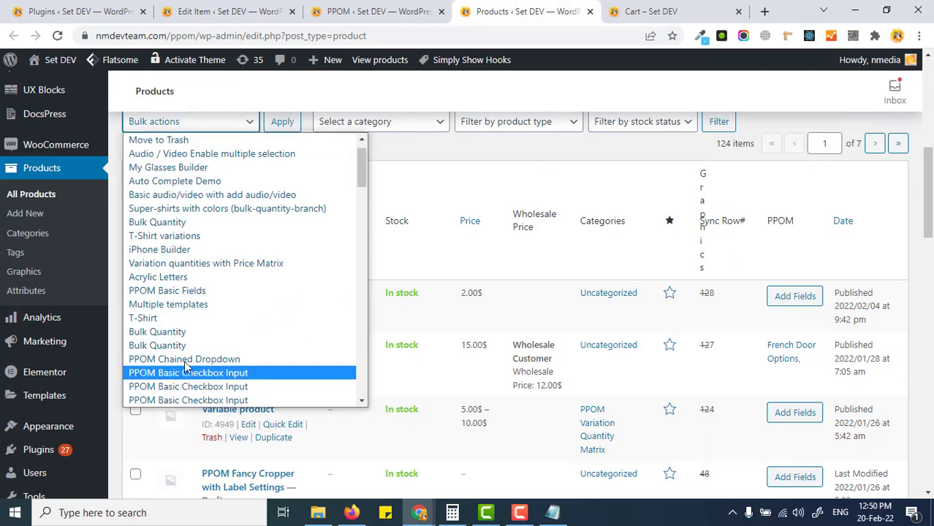
pyautogui.scroll(-6, 241, 221)
pyautogui.scroll(-5, 242, 329)
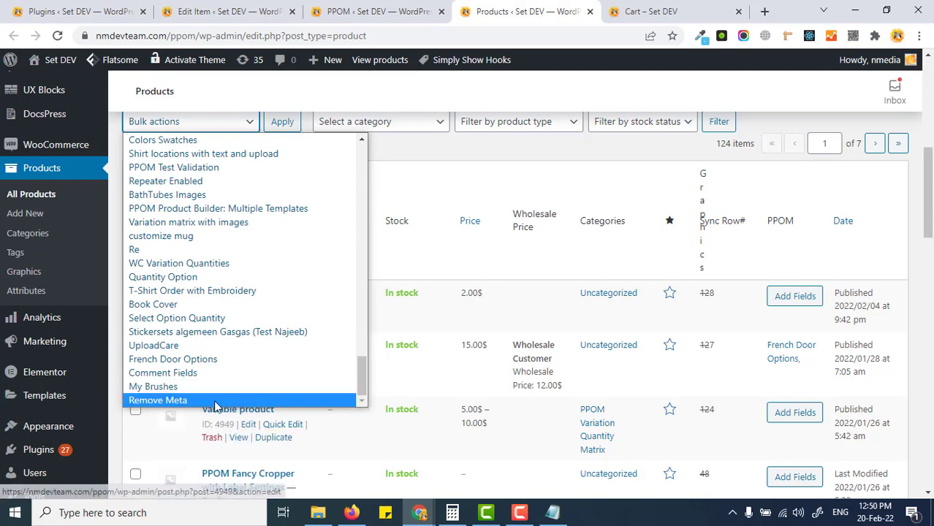
pyautogui.click(153, 384)
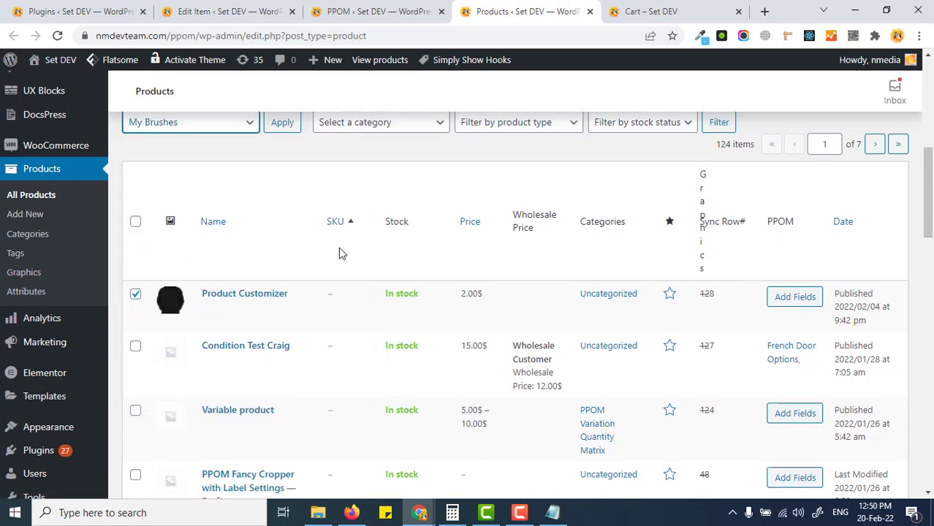
pyautogui.scroll(1, 314, 219)
pyautogui.click(294, 194)
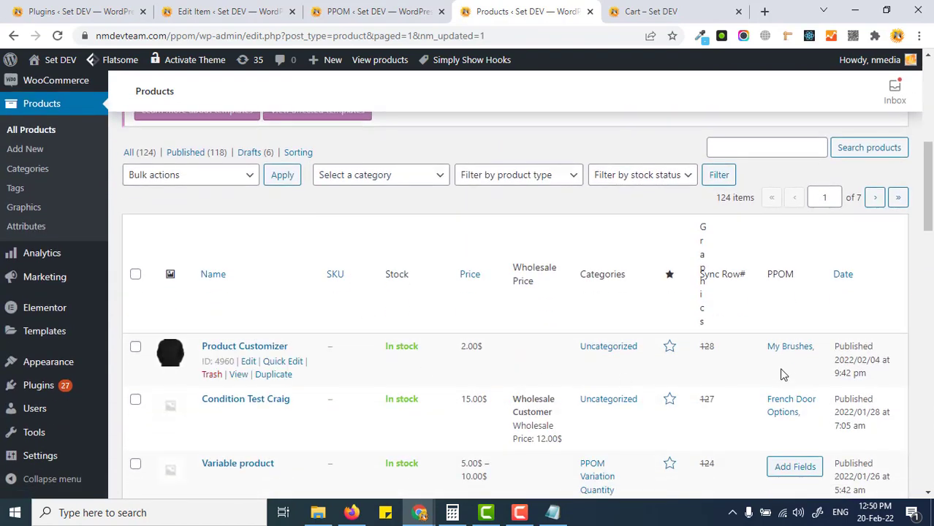
# View the Product Customizer page in its own tab and try the White and Black options under Select Color.
pyautogui.middleClick(238, 374)
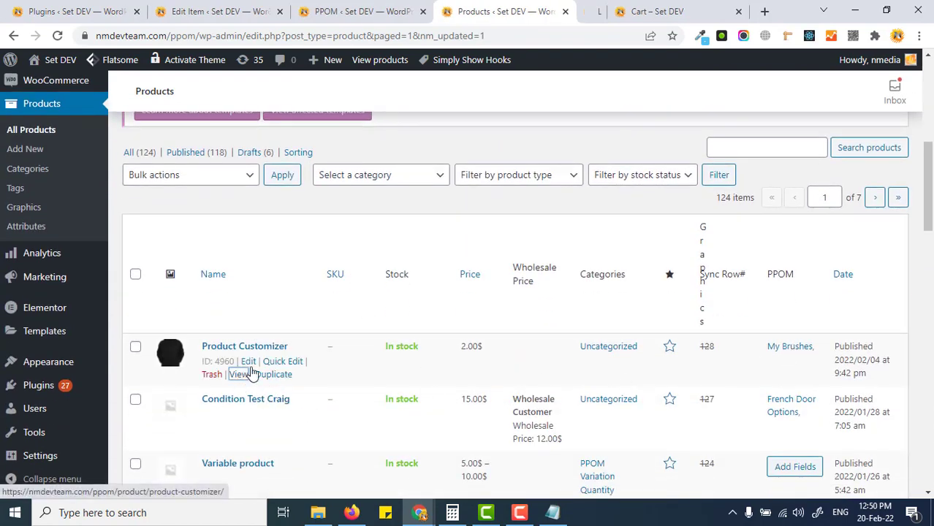
pyautogui.moveTo(567, 24); pyautogui.dragTo(611, 21)
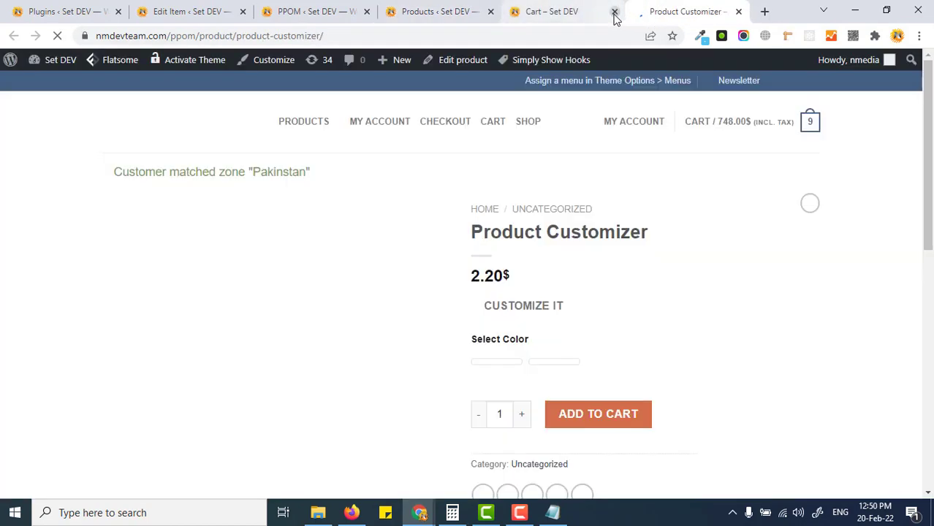
pyautogui.scroll(-2, 734, 219)
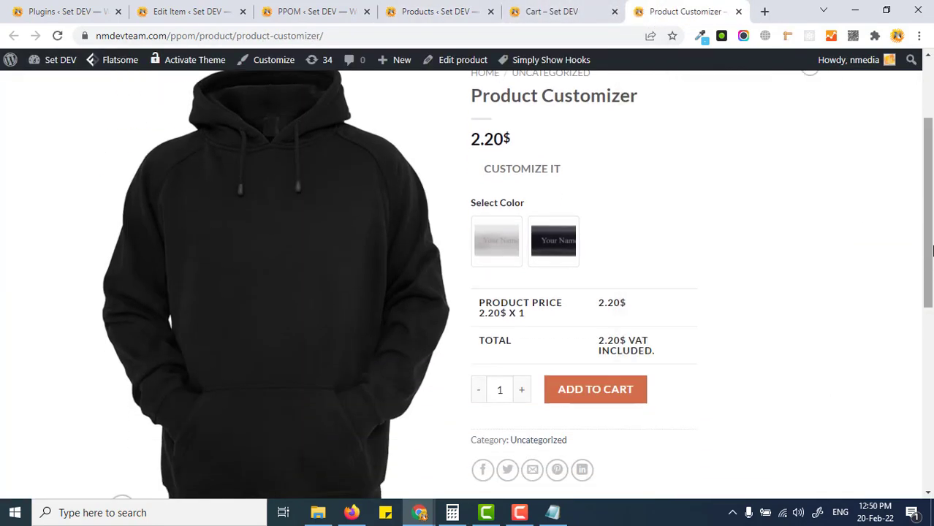
pyautogui.click(498, 245)
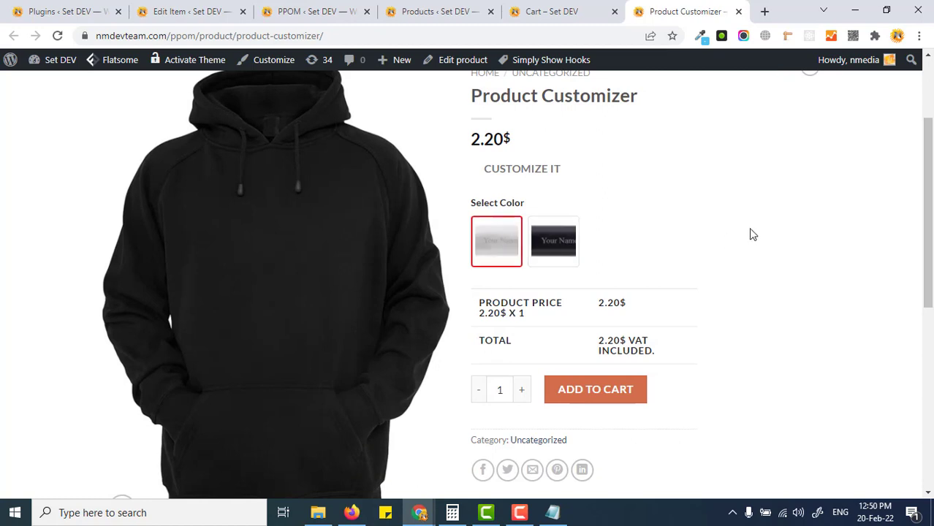
pyautogui.click(554, 241)
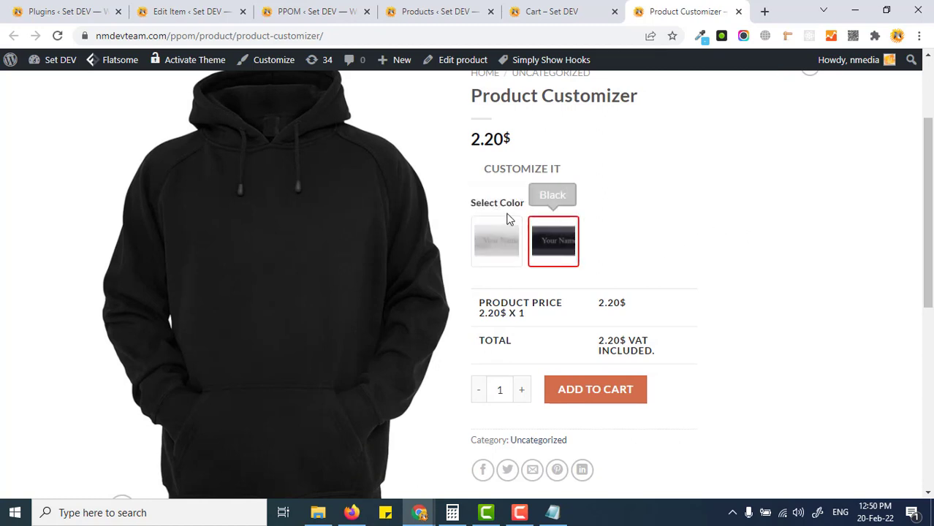
# Return to the PPOM meta group and add a Product Builder field titled "Black Brush".
pyautogui.click(547, 15)
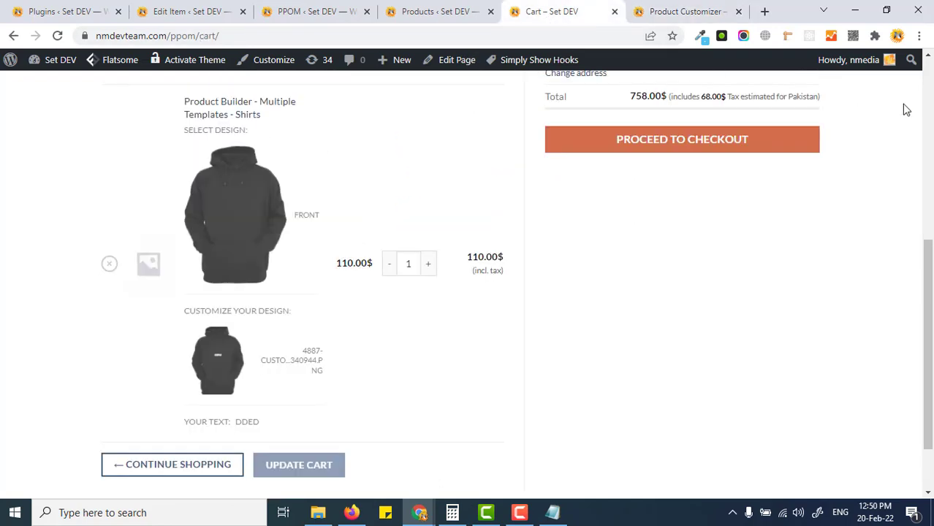
pyautogui.click(443, 13)
pyautogui.click(306, 13)
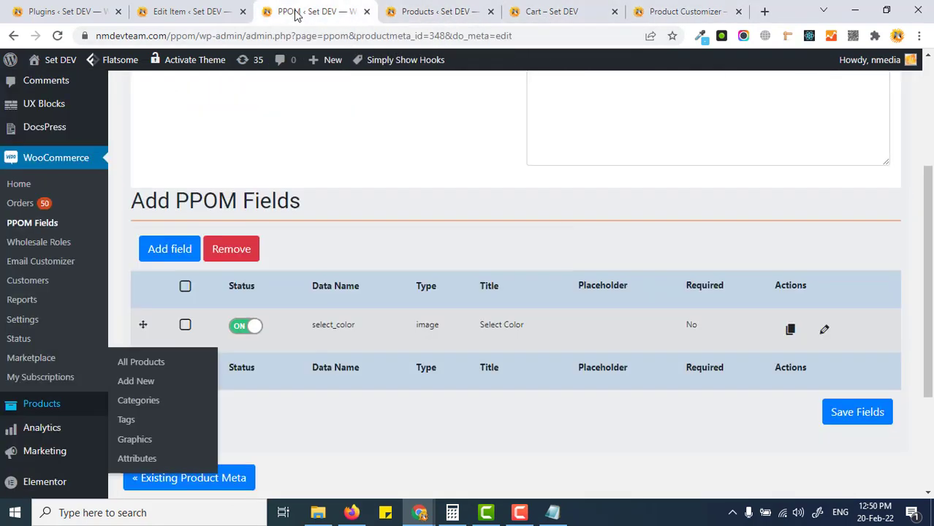
pyautogui.scroll(-1, 292, 219)
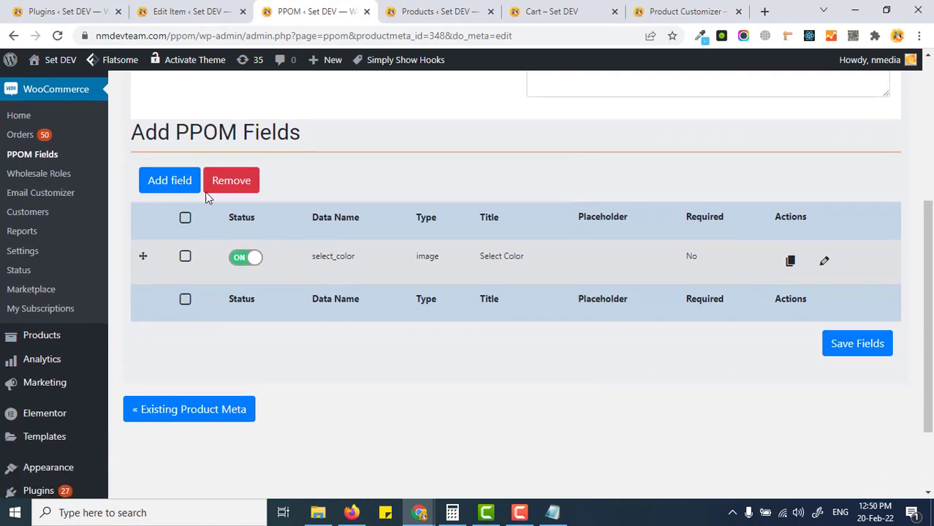
pyautogui.click(169, 180)
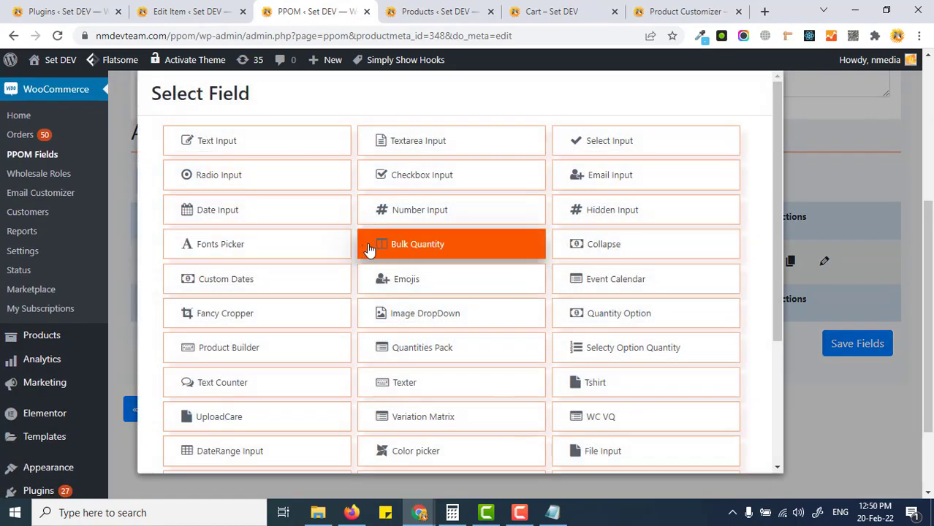
pyautogui.scroll(-2, 369, 250)
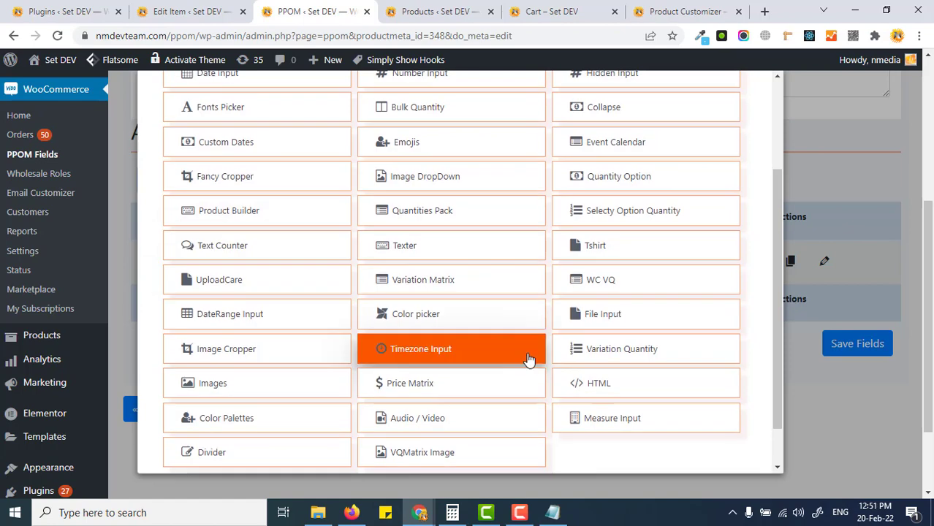
pyautogui.click(307, 219)
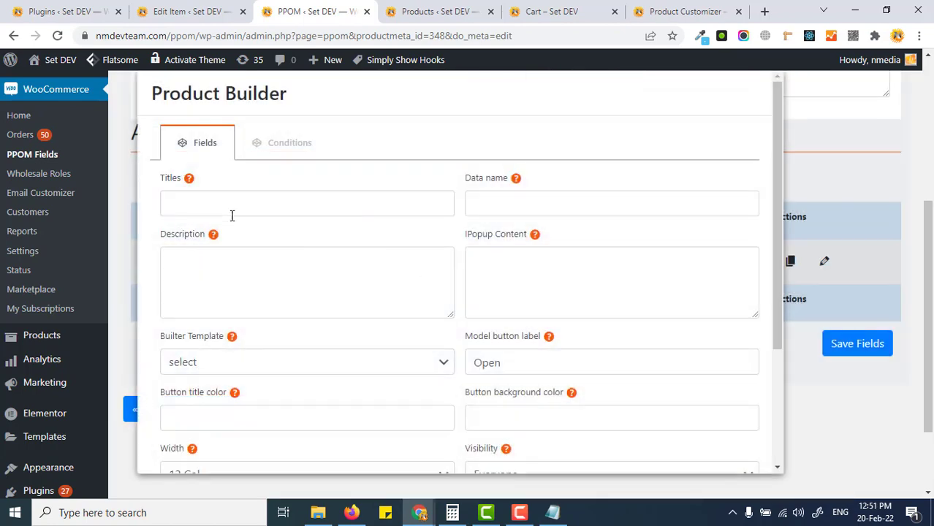
pyautogui.click(233, 210)
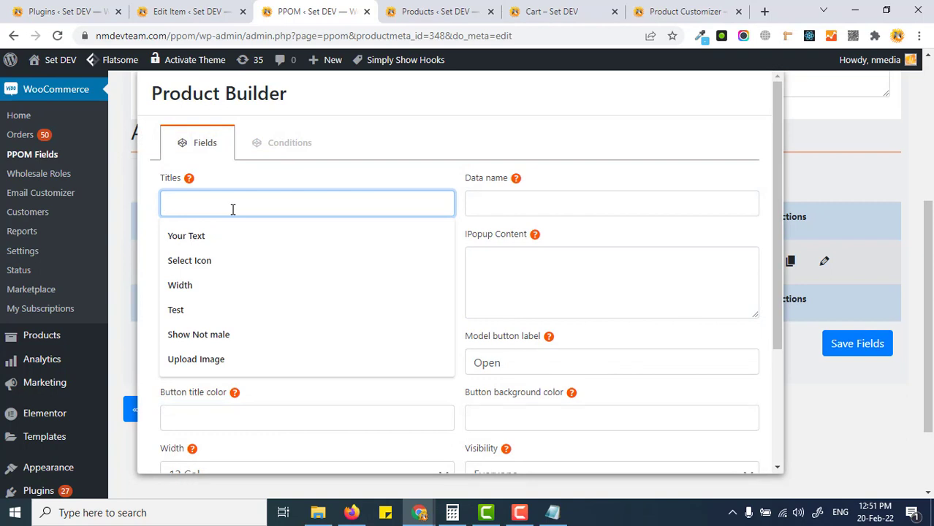
pyautogui.write('W')
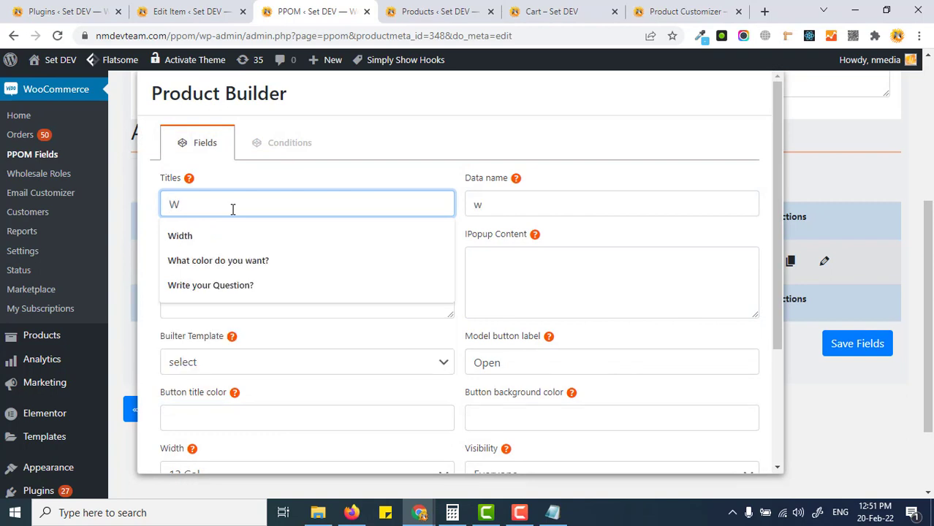
pyautogui.press('BackSpace')
pyautogui.write('Black Brush')
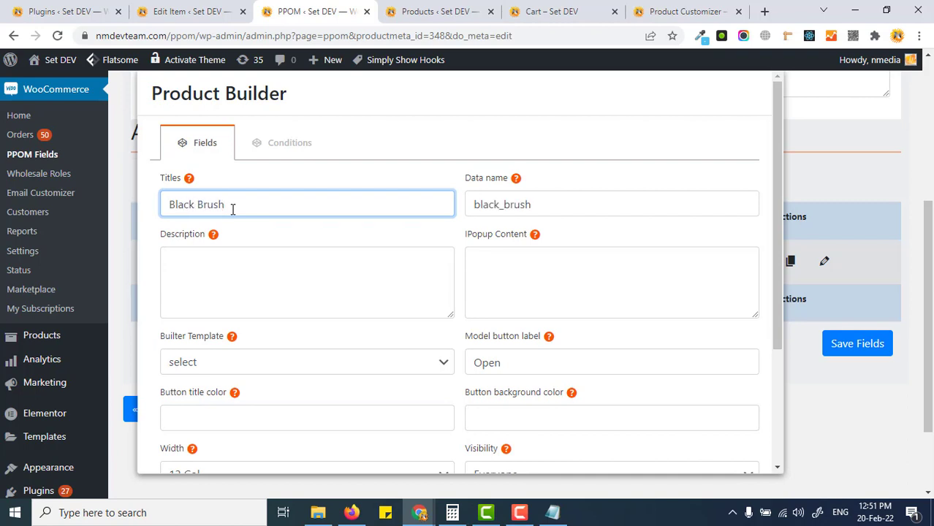
# Assign the Black Brush builder template to the Black Brush field and update the field.
pyautogui.scroll(-2, 249, 249)
pyautogui.click(259, 227)
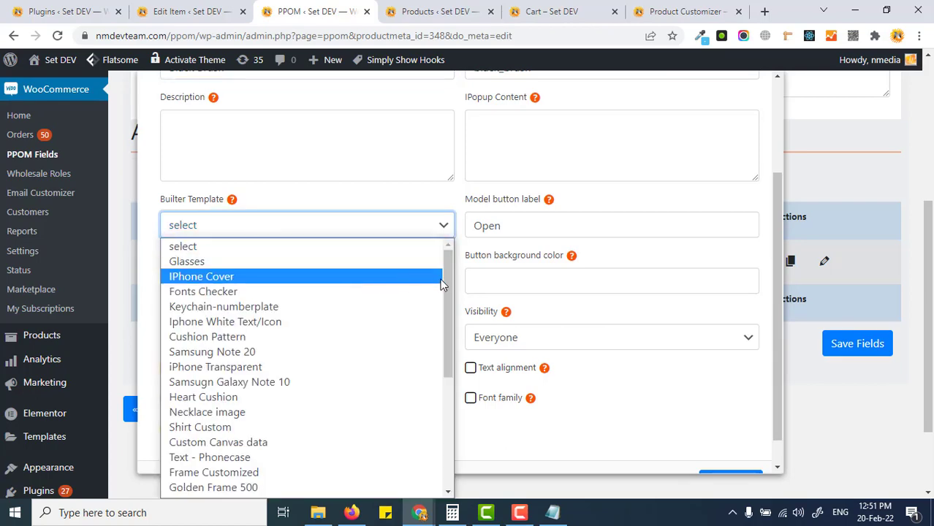
pyautogui.moveTo(450, 277)
pyautogui.mouseDown()
pyautogui.moveTo(465, 444)
pyautogui.moveTo(450, 293)
pyautogui.mouseUp()
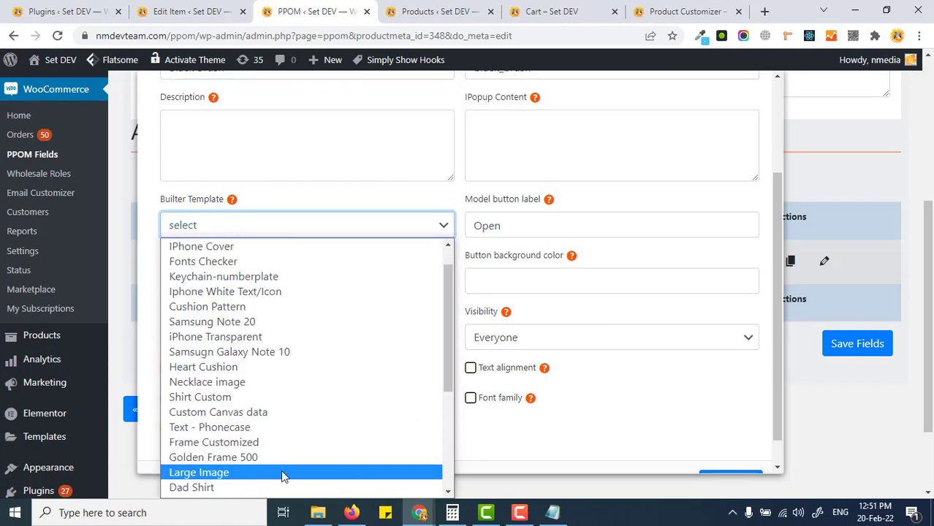
pyautogui.scroll(-3, 307, 439)
pyautogui.click(249, 476)
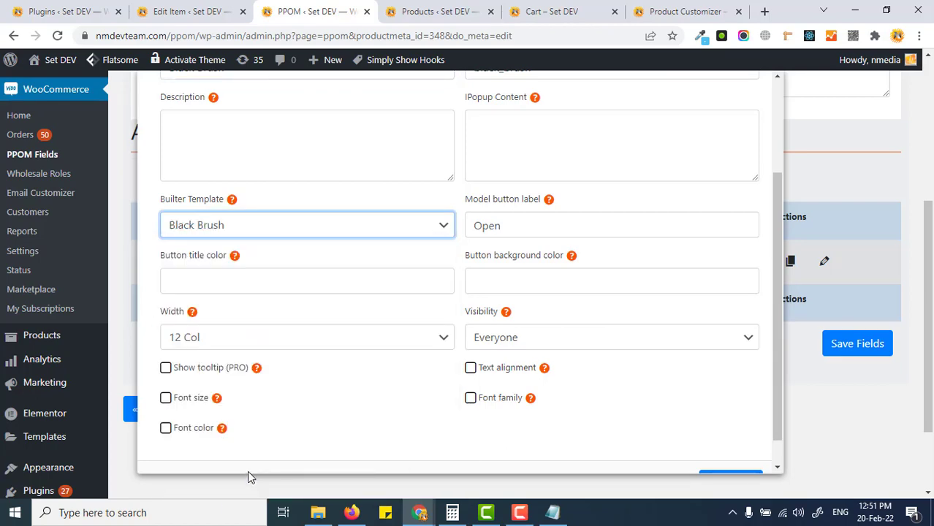
pyautogui.scroll(-1, 731, 424)
pyautogui.click(745, 443)
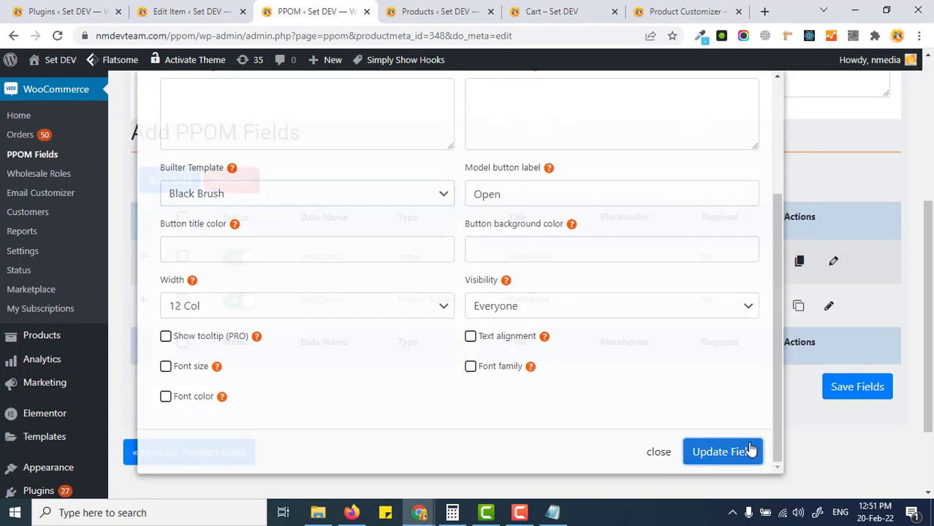
# Add a second Product Builder field titled "White Brush".
pyautogui.click(179, 184)
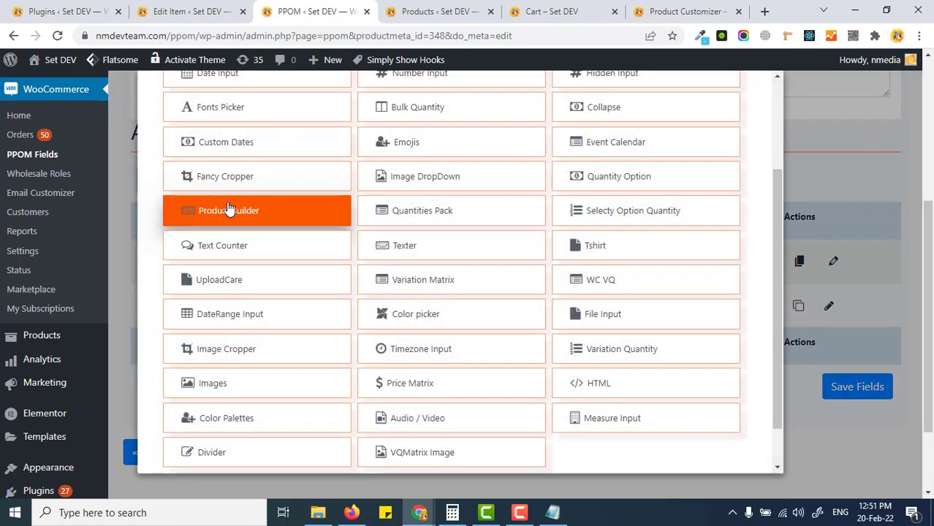
pyautogui.click(222, 209)
pyautogui.click(215, 206)
pyautogui.write('White Brush')
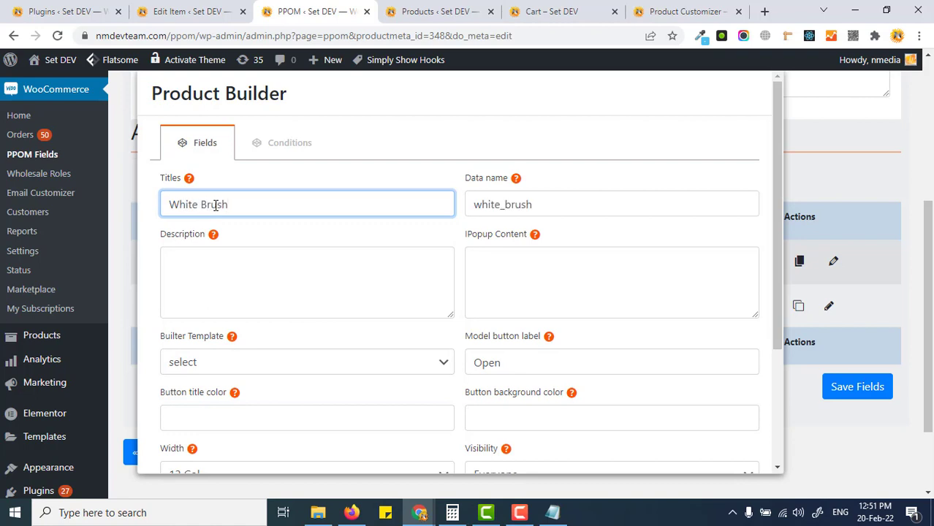
# Assign the White Brush builder template to the White Brush field and update the field.
pyautogui.scroll(-1, 234, 305)
pyautogui.click(234, 293)
pyautogui.scroll(-2, 234, 245)
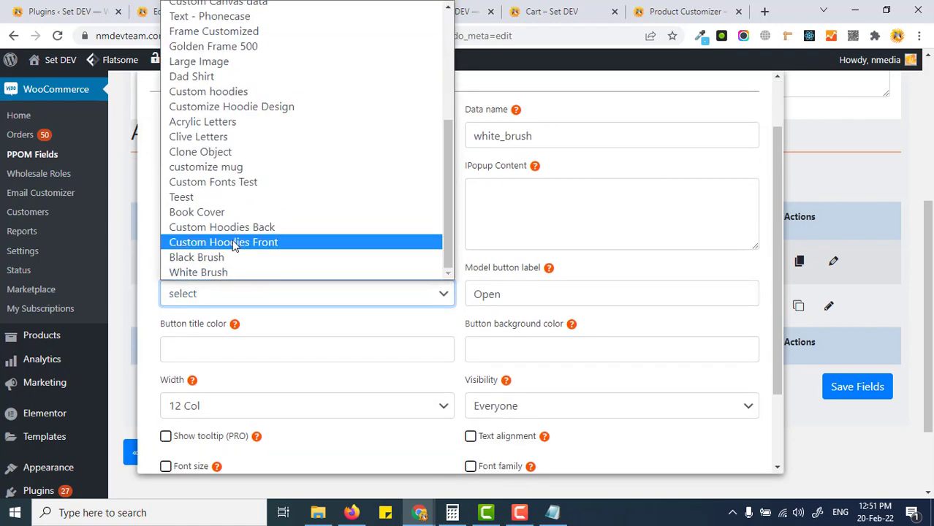
pyautogui.click(232, 272)
pyautogui.scroll(-3, 611, 340)
pyautogui.click(724, 452)
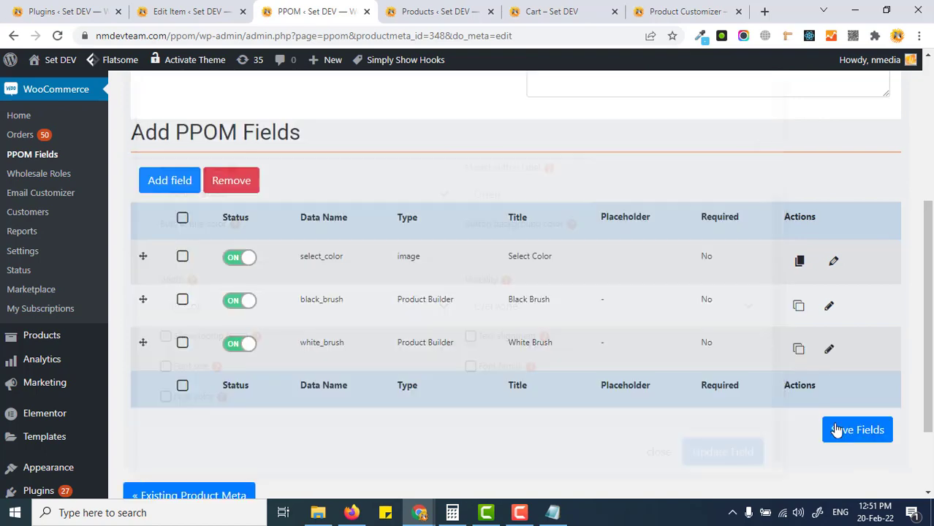
# Save the meta group's fields and reload the Product Customizer product page.
pyautogui.click(865, 429)
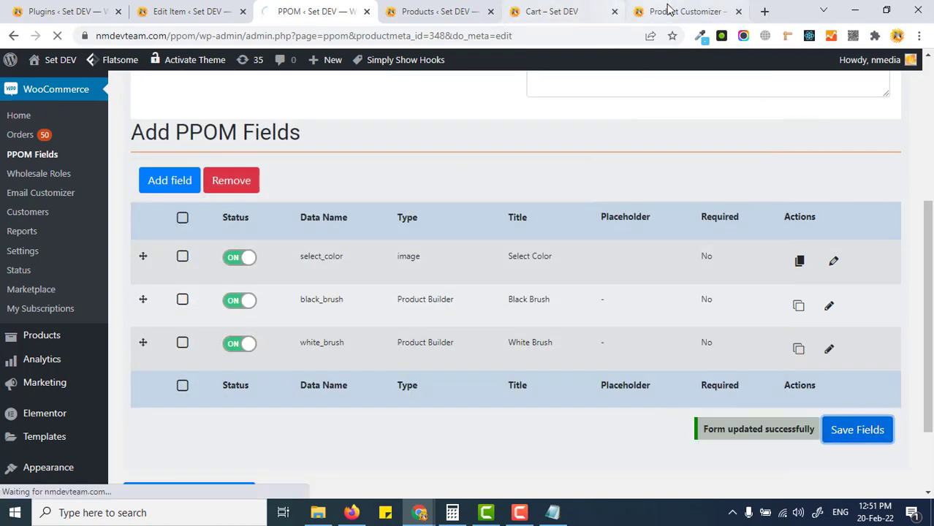
pyautogui.click(658, 11)
pyautogui.click(57, 35)
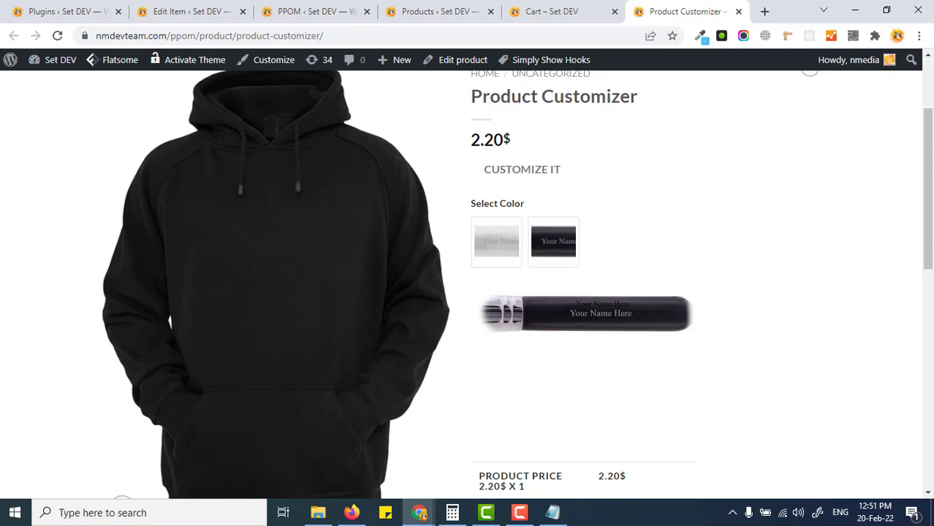
# Switch the Select Color option between White and Black to compare the brush builder previews, finishing on Black.
pyautogui.click(497, 238)
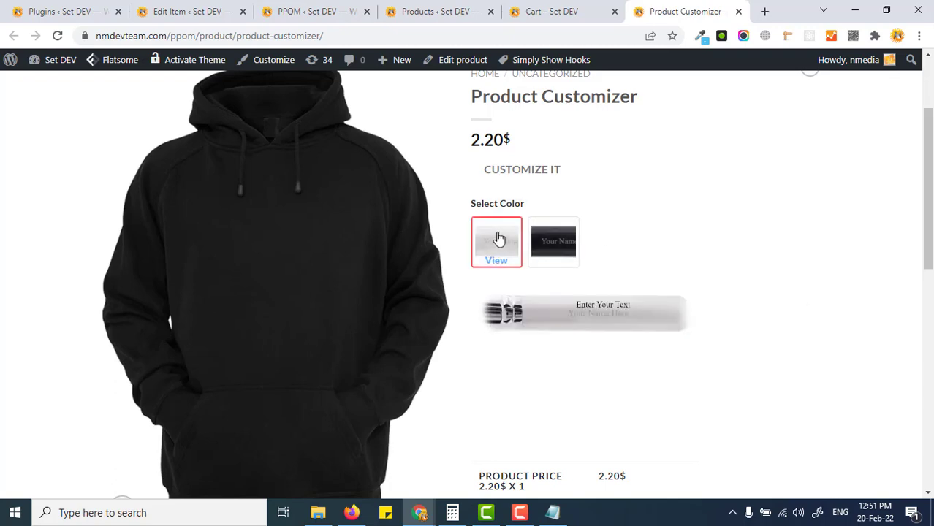
pyautogui.click(559, 241)
pyautogui.scroll(-1, 788, 292)
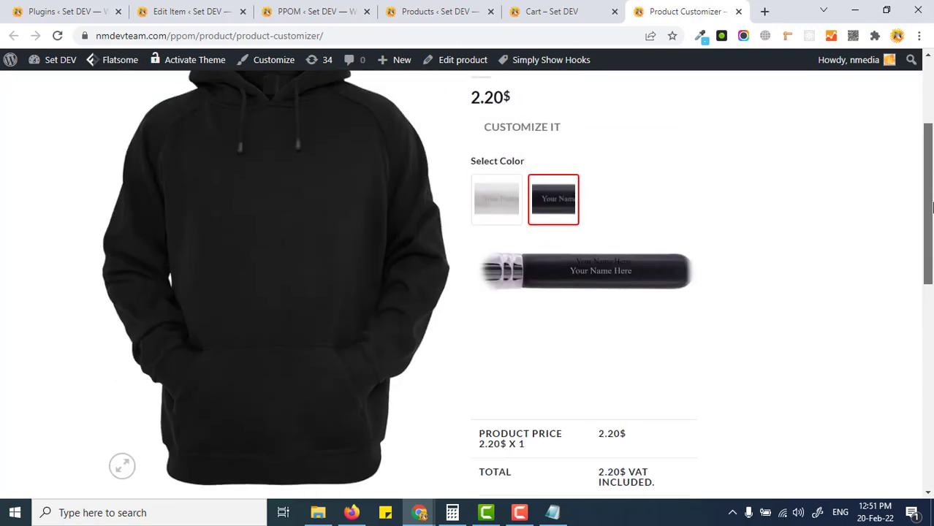
pyautogui.click(510, 195)
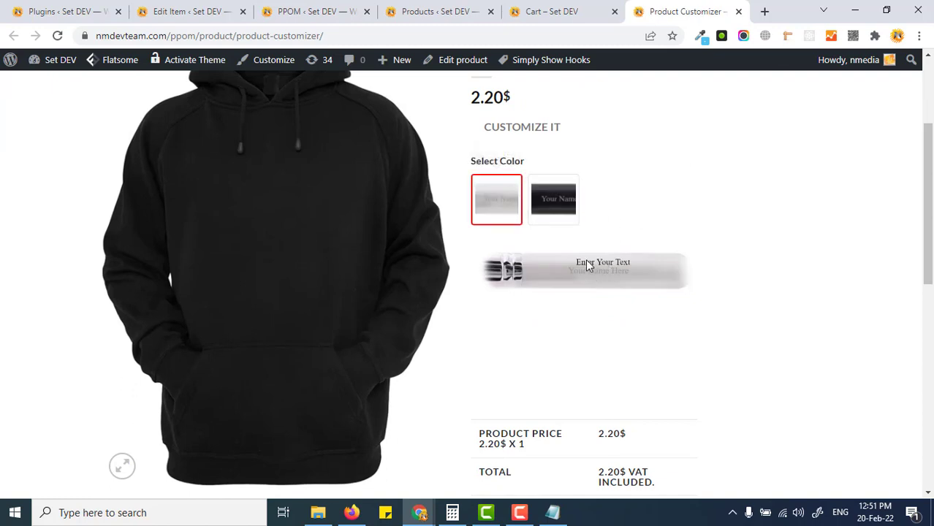
pyautogui.click(552, 199)
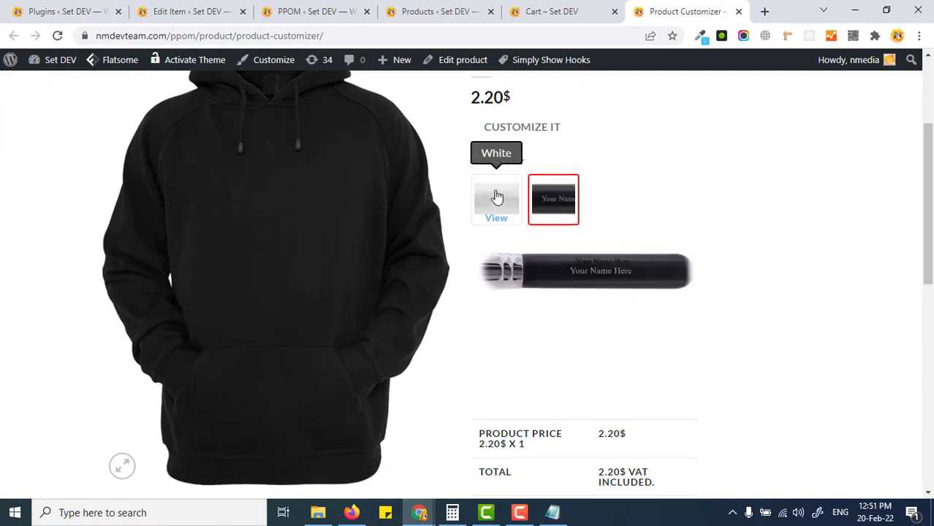
pyautogui.click(497, 197)
pyautogui.click(559, 202)
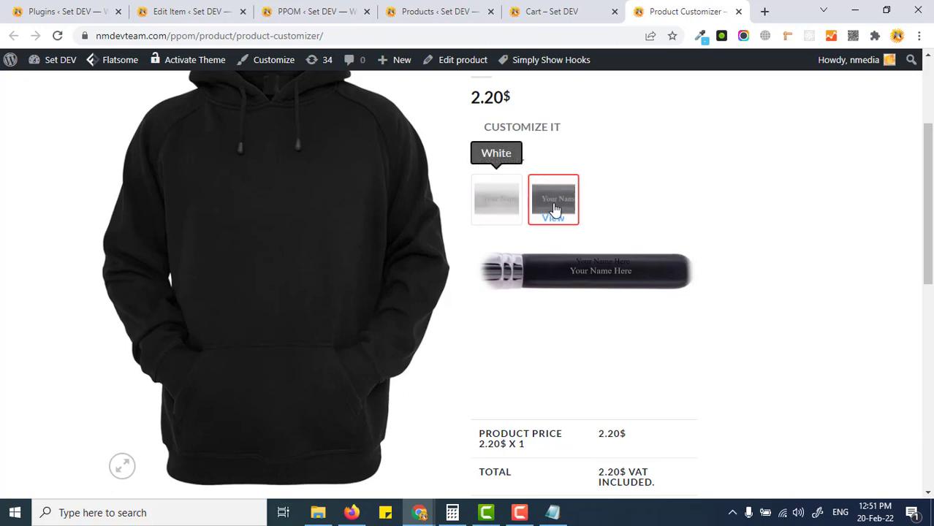
pyautogui.moveTo(932, 242); pyautogui.dragTo(932, 215)
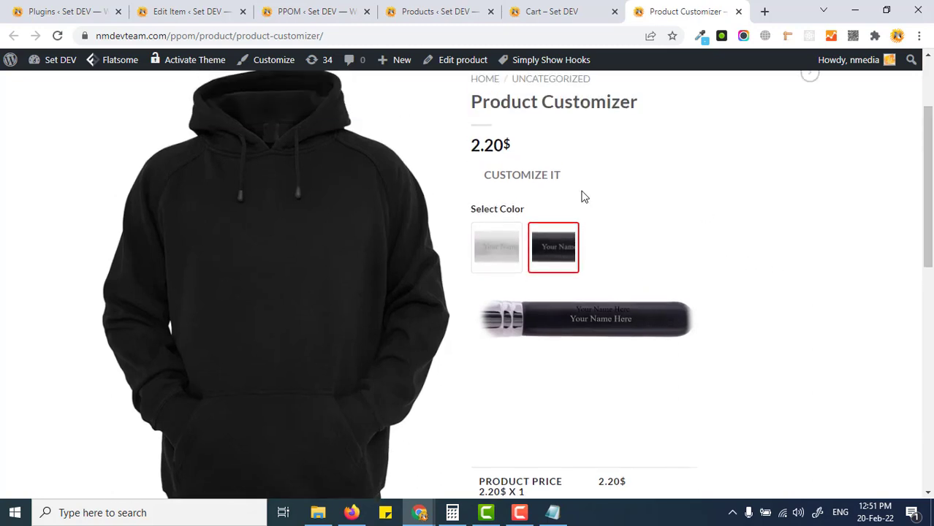
# Replace the Product Customizer product's main image with the black brush image from the media library and update the product.
pyautogui.click(569, 19)
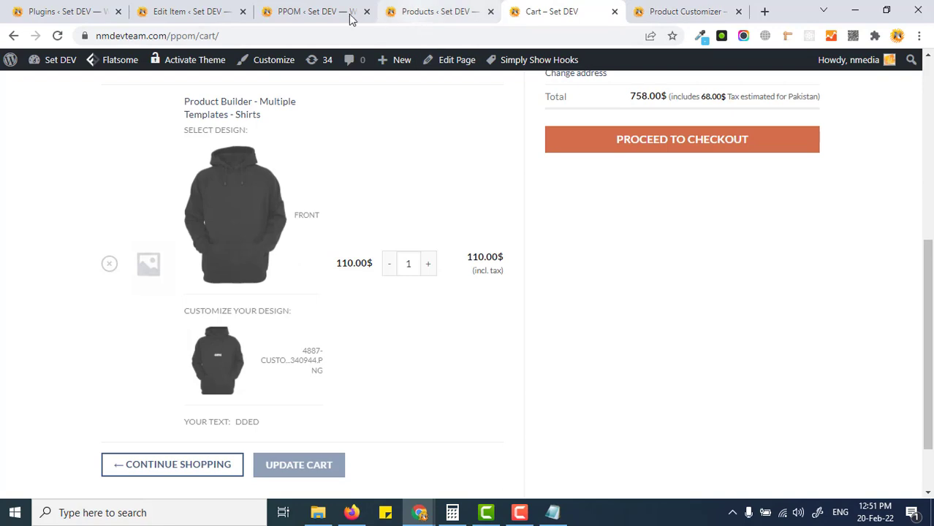
pyautogui.click(447, 18)
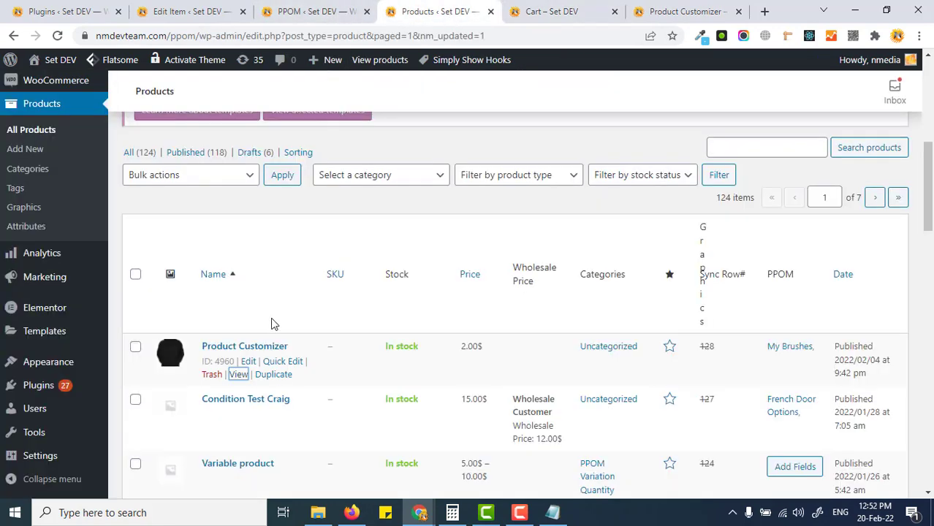
pyautogui.click(232, 347)
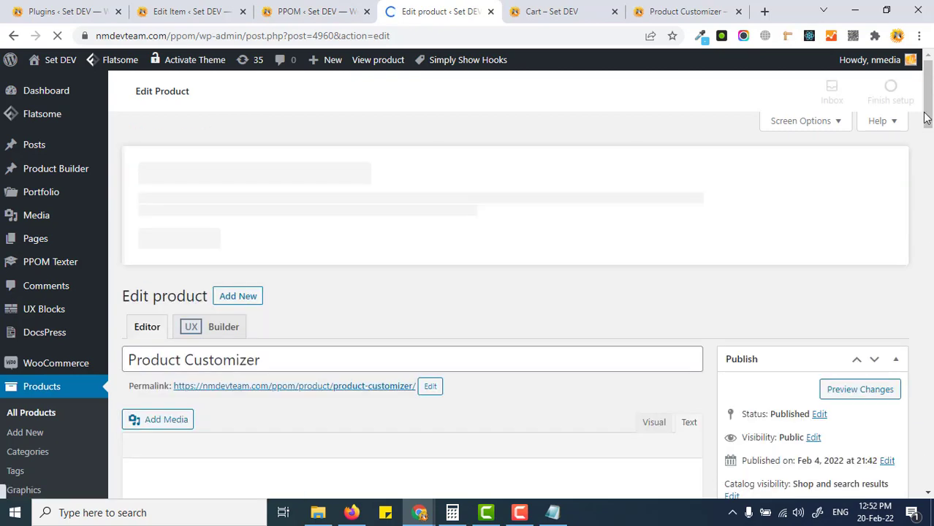
pyautogui.scroll(-10, 858, 378)
pyautogui.click(858, 377)
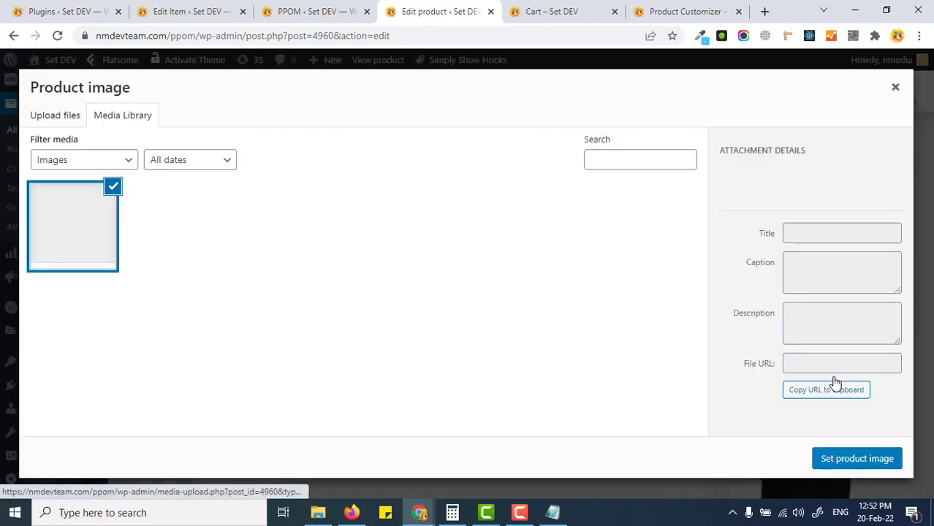
pyautogui.click(152, 232)
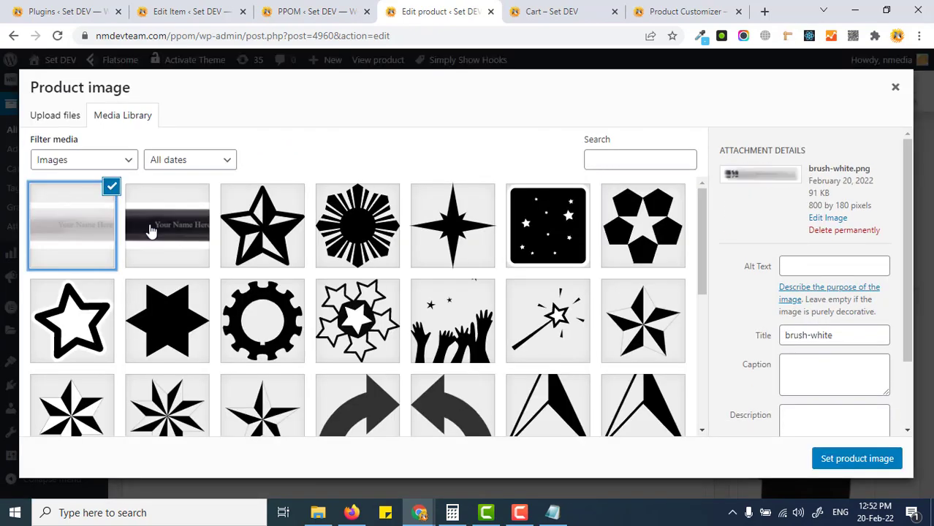
pyautogui.click(868, 458)
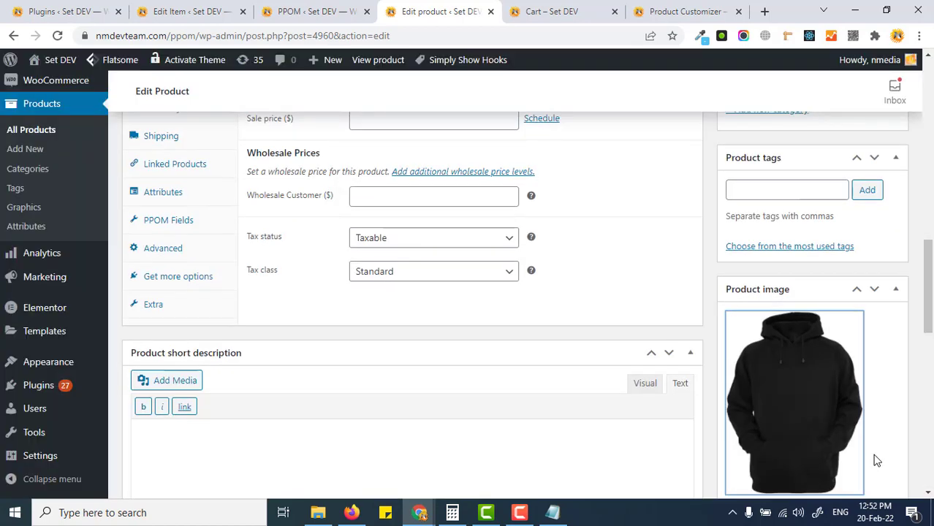
pyautogui.scroll(-5, 875, 410)
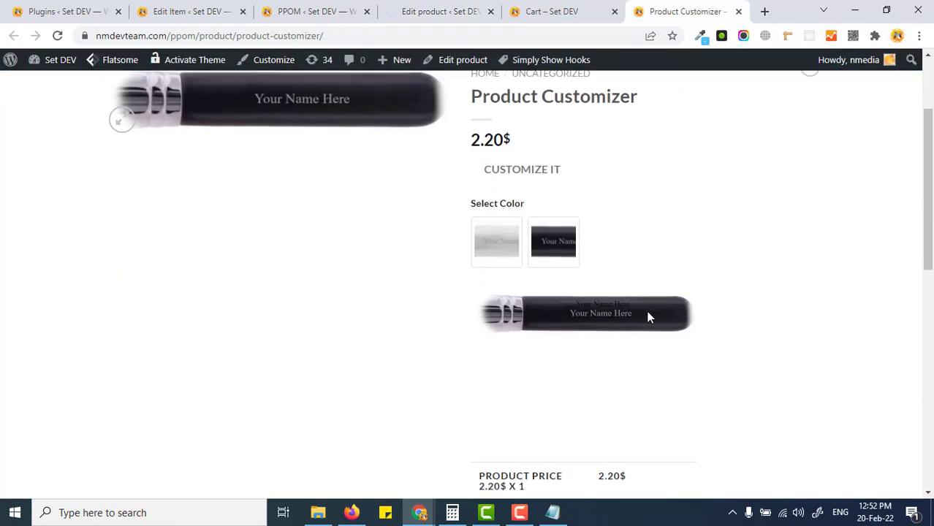
# Check the new main image on the product page while selecting the White and Black colour options.
pyautogui.click(501, 248)
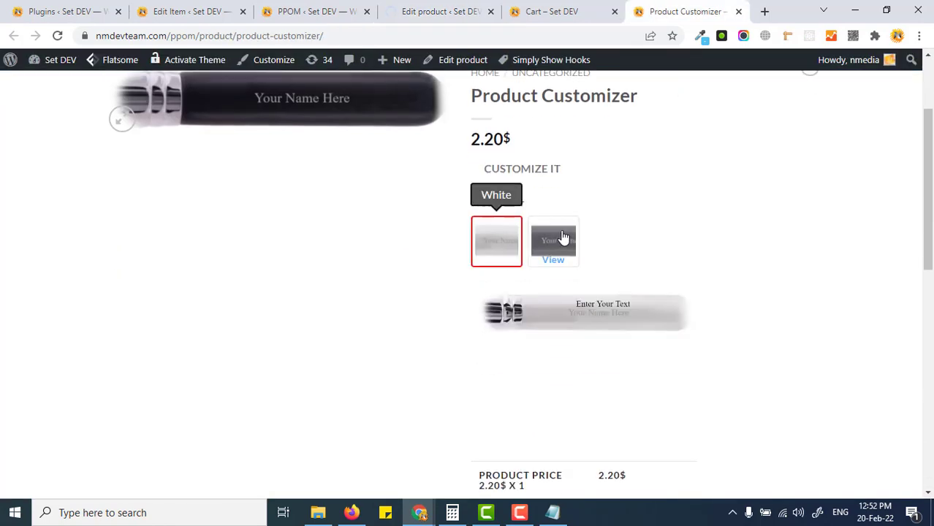
pyautogui.click(557, 243)
pyautogui.scroll(2, 900, 184)
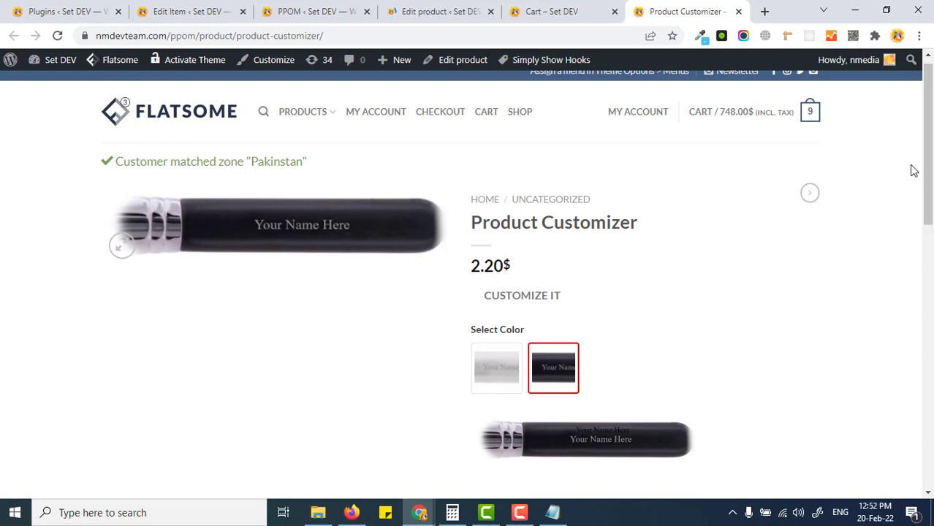
pyautogui.moveTo(933, 190); pyautogui.dragTo(917, 212)
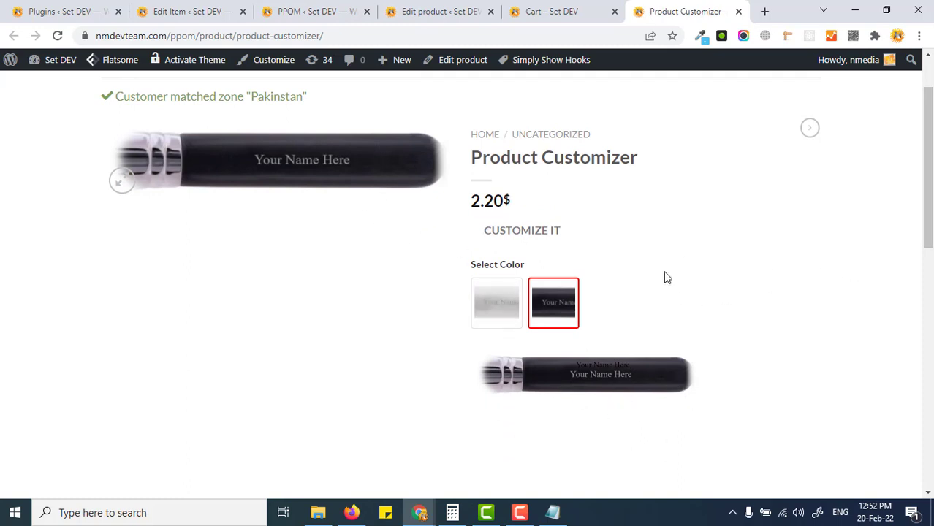
# Open WooCommerce's PPOM Fields page in the site admin and review where the product page places the builder preview.
pyautogui.click(62, 11)
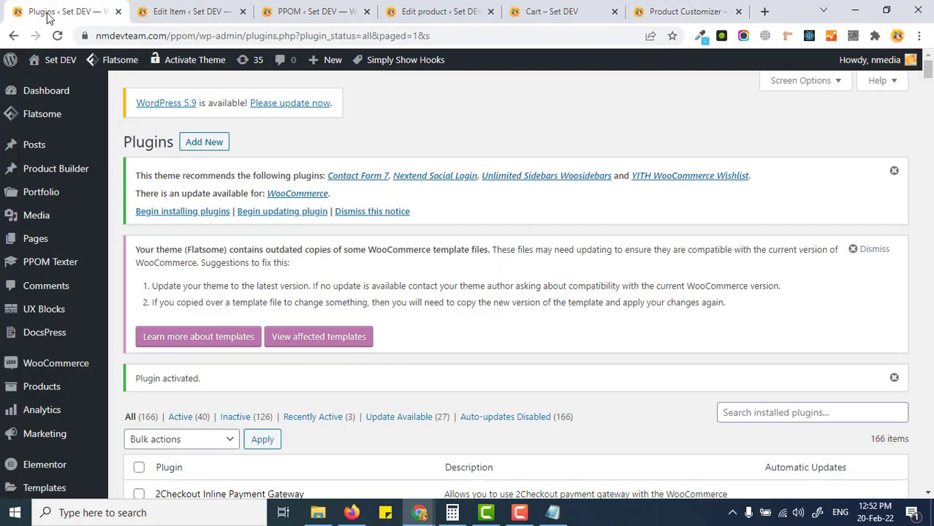
pyautogui.scroll(-4, 209, 187)
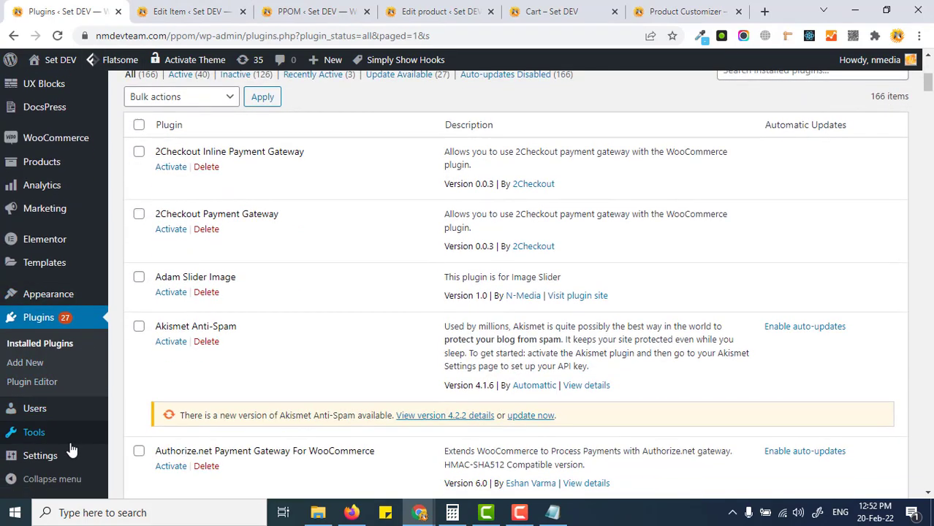
pyautogui.moveTo(92, 140)
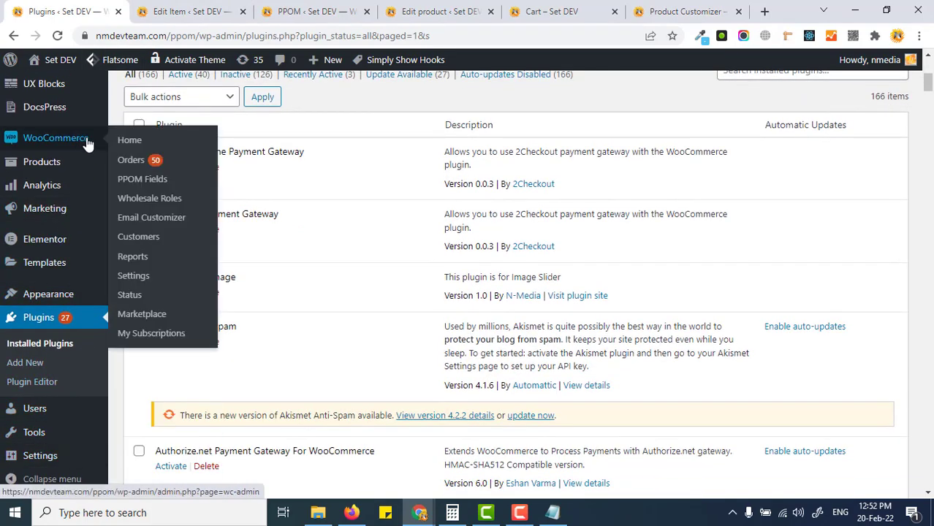
pyautogui.click(138, 183)
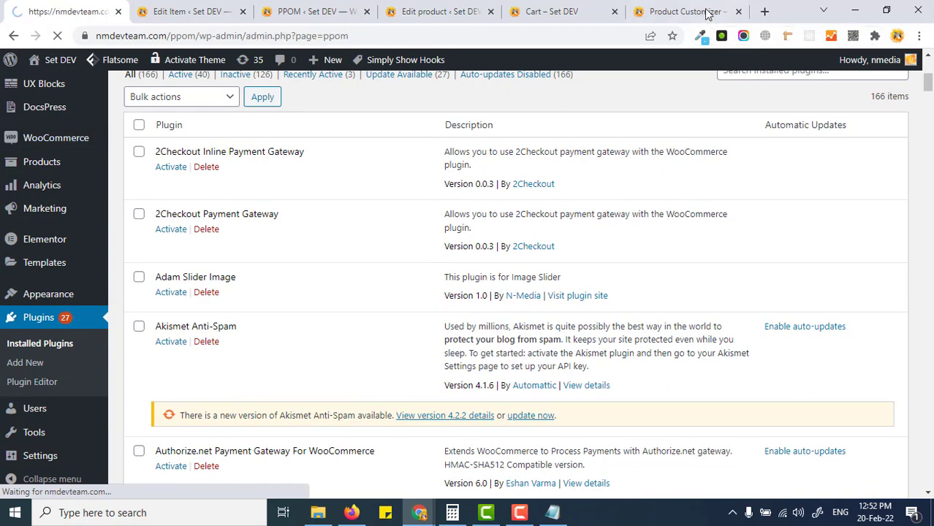
pyautogui.click(660, 22)
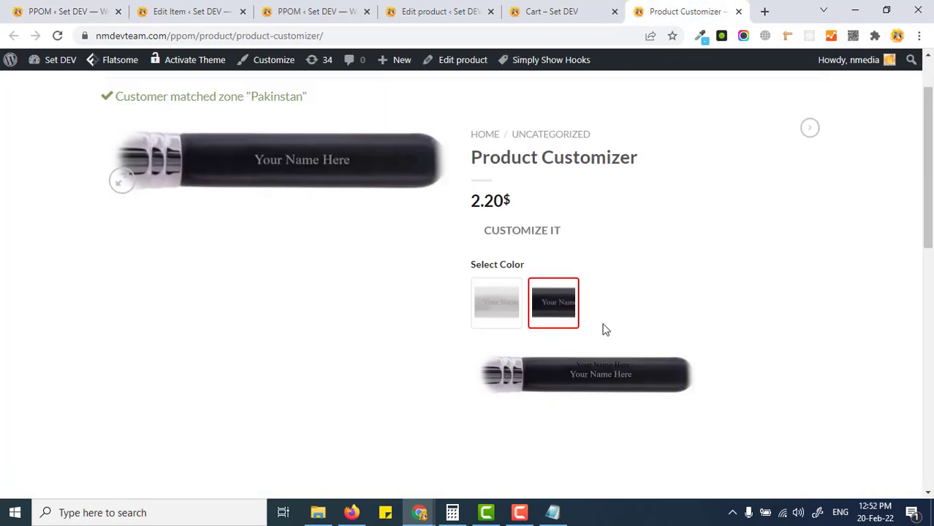
pyautogui.scroll(1, 676, 444)
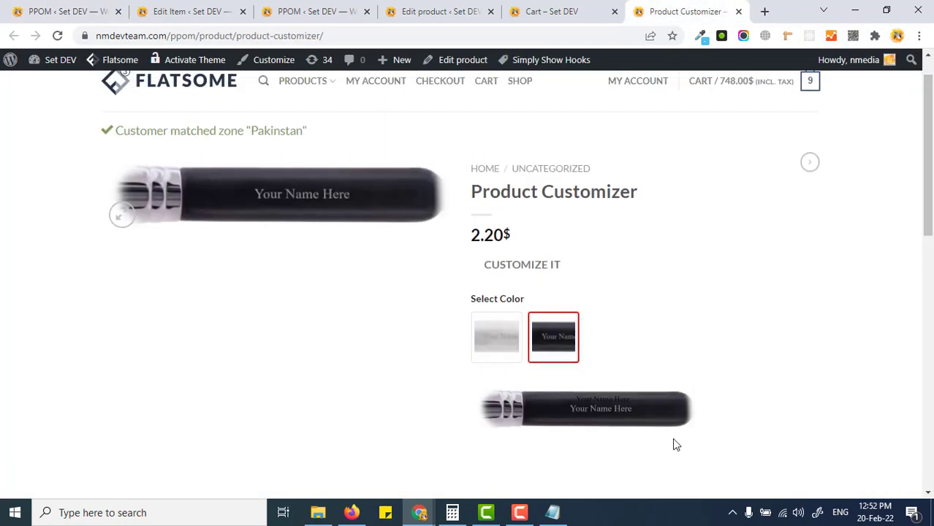
pyautogui.click(62, 16)
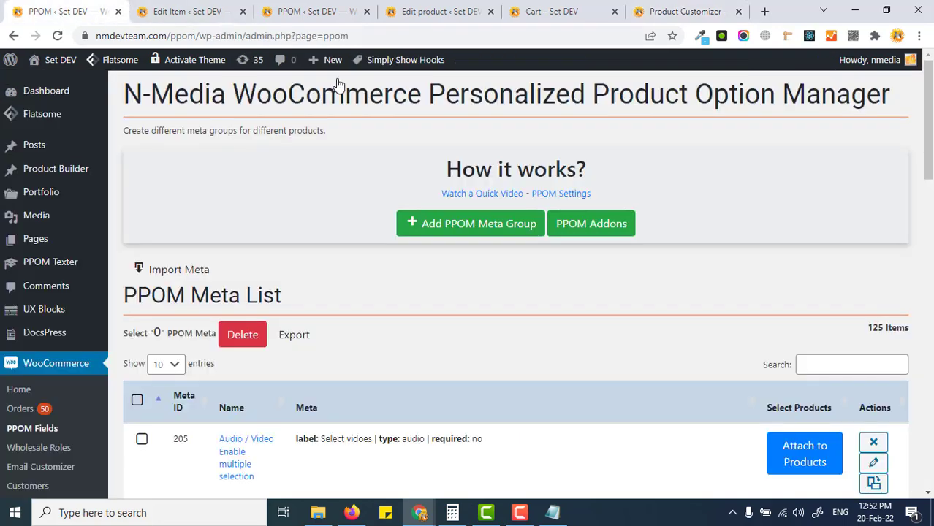
# In the PPOM addon settings, set the Product Builder preview location to Product Main Image and submit the settings.
pyautogui.click(563, 193)
pyautogui.scroll(-1, 502, 183)
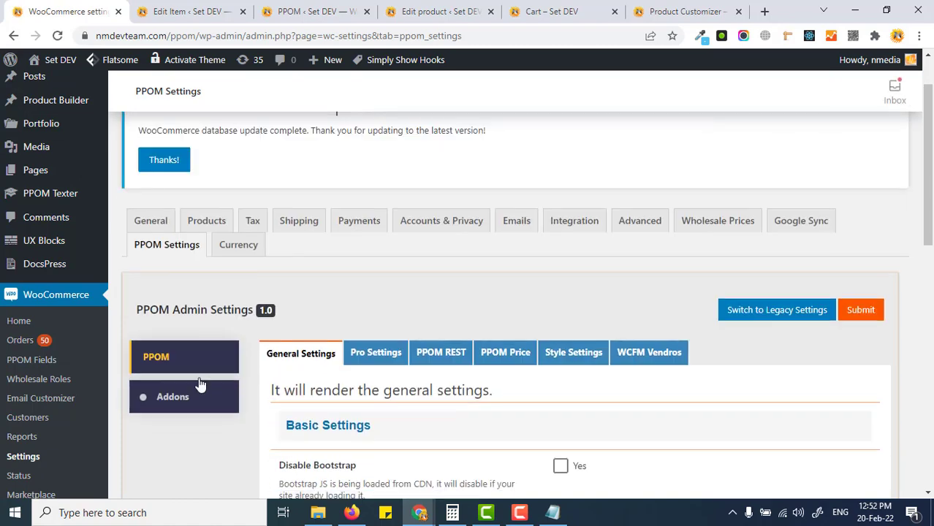
pyautogui.click(198, 396)
pyautogui.scroll(-2, 338, 344)
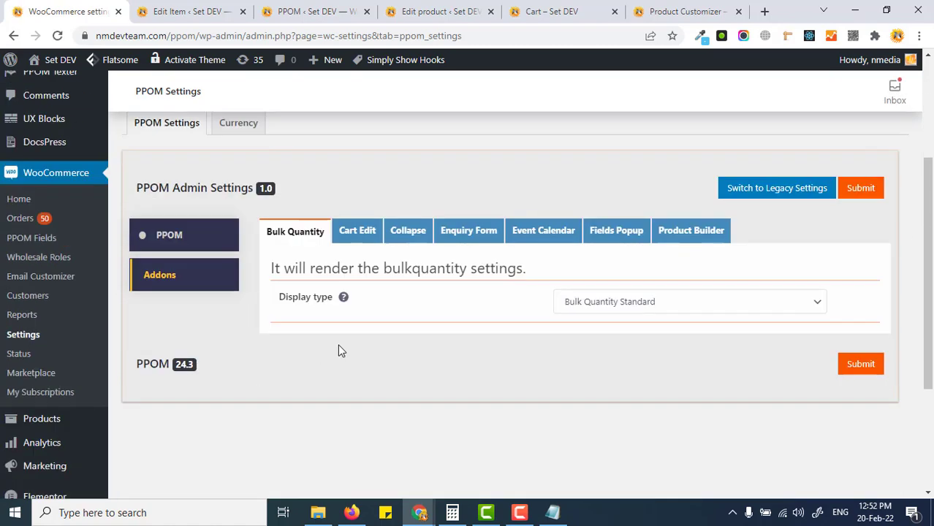
pyautogui.click(666, 218)
pyautogui.click(604, 287)
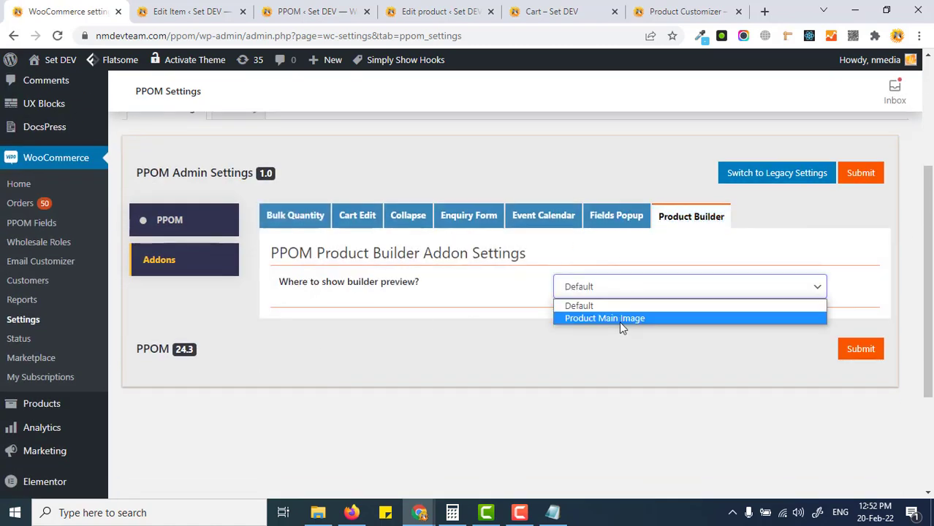
pyautogui.click(619, 319)
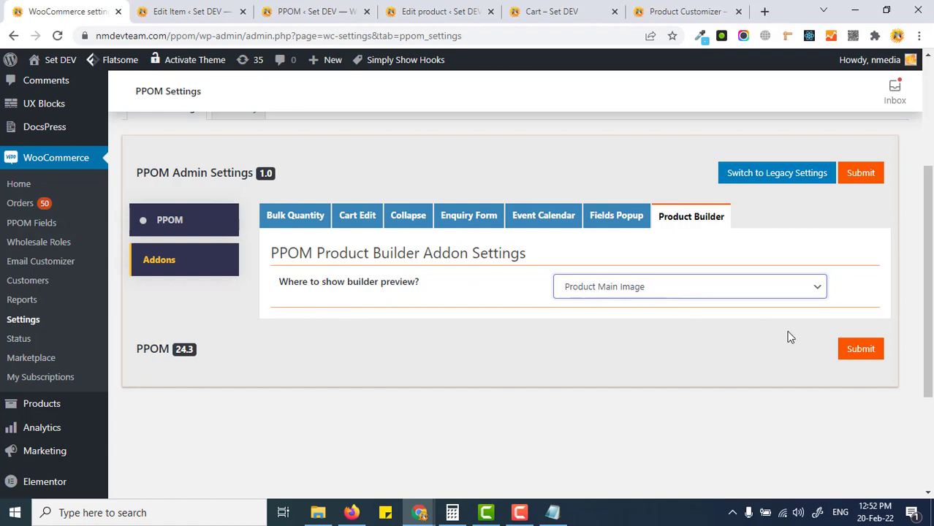
pyautogui.click(853, 349)
# Reload the Product Customizer page and test the main-image preview with the White and Black options, finishing on White.
pyautogui.click(687, 11)
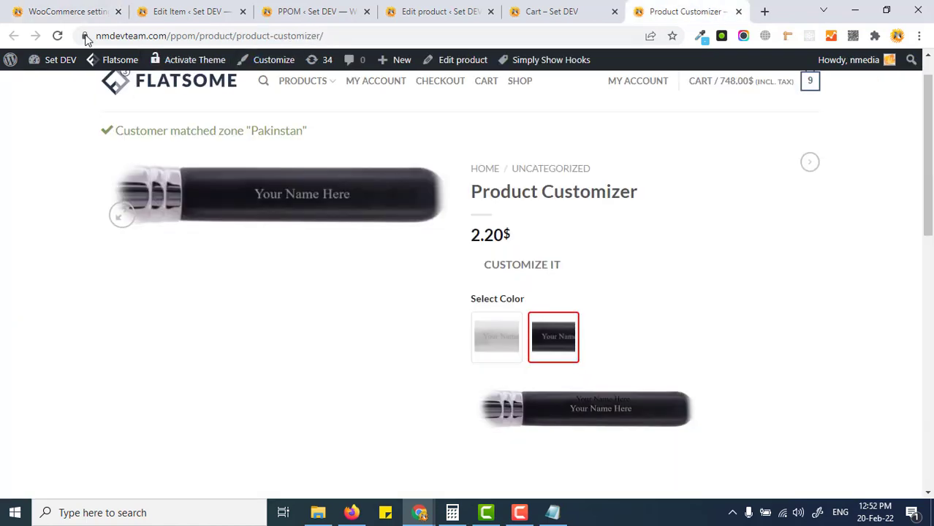
pyautogui.click(55, 36)
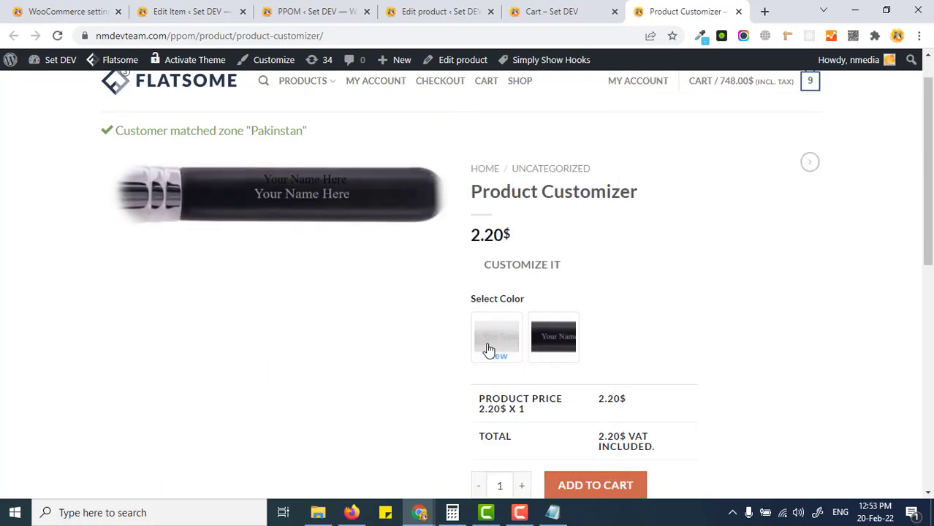
pyautogui.click(492, 337)
pyautogui.click(541, 338)
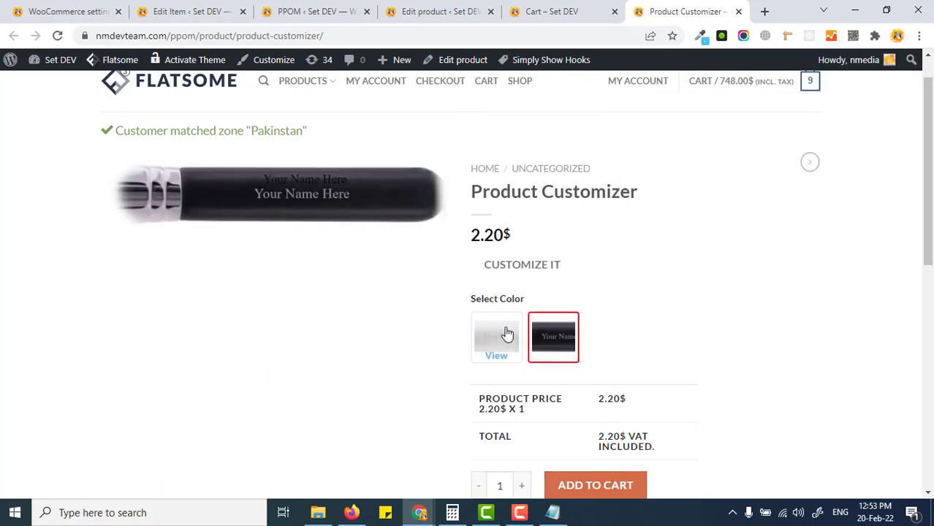
pyautogui.click(506, 332)
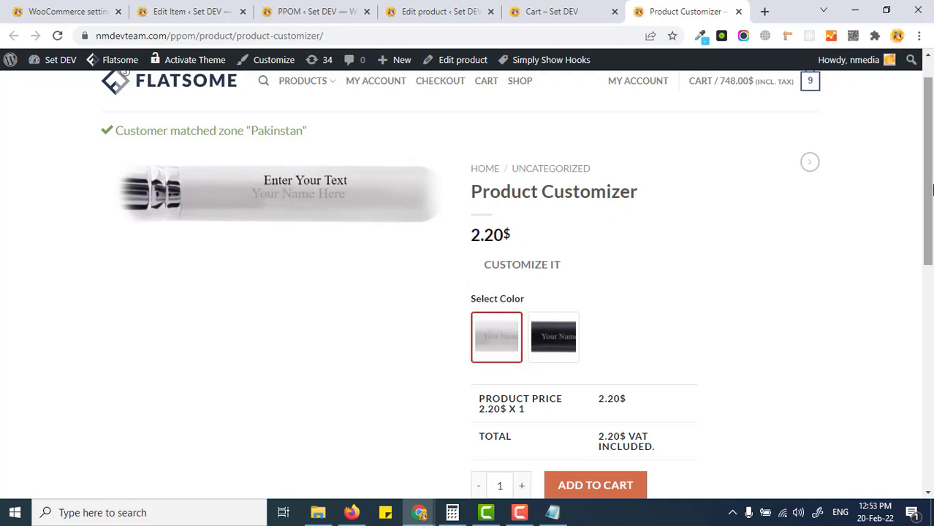
pyautogui.scroll(-1, 549, 292)
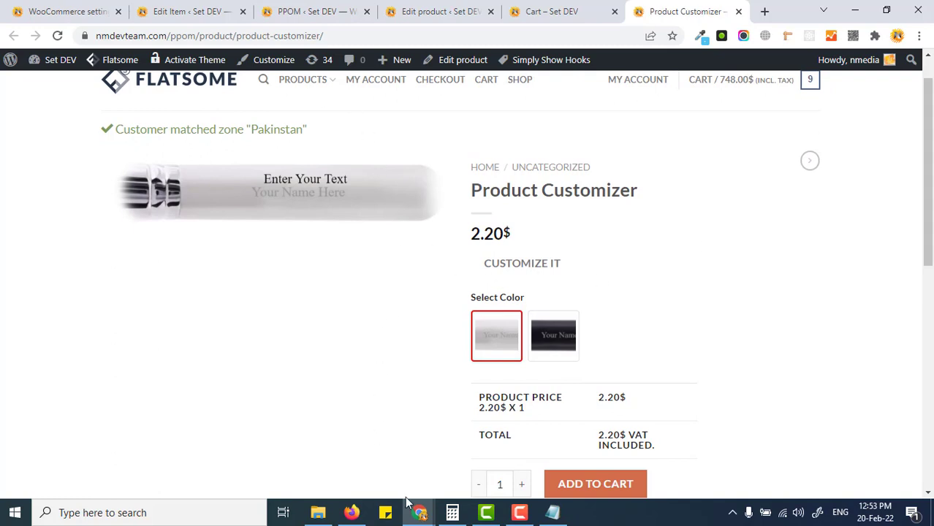
# Examine the paid Add Personalisation option on the test variable product in the other browser window and return to Product Customizer.
pyautogui.moveTo(420, 511)
pyautogui.click(277, 450)
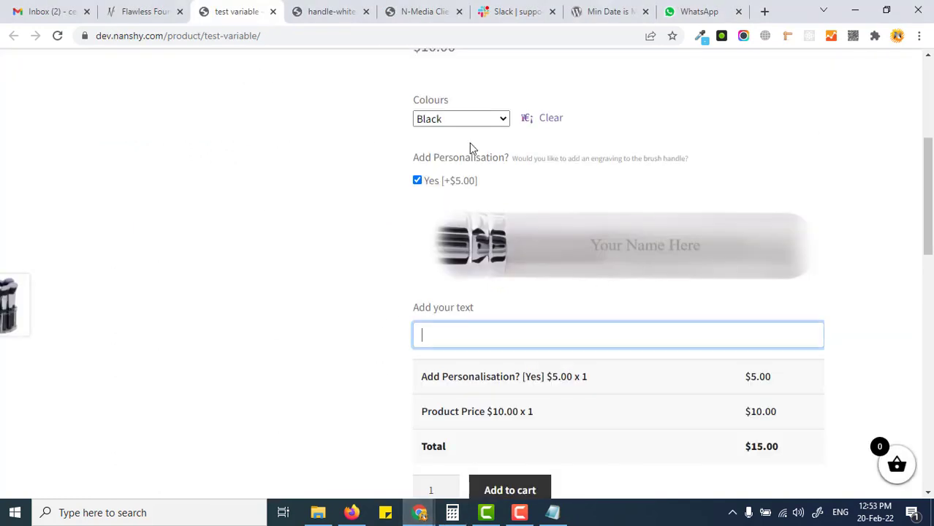
pyautogui.doubleClick(450, 183)
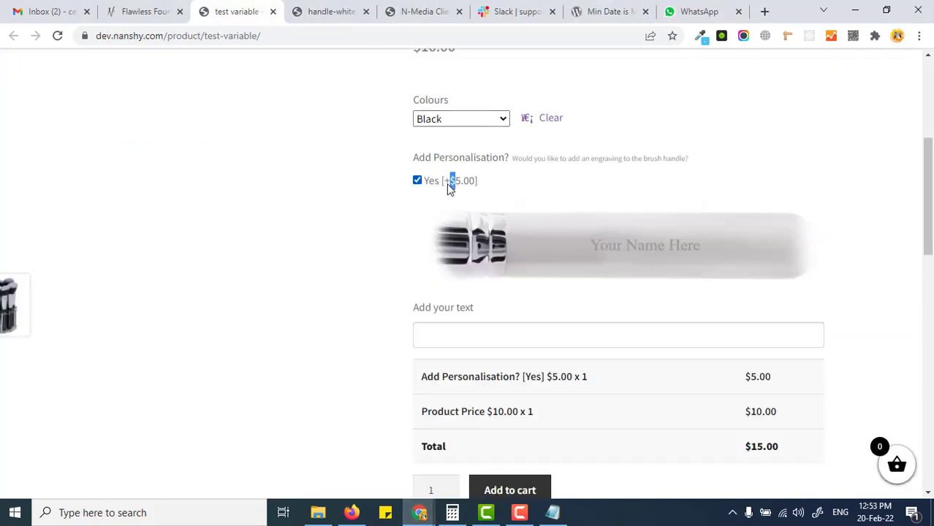
pyautogui.click(450, 182)
pyautogui.click(449, 183)
pyautogui.hotkey('alt', 'Tab')
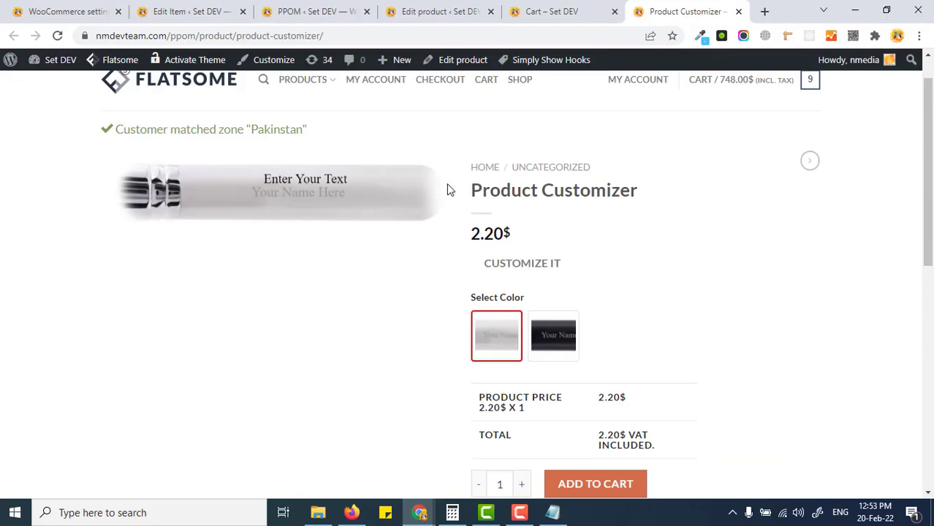
# In the My Brushes PPOM field group, create a Checkbox Input field titled "Add Personalization?".
pyautogui.click(412, 8)
pyautogui.click(320, 10)
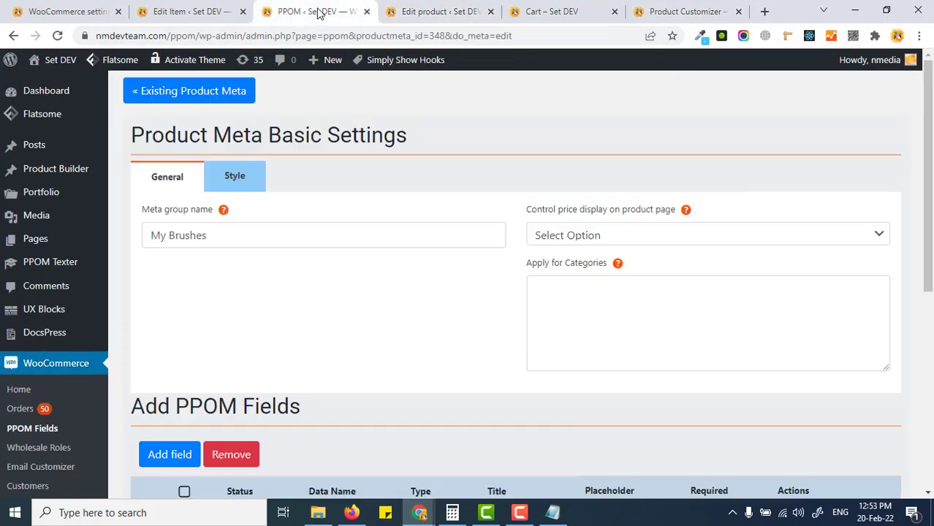
pyautogui.moveTo(319, 10); pyautogui.dragTo(539, 31)
pyautogui.scroll(-3, 330, 269)
pyautogui.click(185, 252)
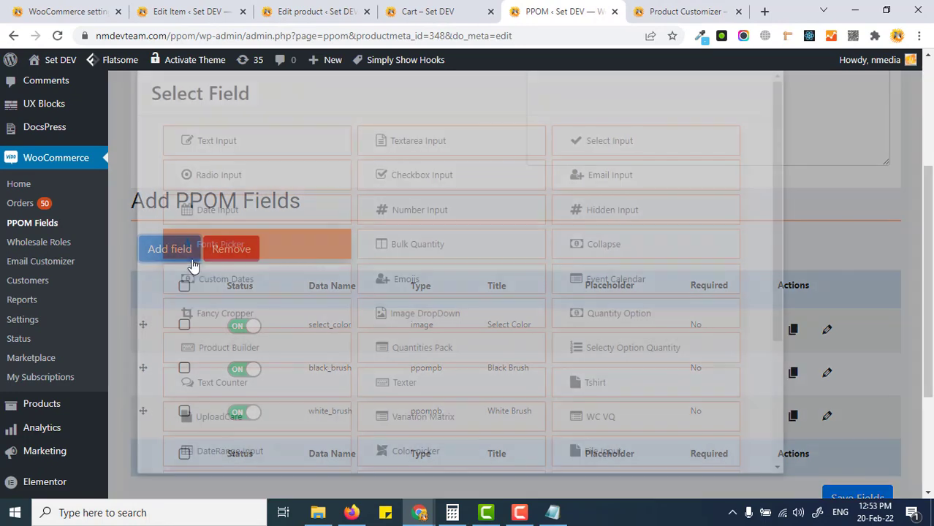
pyautogui.click(417, 183)
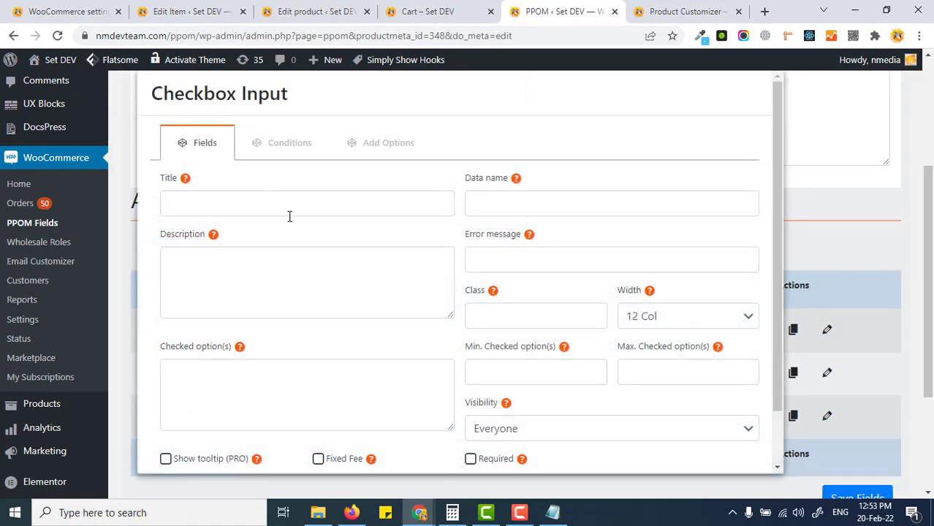
pyautogui.click(285, 204)
pyautogui.write('Add Personalization?')
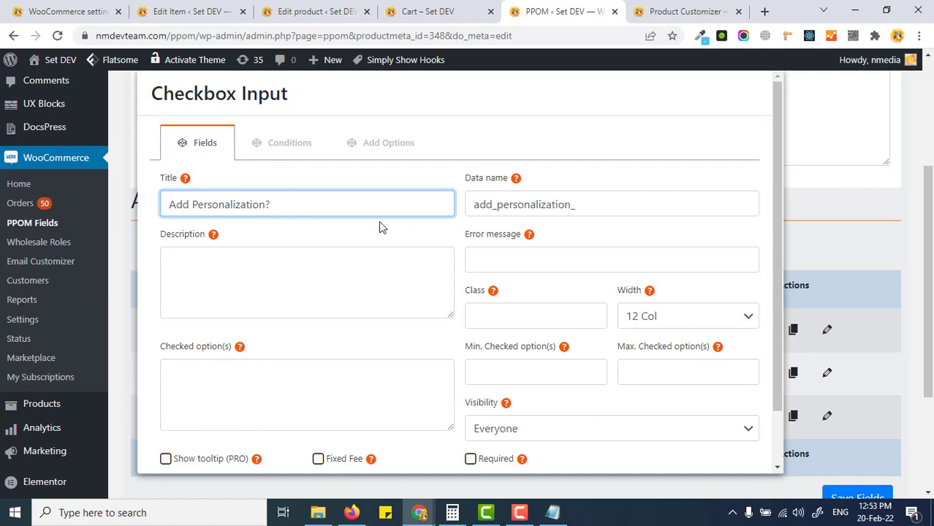
# Give the checkbox field a Yes option priced at 5 and add the field to the group.
pyautogui.click(388, 143)
pyautogui.click(234, 207)
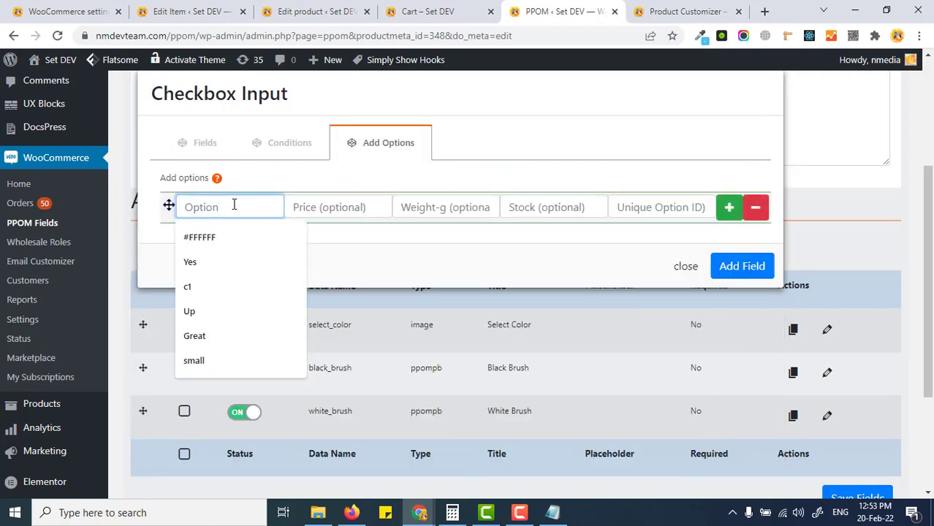
pyautogui.write('Yes')
pyautogui.press('Tab')
pyautogui.write('5')
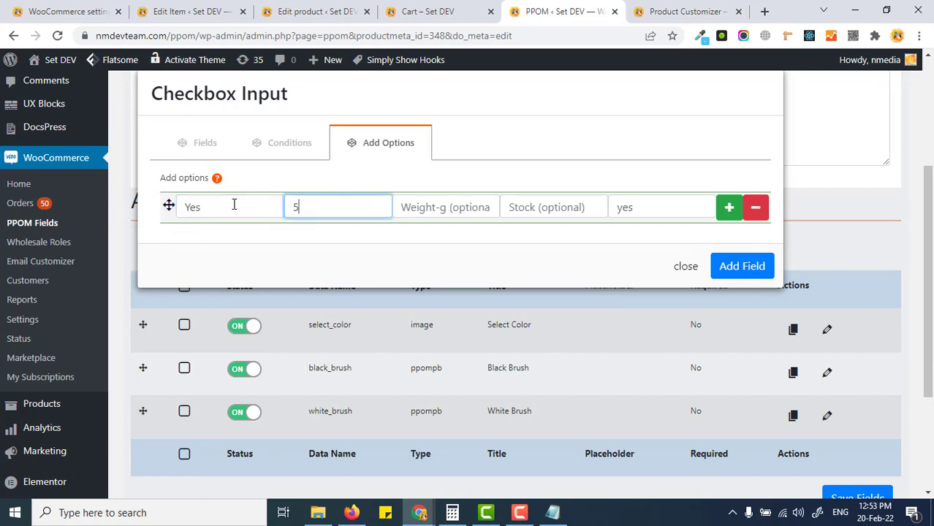
pyautogui.click(742, 266)
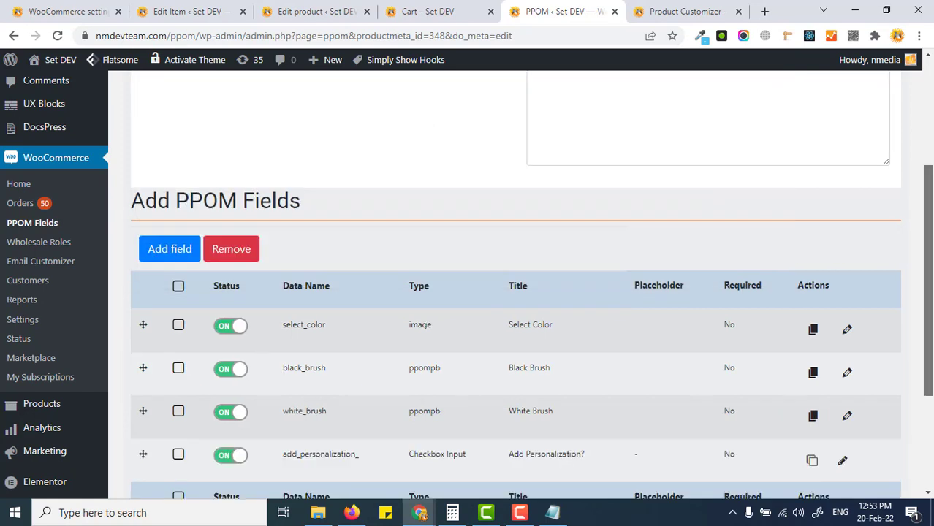
# Create a Text Input field titled "Add Text" with the data name btext.
pyautogui.scroll(-2, 557, 243)
pyautogui.click(168, 156)
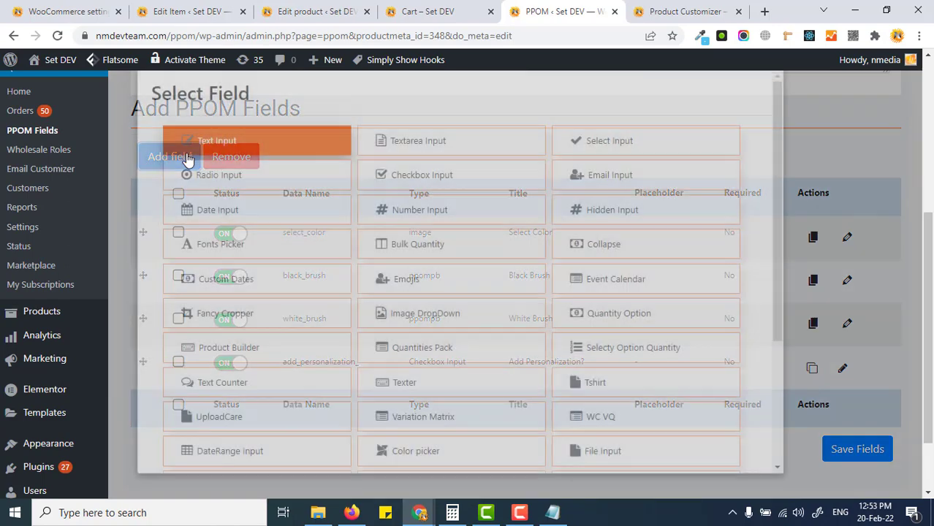
pyautogui.click(212, 141)
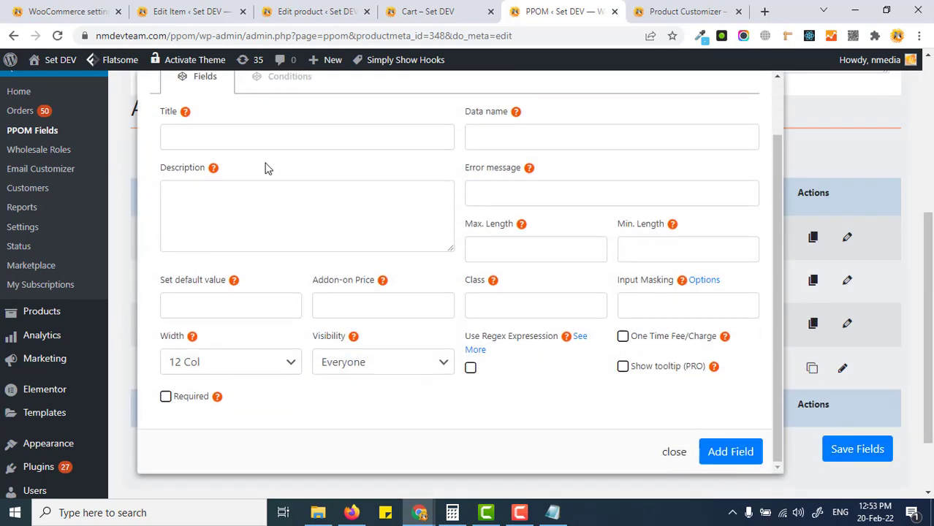
pyautogui.click(259, 132)
pyautogui.write('Add Text')
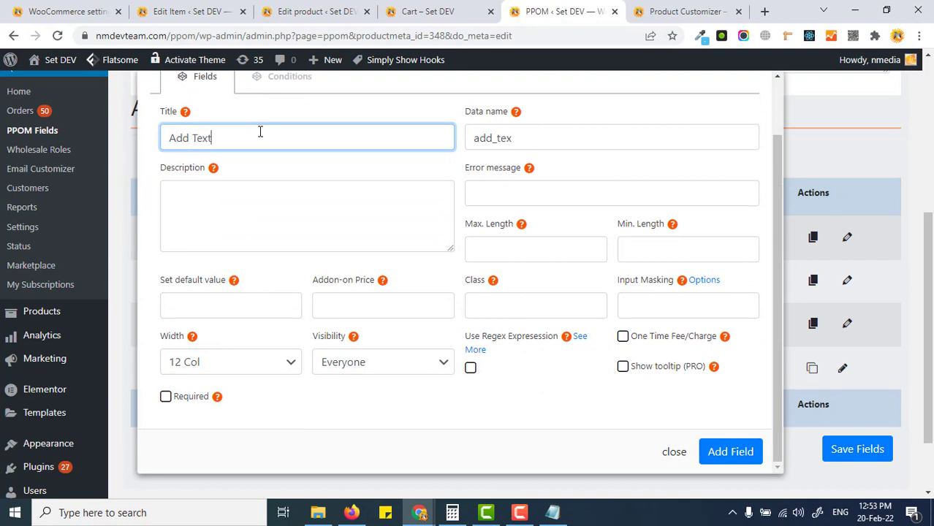
pyautogui.press('Tab')
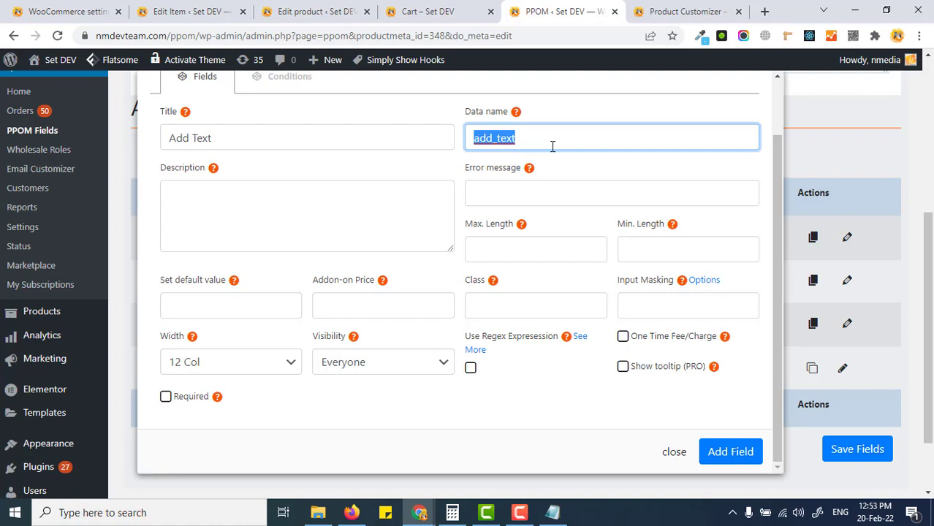
pyautogui.write('b')
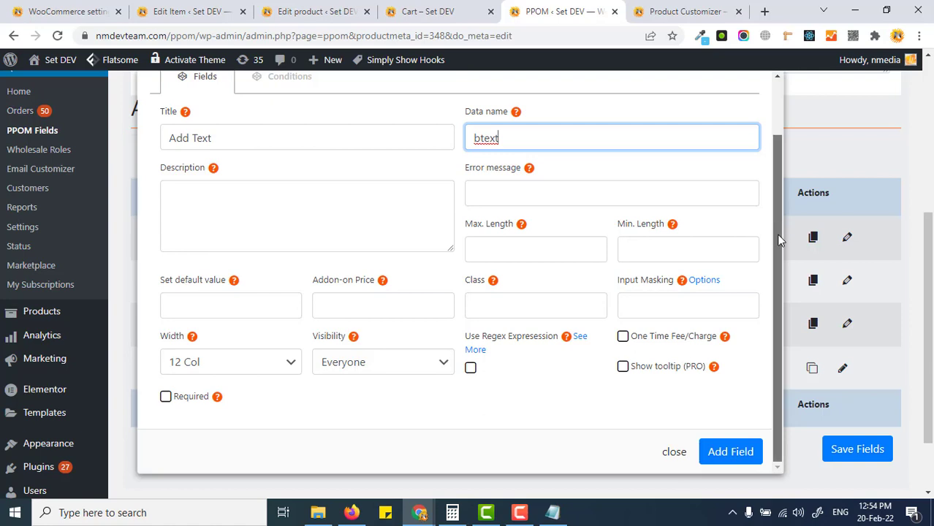
# Show the text field only when Add Personalization? is Yes, add it to the group and save the fields.
pyautogui.scroll(1, 440, 190)
pyautogui.click(286, 146)
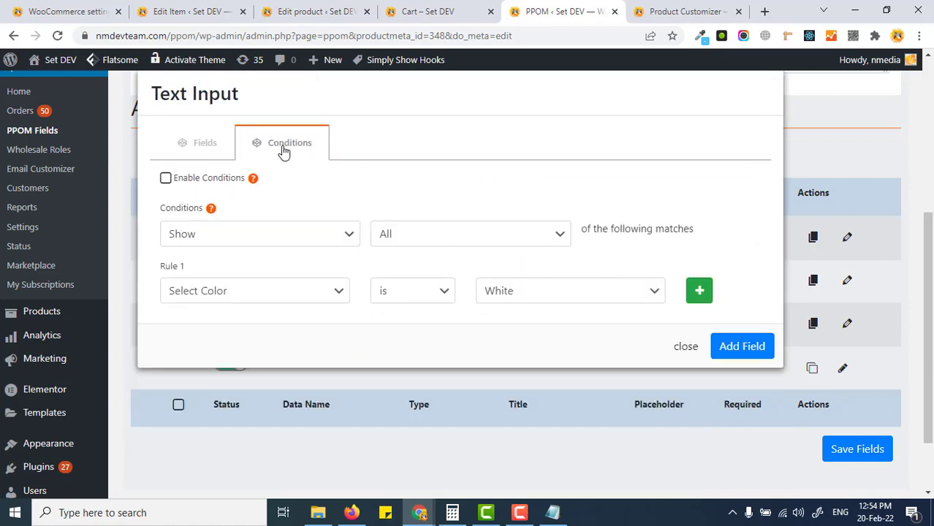
pyautogui.click(168, 179)
pyautogui.click(271, 290)
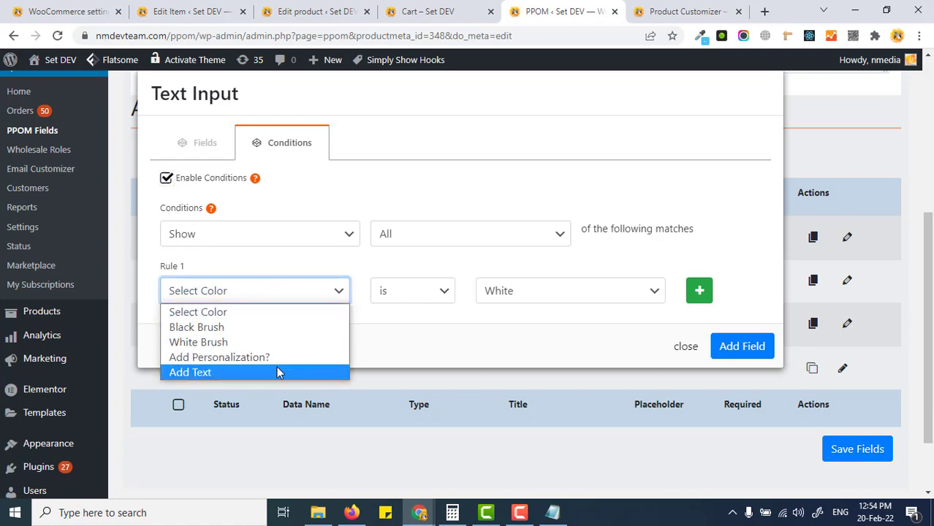
pyautogui.click(305, 358)
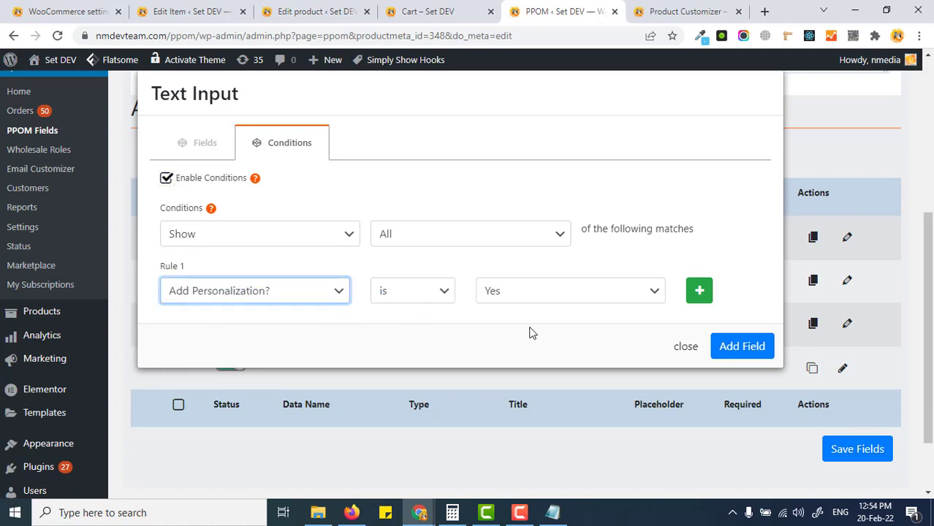
pyautogui.click(753, 347)
pyautogui.scroll(-3, 838, 333)
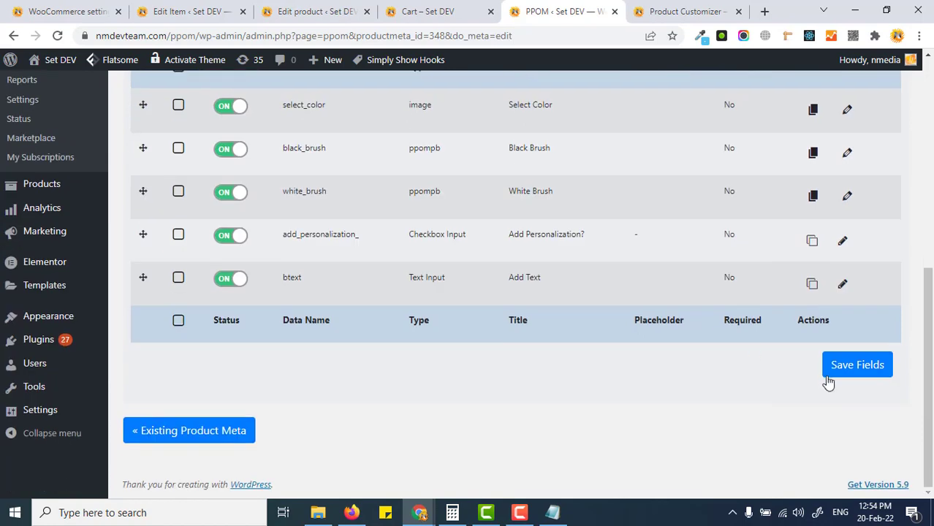
pyautogui.click(859, 365)
# Reload the Product Customizer page, enable the paid personalization and enter "ddee" as the added text.
pyautogui.click(684, 12)
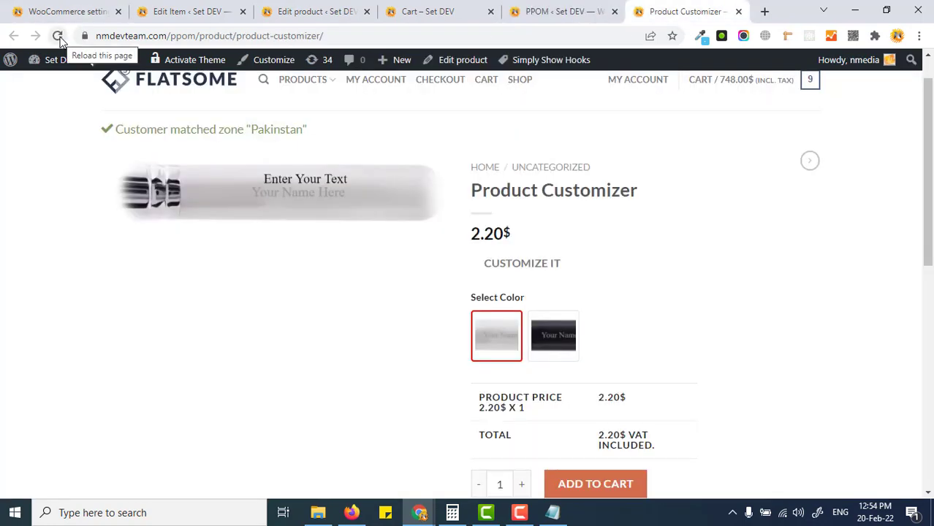
pyautogui.click(59, 37)
pyautogui.scroll(-1, 652, 263)
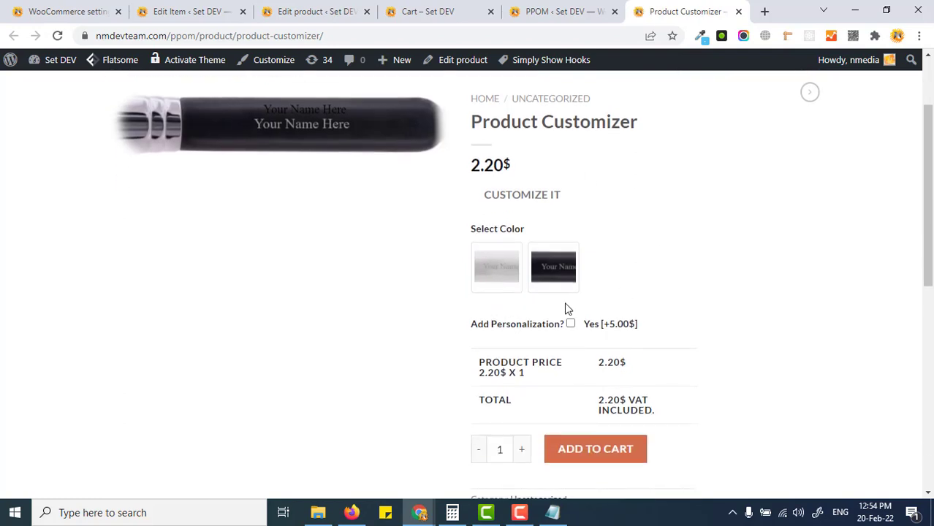
pyautogui.click(570, 323)
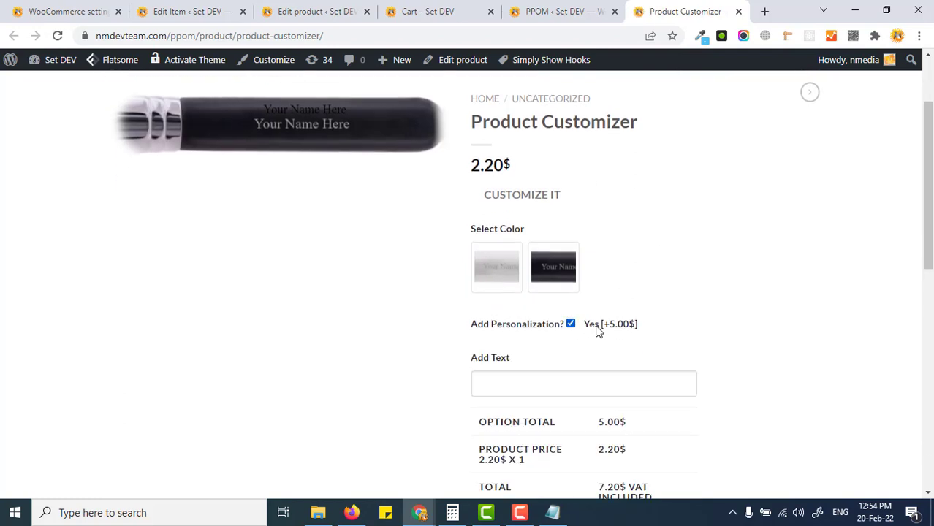
pyautogui.click(557, 385)
pyautogui.write('ddee')
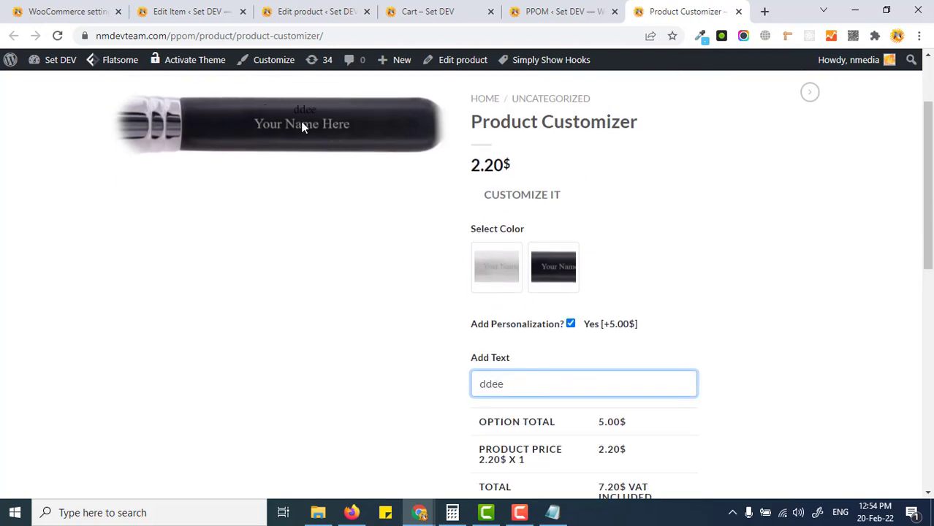
# Select the White brush and test its engraving preview with "ddddd", then replace it with a customer's name.
pyautogui.click(506, 267)
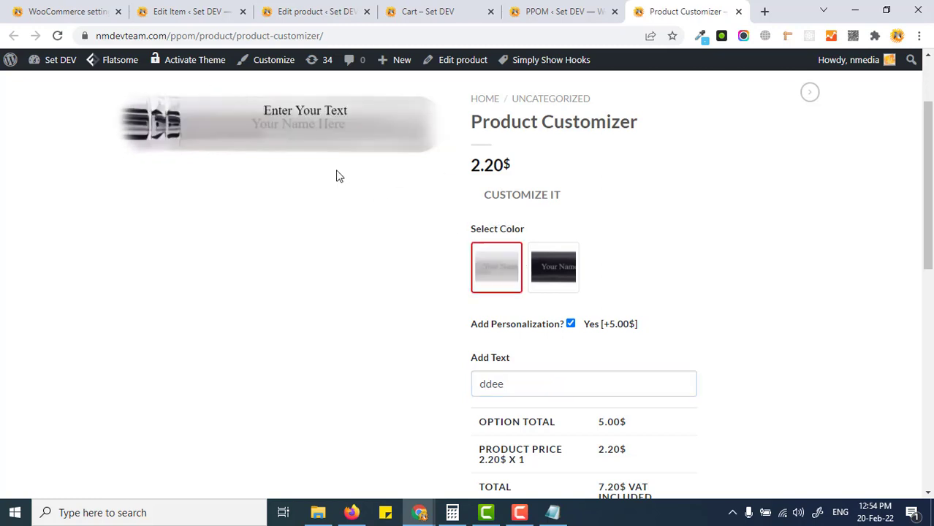
pyautogui.doubleClick(546, 376)
pyautogui.write('ddddd')
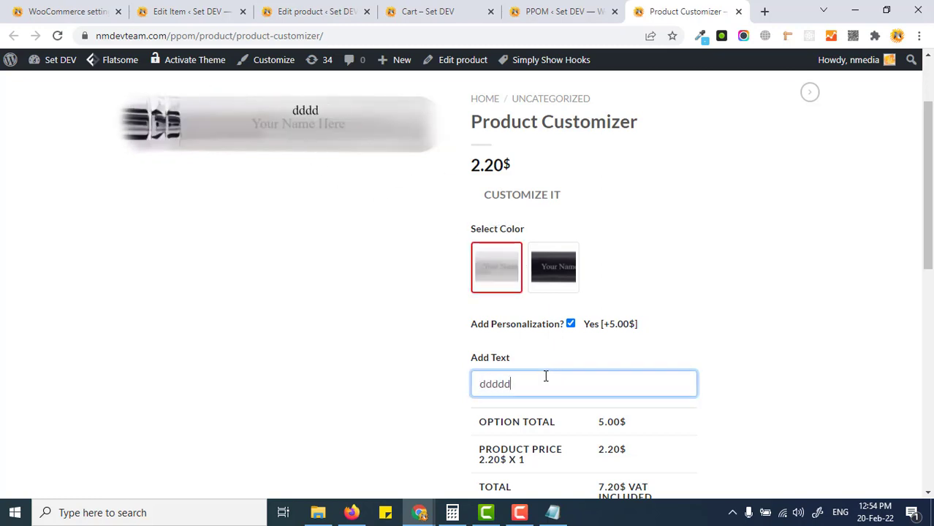
pyautogui.press('BackSpace')
pyautogui.press('BackSpace')
pyautogui.press('BackSpace')
pyautogui.press('BackSpace')
pyautogui.press('BackSpace')
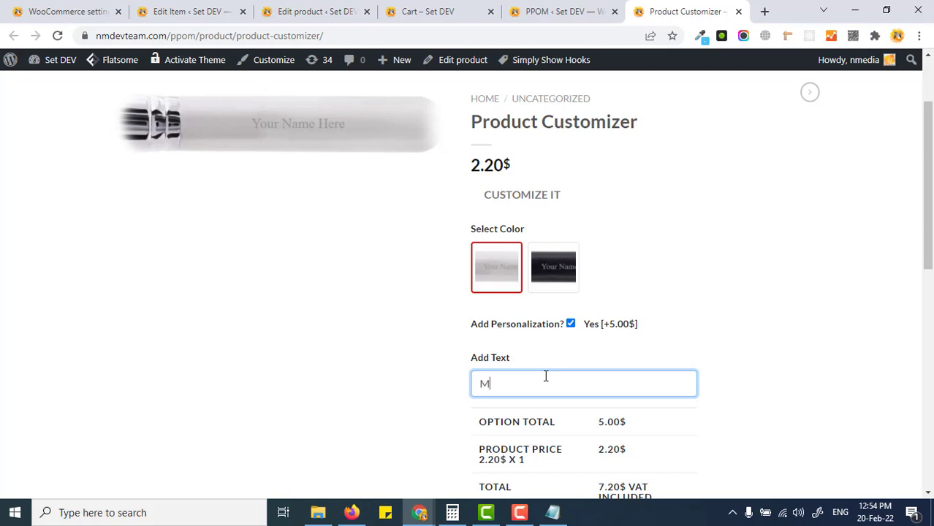
pyautogui.write('Mrs. Mojaak')
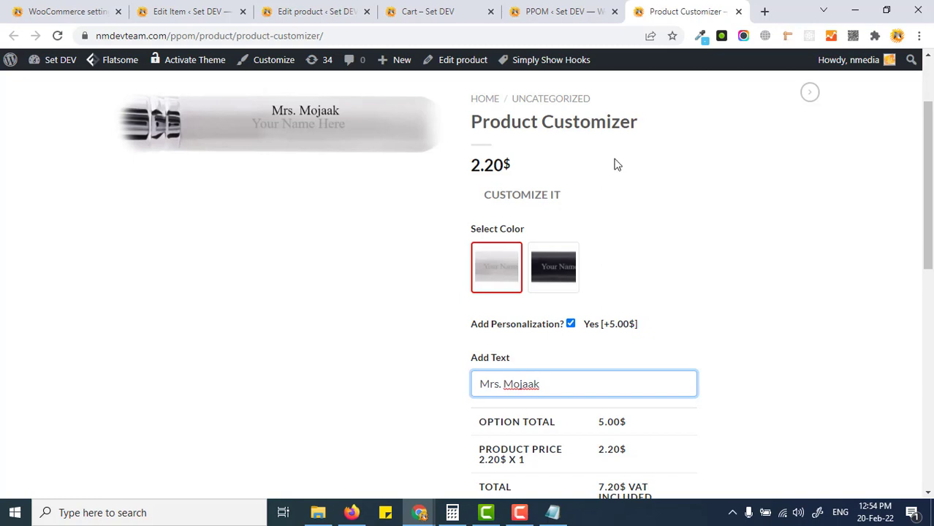
pyautogui.scroll(1, 930, 154)
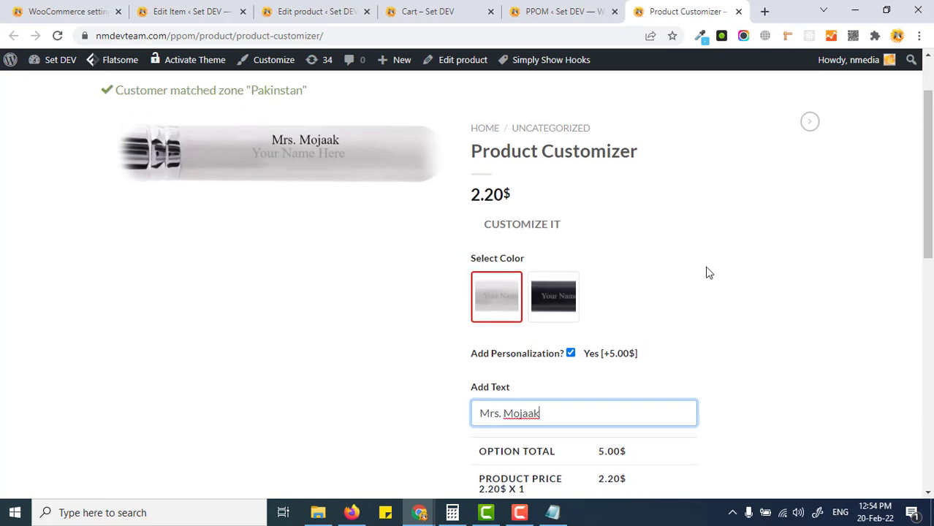
# Open the PPOM add-ons page at najeebmedia.com/ppom-addons in a new browser tab.
pyautogui.click(764, 11)
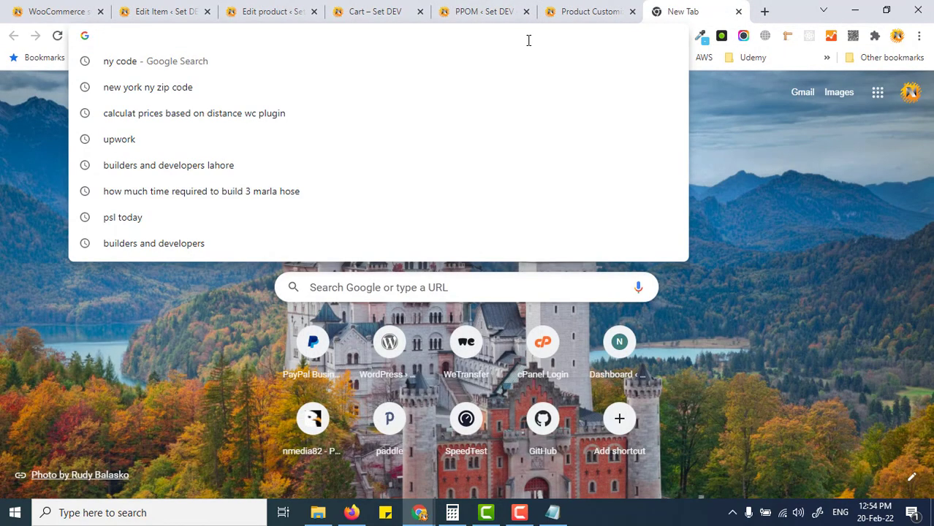
pyautogui.write('najeebmedia.com/ppom')
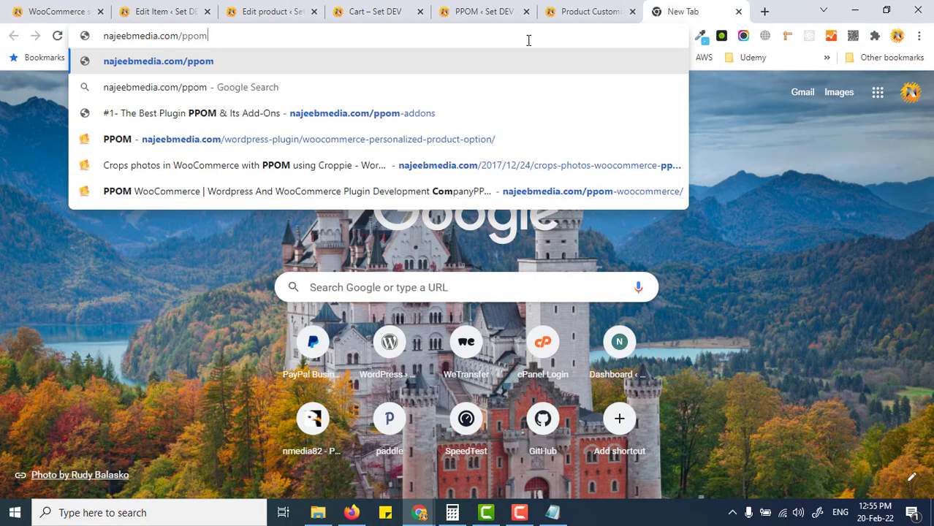
pyautogui.press('Down')
pyautogui.press('Down')
pyautogui.press('Return')
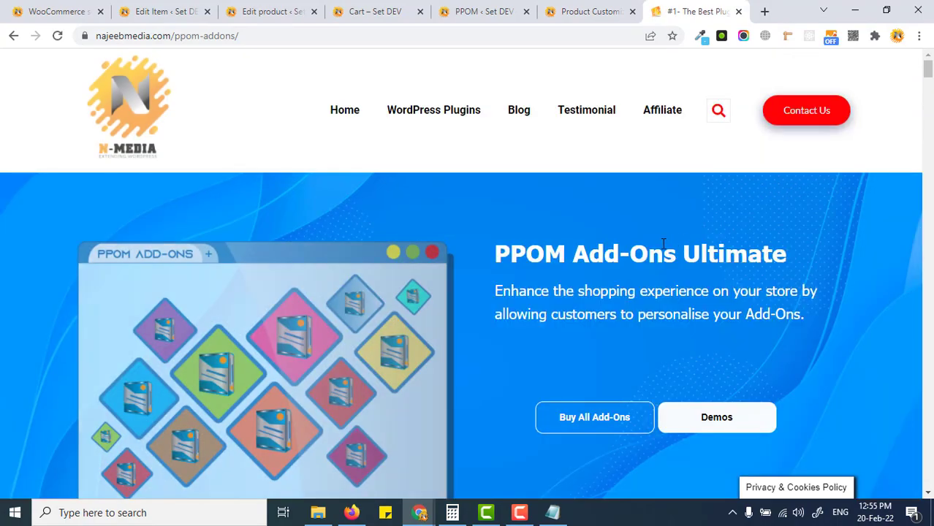
# Look through the add-on listings on the PPOM Add-Ons page, dismiss the discount popup and return to the page's start.
pyautogui.scroll(-3, 685, 250)
pyautogui.scroll(-8, 685, 250)
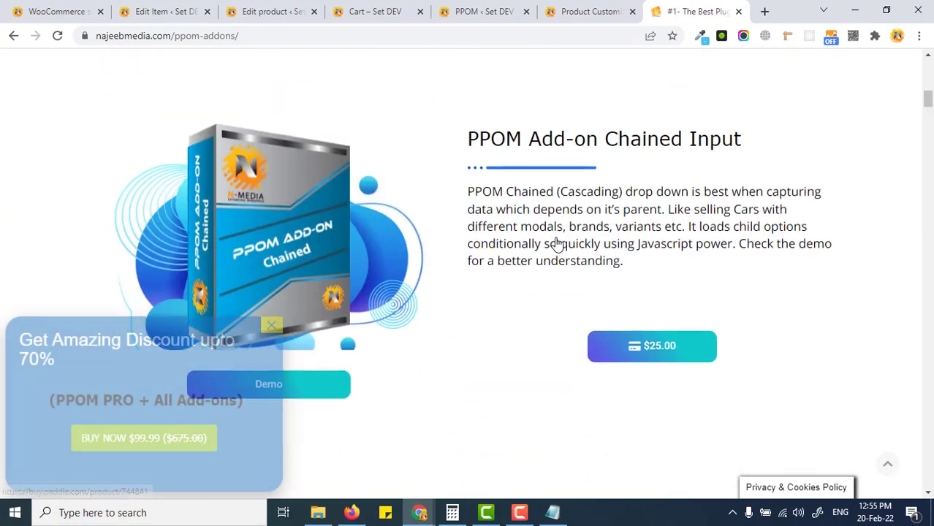
pyautogui.scroll(4, 622, 223)
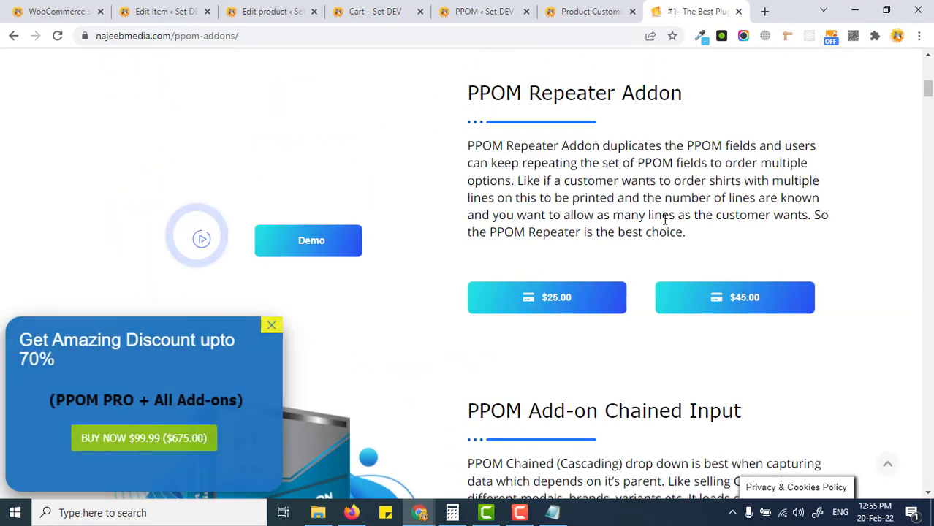
pyautogui.click(272, 326)
pyautogui.scroll(3, 642, 263)
pyautogui.scroll(-9, 642, 263)
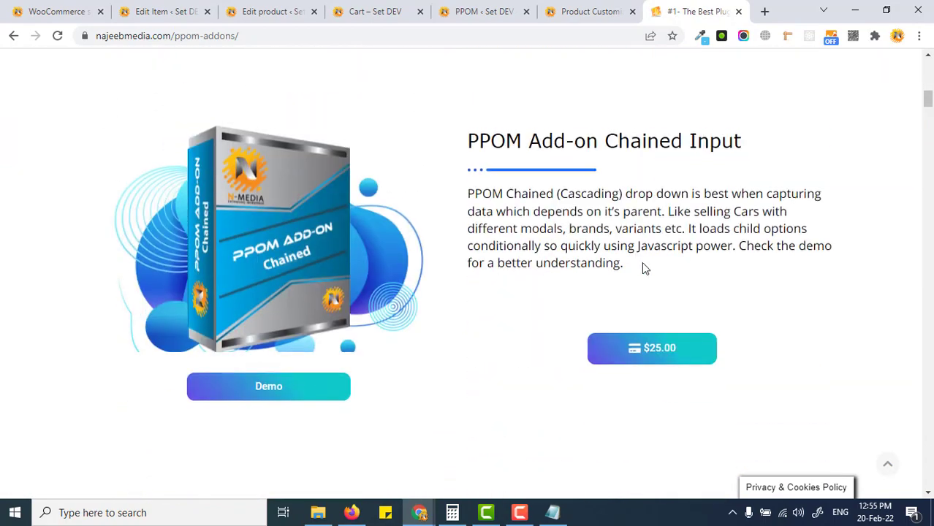
pyautogui.scroll(-15, 643, 269)
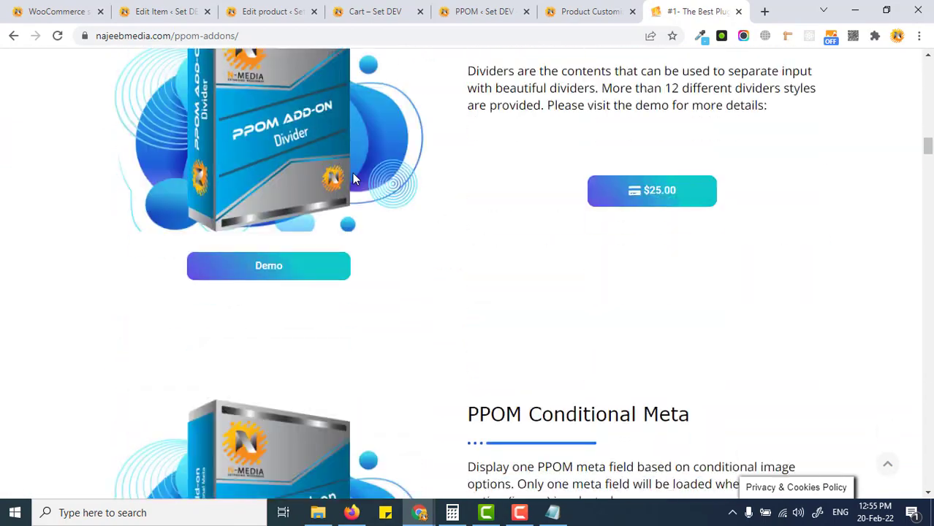
pyautogui.moveTo(928, 148); pyautogui.dragTo(925, 63)
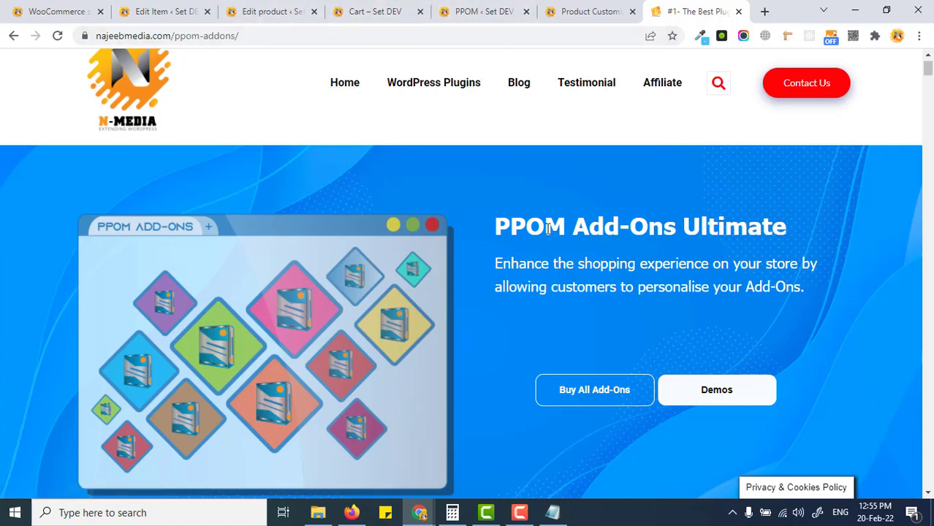
pyautogui.click(487, 513)
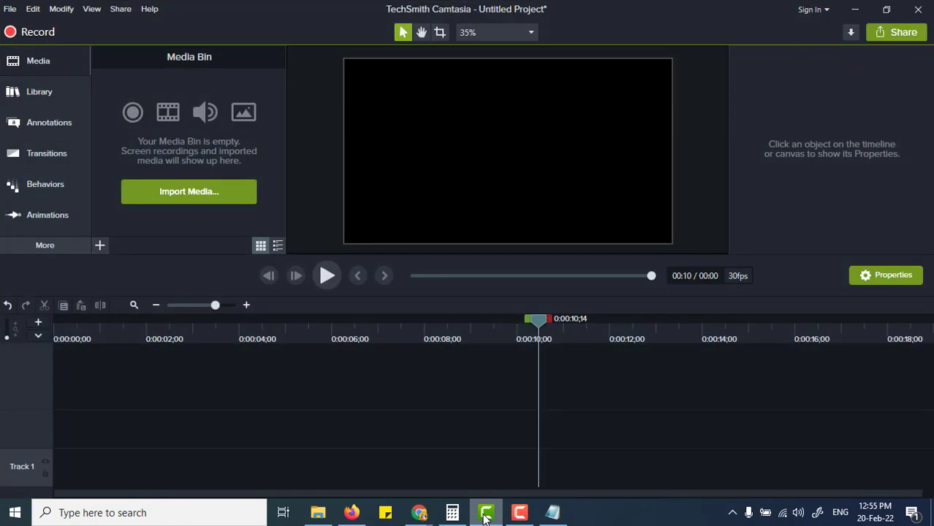